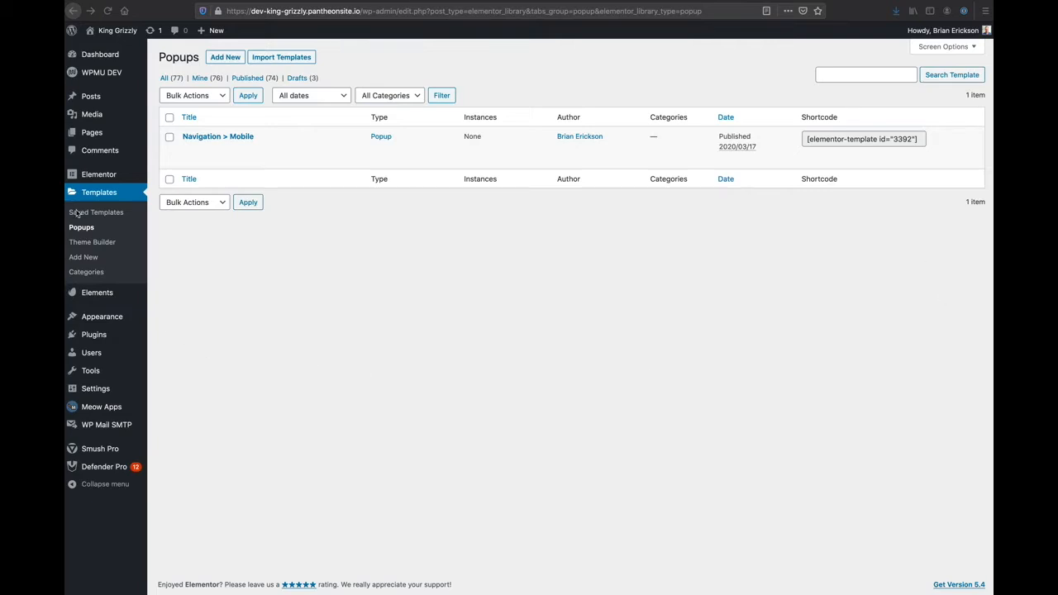
# Create a new template of type Popup named "Example Pop Up".
pyautogui.click(218, 59)
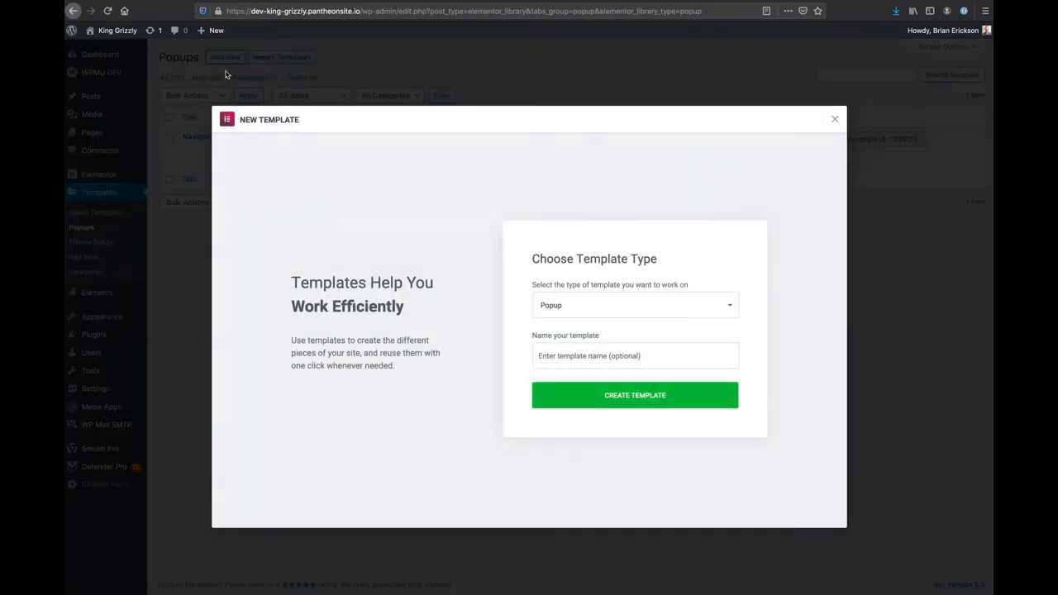
pyautogui.click(583, 357)
pyautogui.write('Exa')
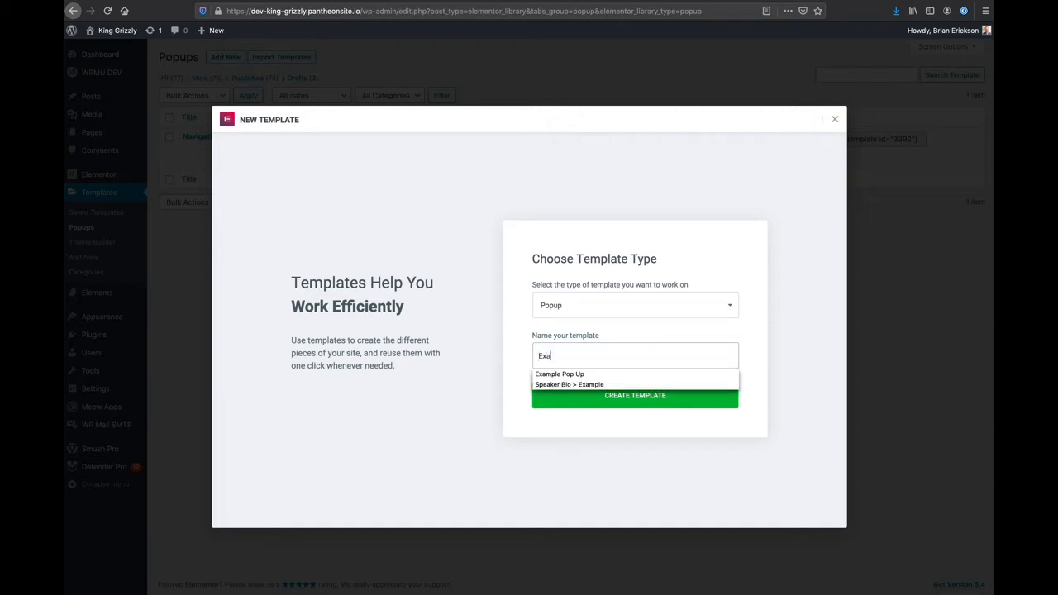
pyautogui.click(592, 374)
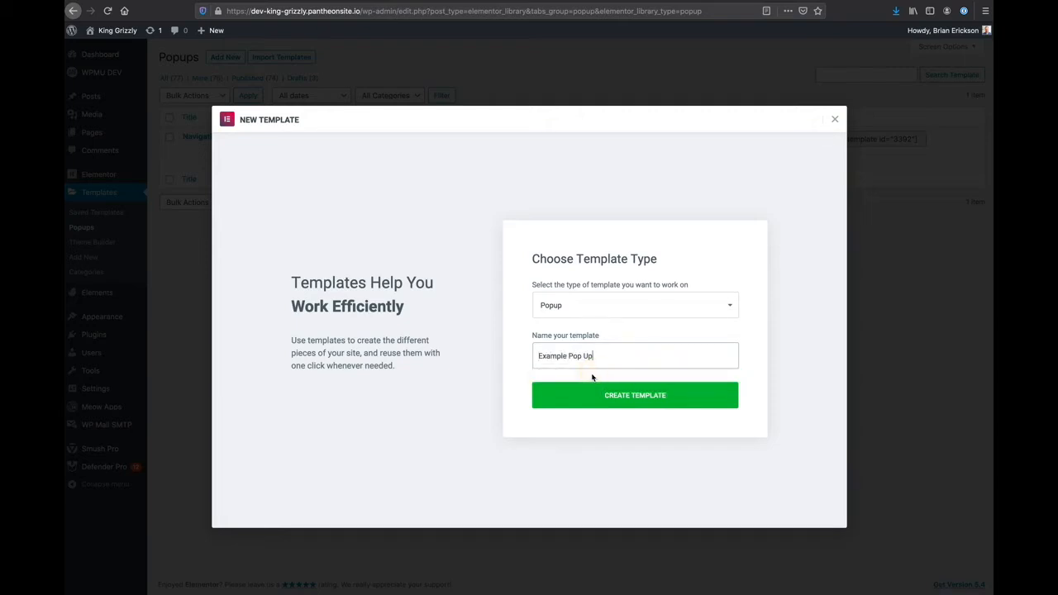
pyautogui.click(602, 396)
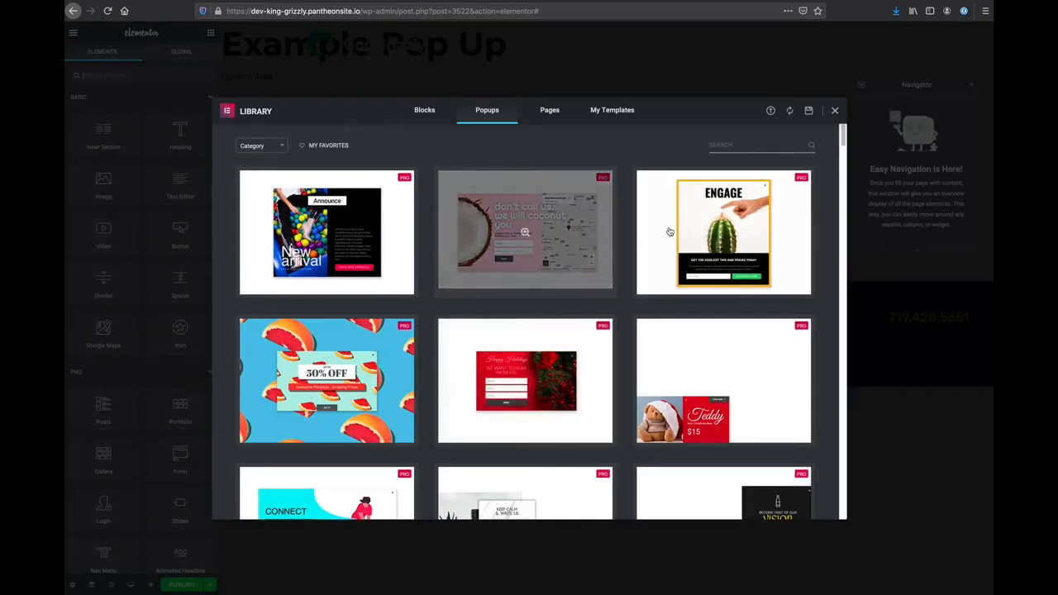
# Browse the full range of ready-made popup designs in the template library.
pyautogui.scroll(-5, 703, 342)
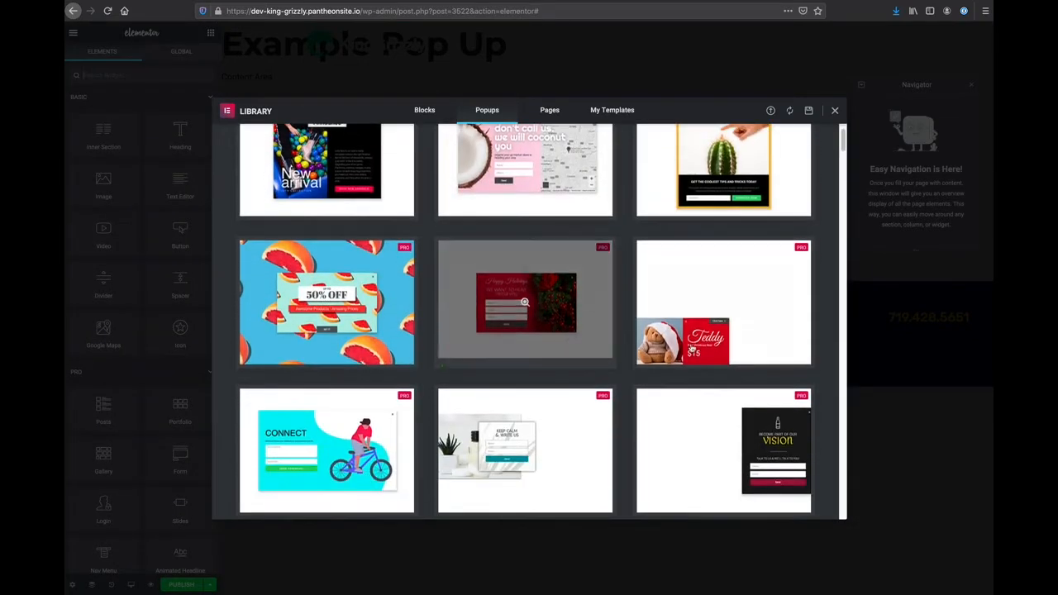
pyautogui.scroll(-1, 707, 339)
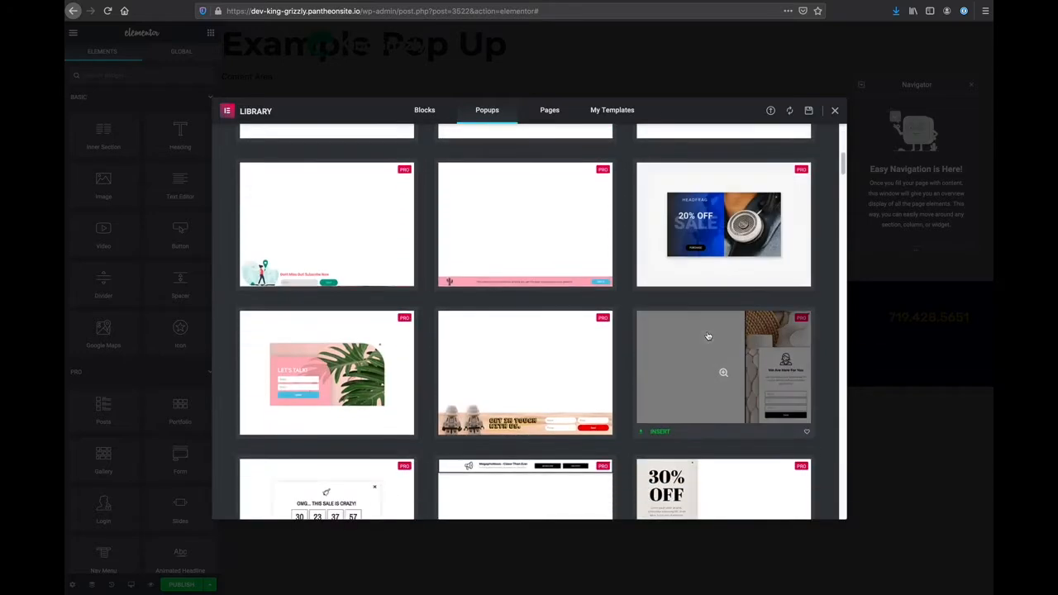
pyautogui.scroll(-4, 708, 316)
pyautogui.scroll(10, 708, 314)
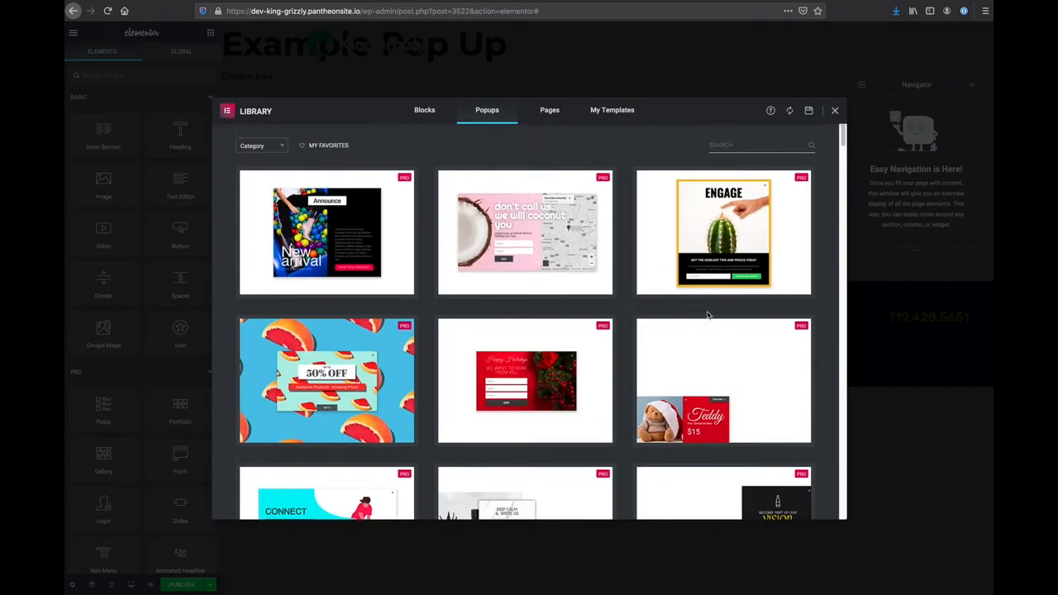
# Filter the popup library to the Hello Bar category and look through its designs.
pyautogui.click(265, 154)
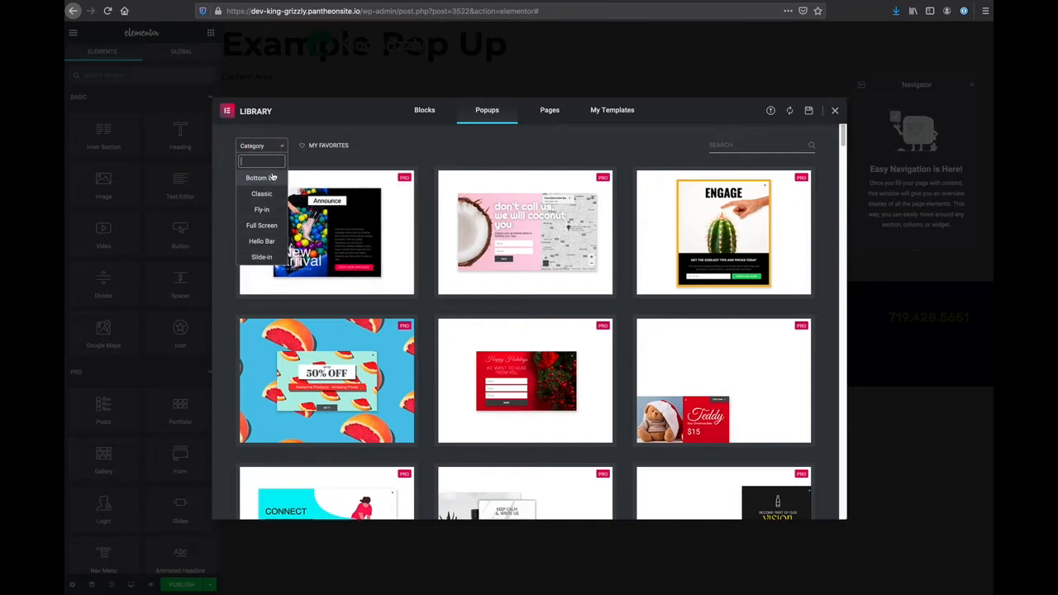
pyautogui.click(274, 242)
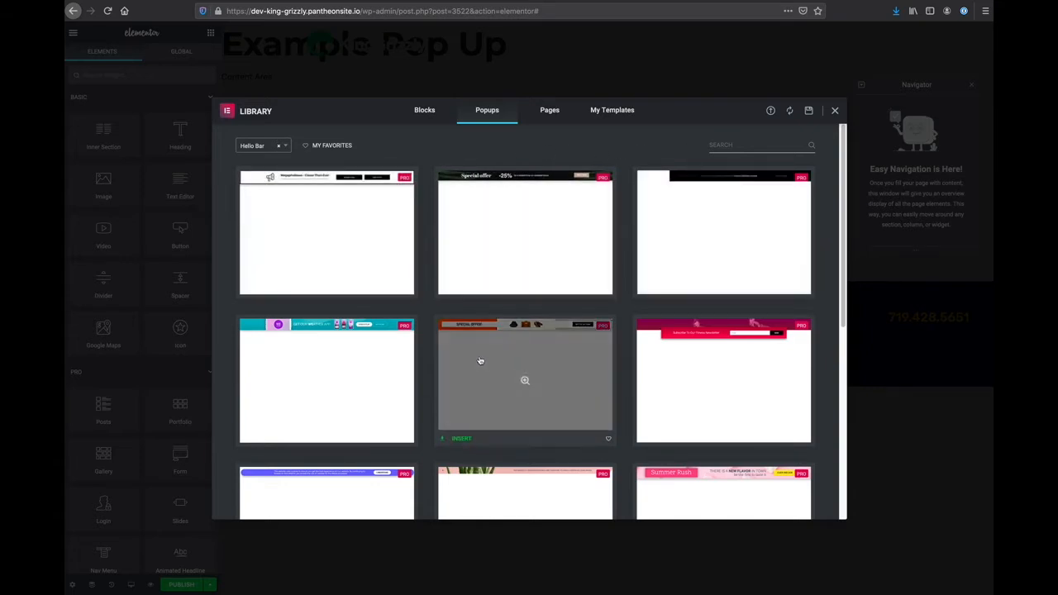
pyautogui.scroll(-5, 441, 363)
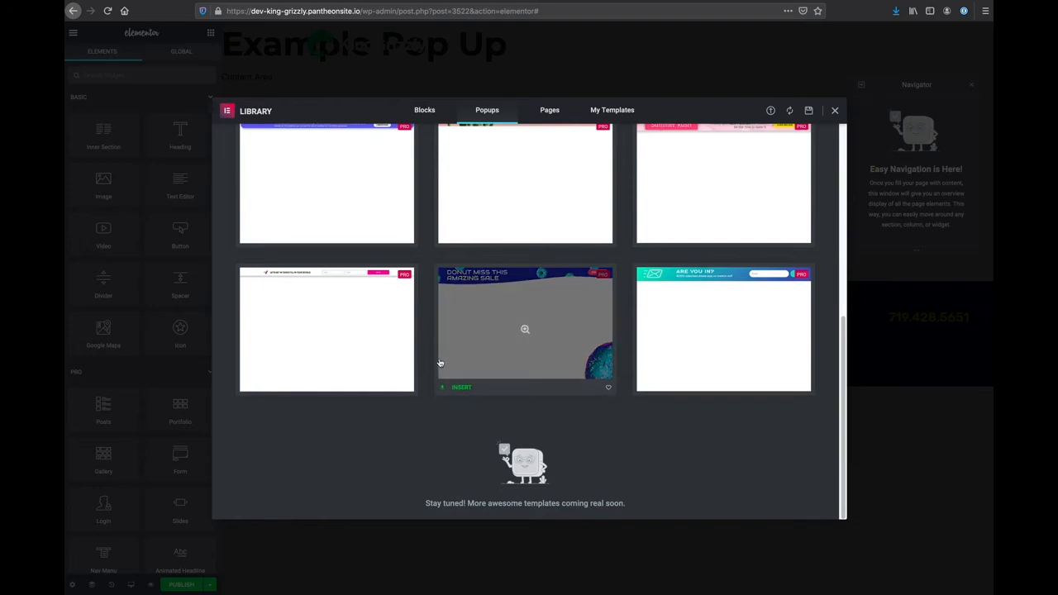
pyautogui.scroll(6, 441, 364)
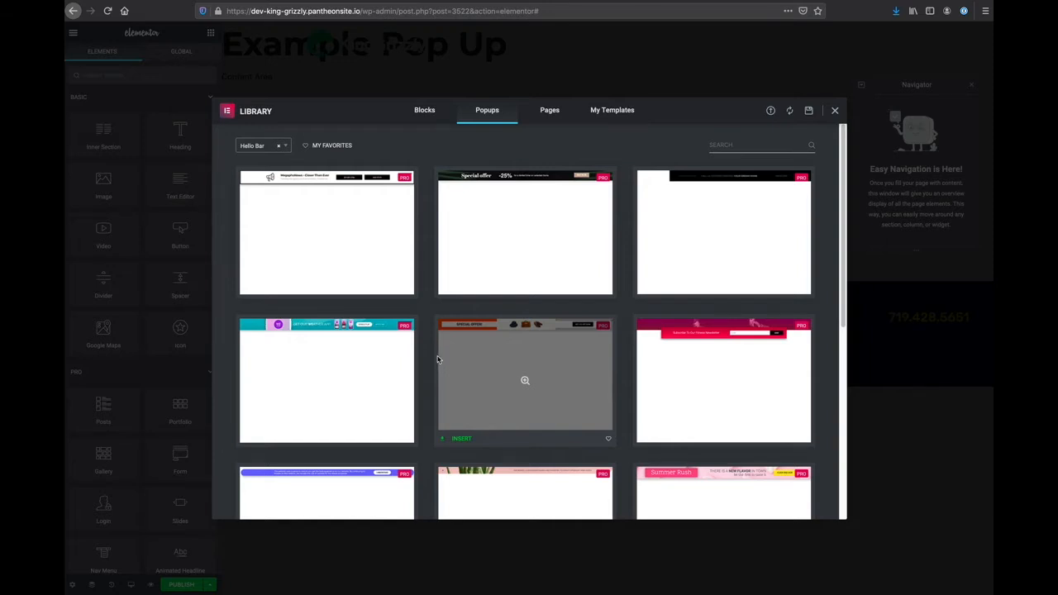
# Switch the popup library's category filter to Full Screen and look over those designs.
pyautogui.click(279, 147)
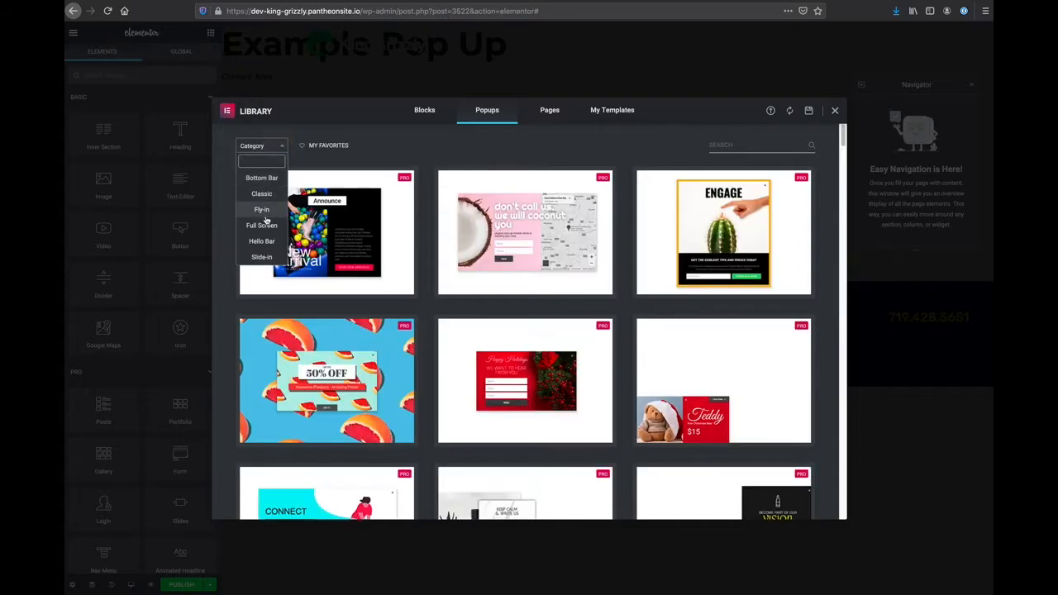
pyautogui.click(267, 226)
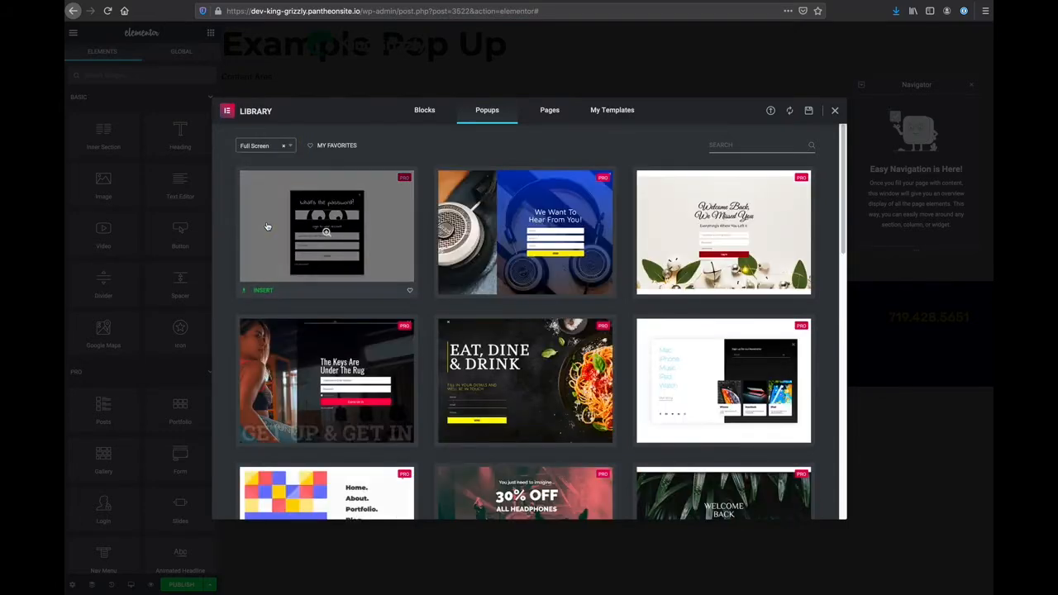
pyautogui.scroll(-1, 286, 316)
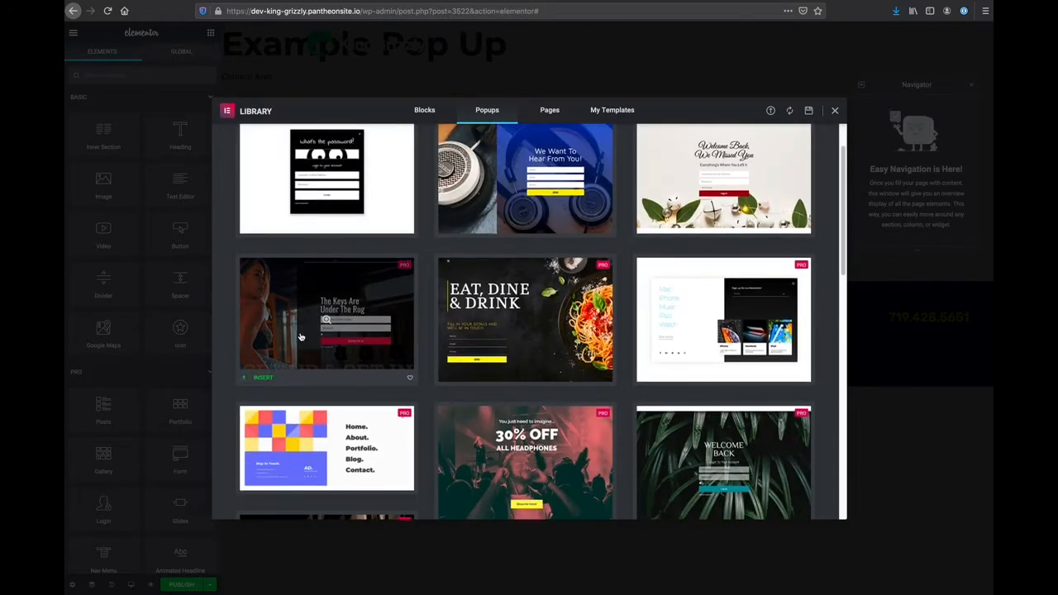
pyautogui.scroll(1, 288, 318)
# Switch the popup library's category filter to Slide-in and examine the available designs.
pyautogui.click(256, 145)
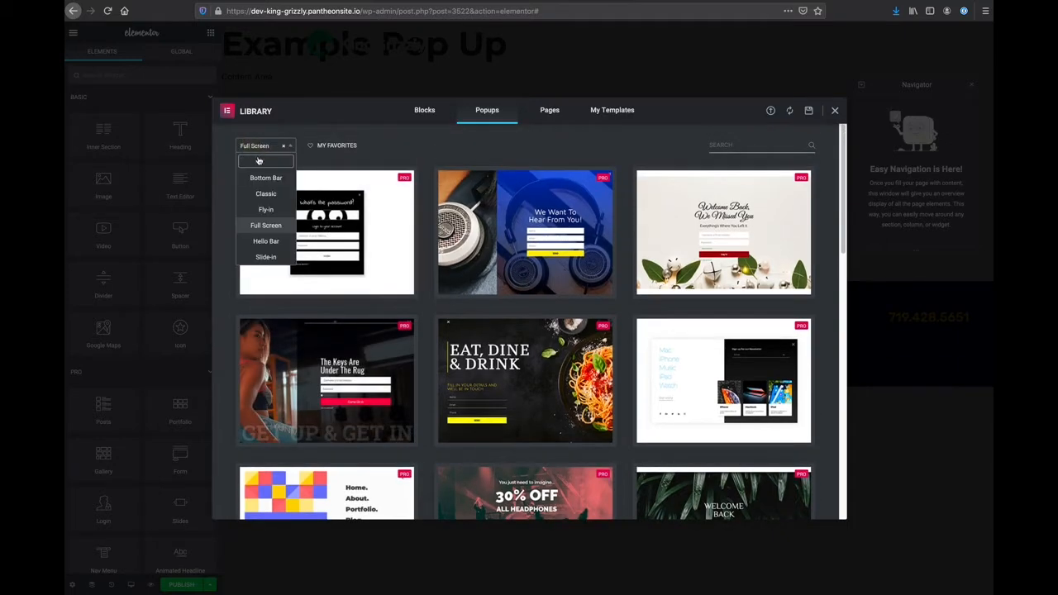
pyautogui.click(266, 257)
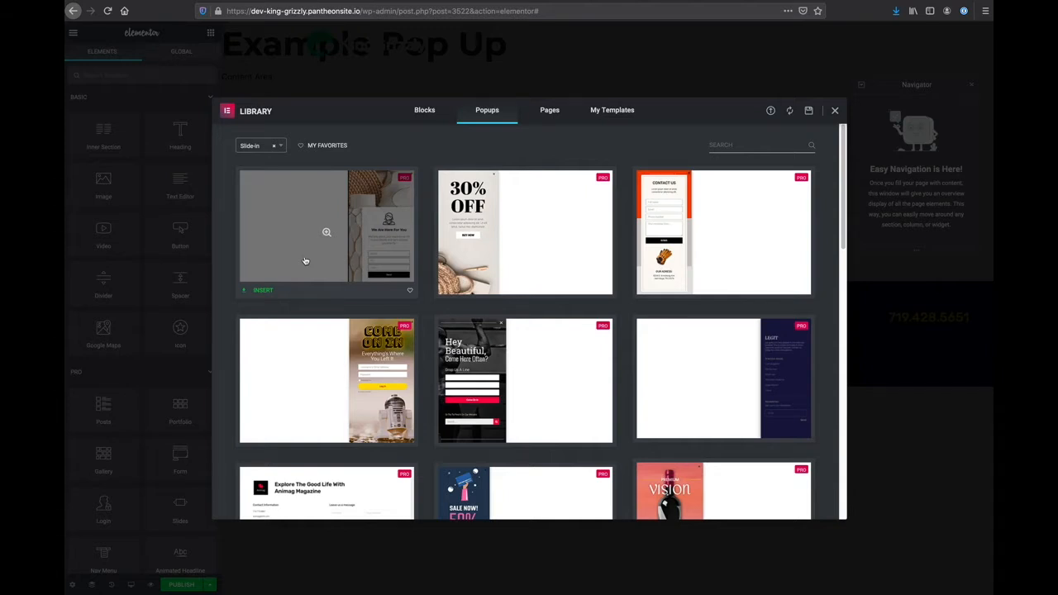
pyautogui.scroll(-2, 303, 261)
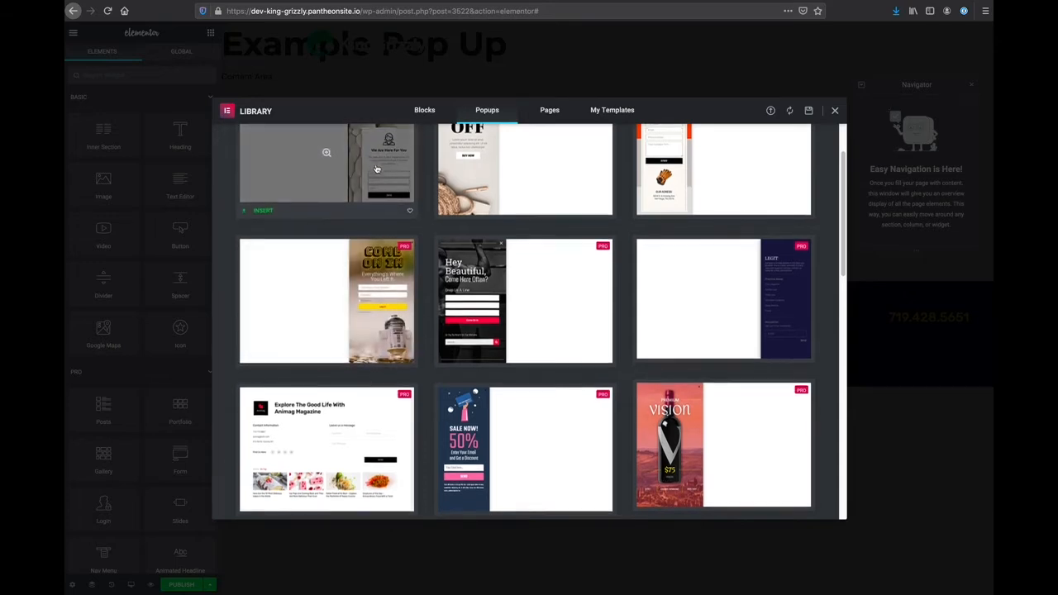
pyautogui.scroll(-1, 376, 169)
pyautogui.scroll(-3, 376, 169)
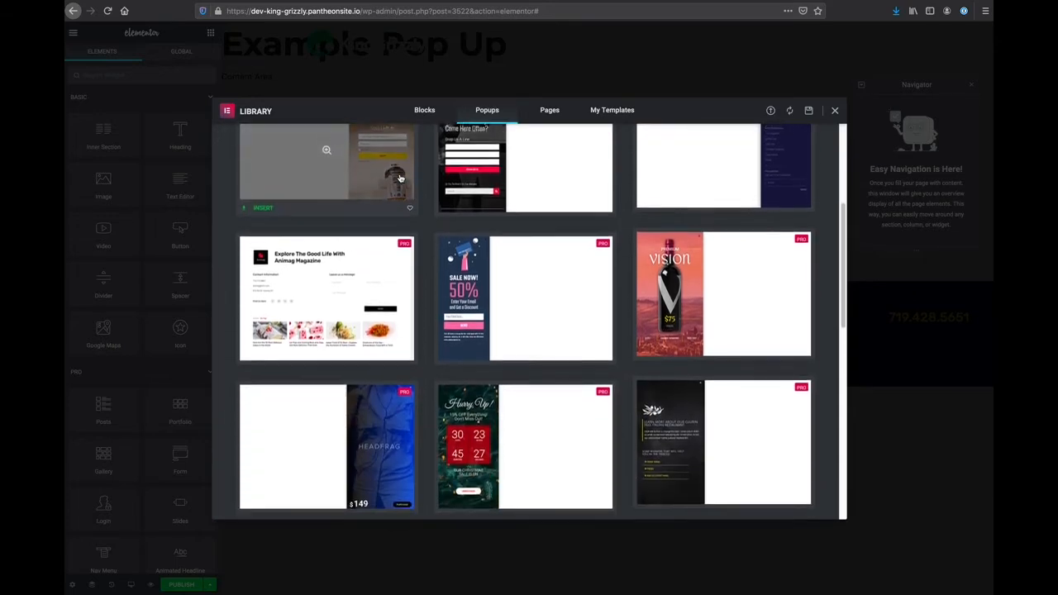
pyautogui.scroll(6, 401, 176)
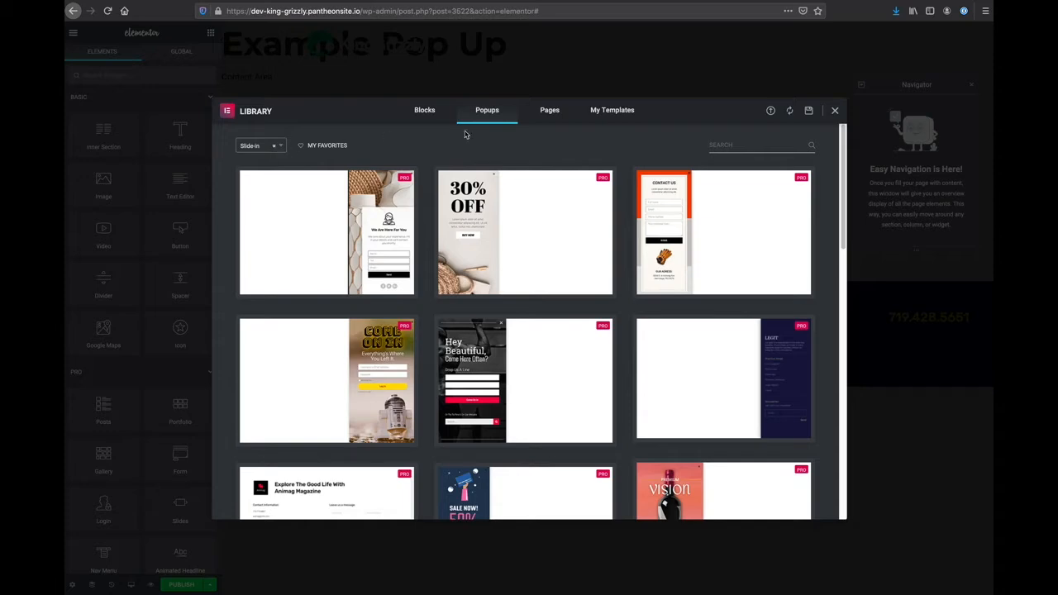
# Close the template library without inserting a design and open the popup's settings.
pyautogui.click(834, 111)
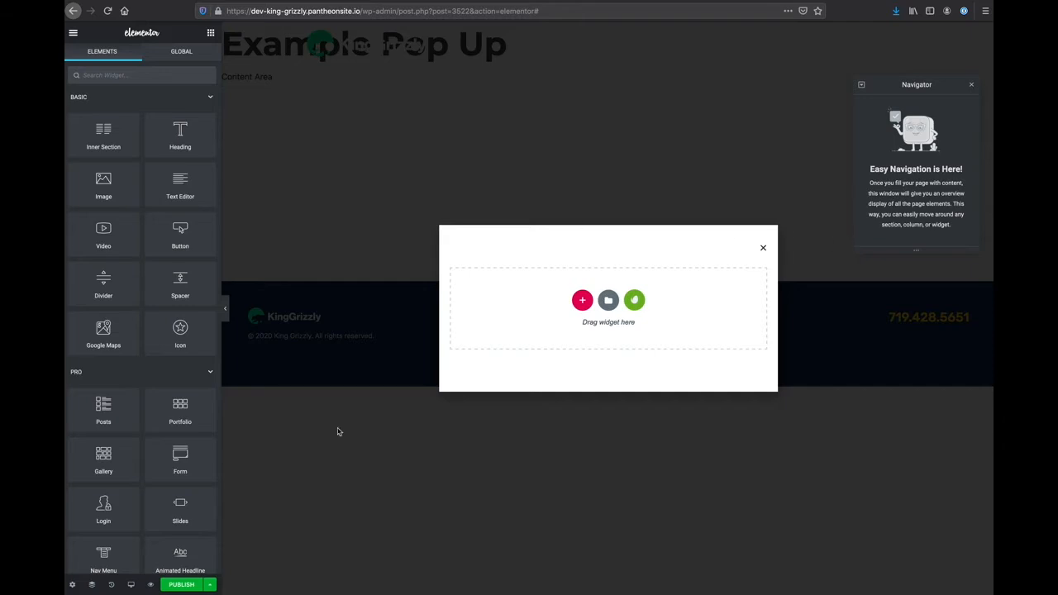
pyautogui.click(73, 585)
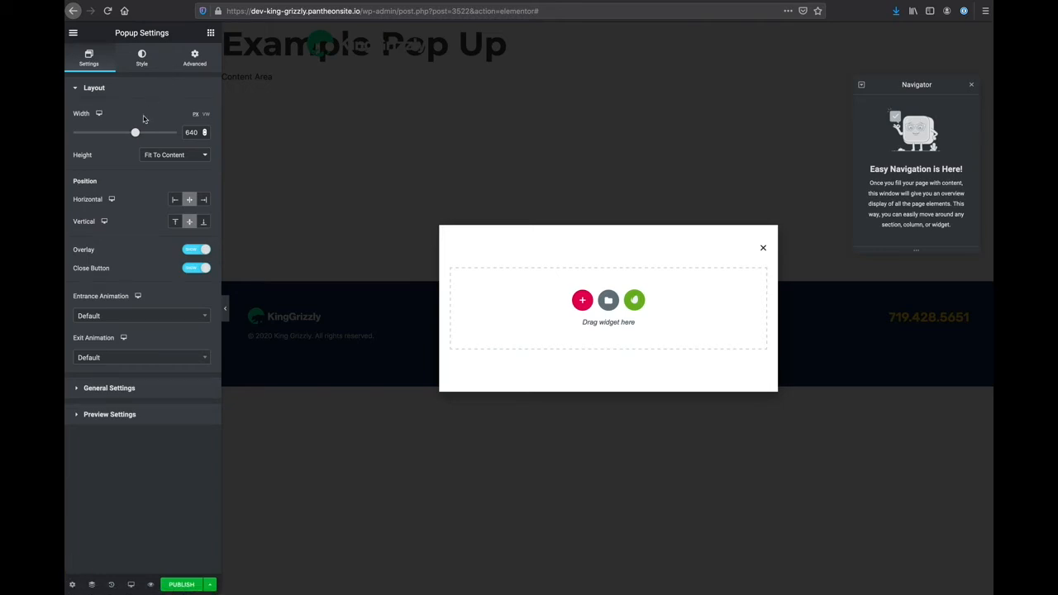
# Try viewport-based popup widths, first 100 VW and then 78 VW.
pyautogui.click(206, 115)
pyautogui.doubleClick(198, 132)
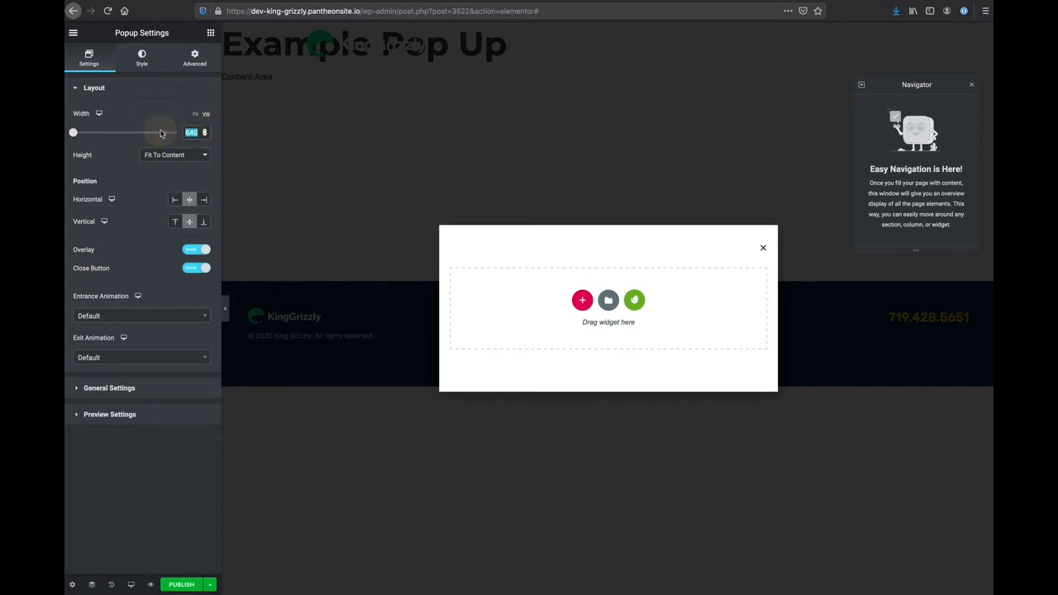
pyautogui.write('100')
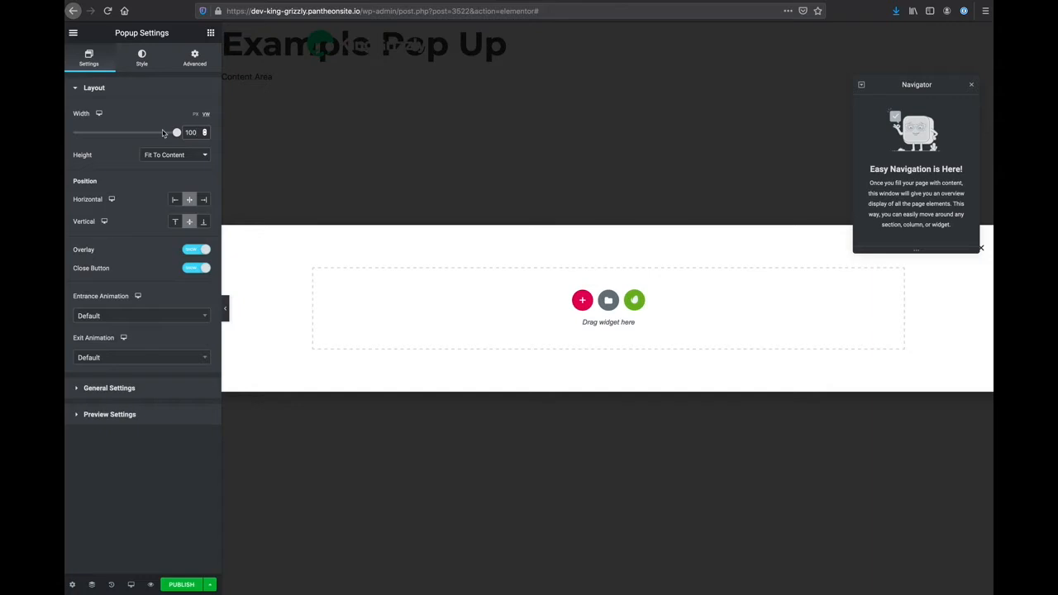
pyautogui.moveTo(176, 132); pyautogui.dragTo(154, 133)
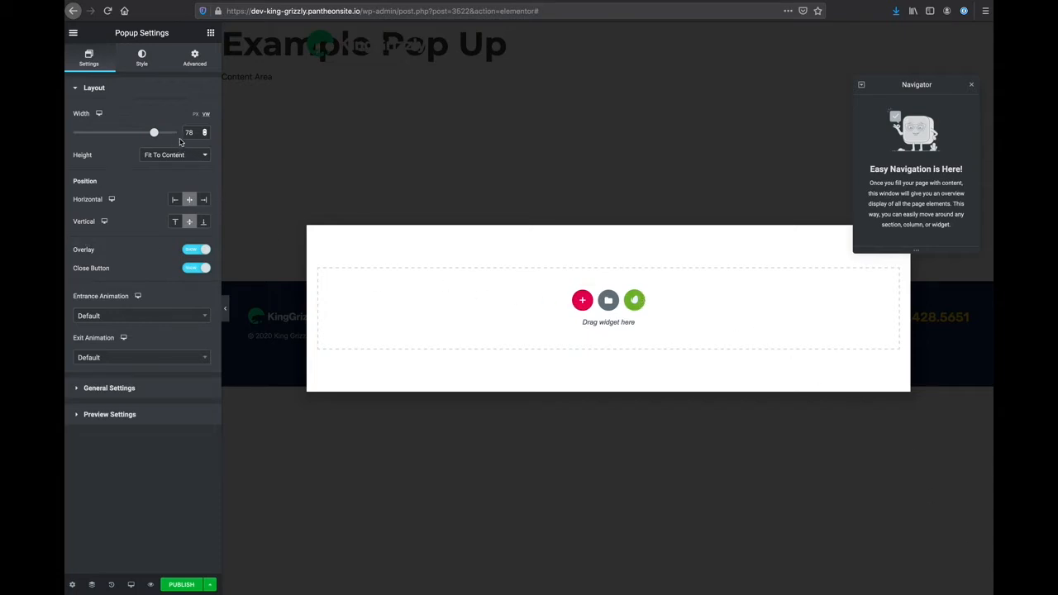
# Switch the popup's width unit to pixels and set the width to 600 px.
pyautogui.click(195, 113)
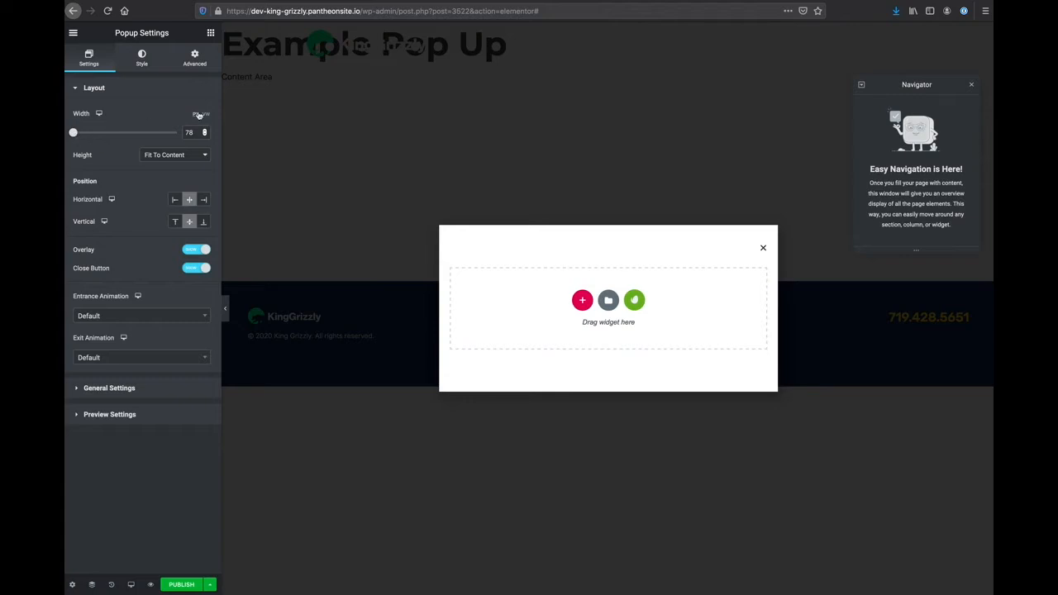
pyautogui.moveTo(197, 132); pyautogui.dragTo(171, 135)
pyautogui.write('600')
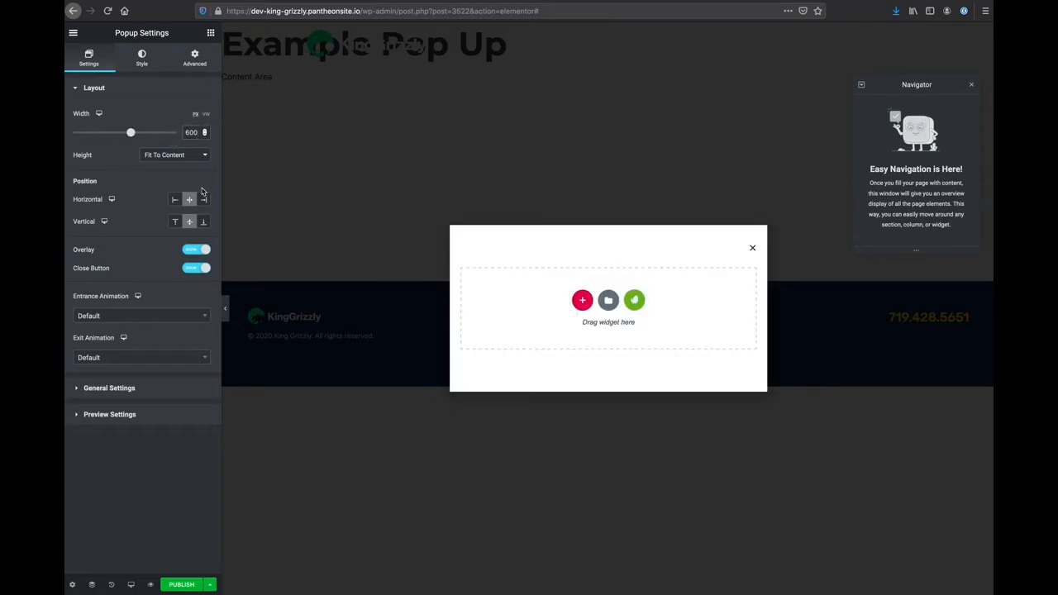
# Try the Custom and Fit To Screen height options for the popup, and return the height to Fit To Content.
pyautogui.click(188, 157)
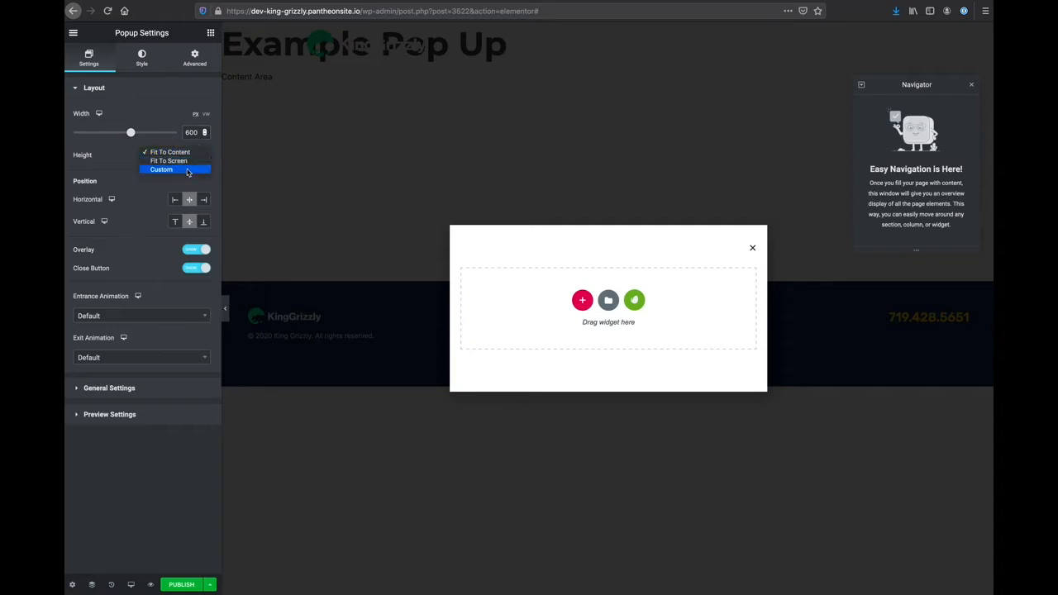
pyautogui.click(187, 169)
pyautogui.click(157, 156)
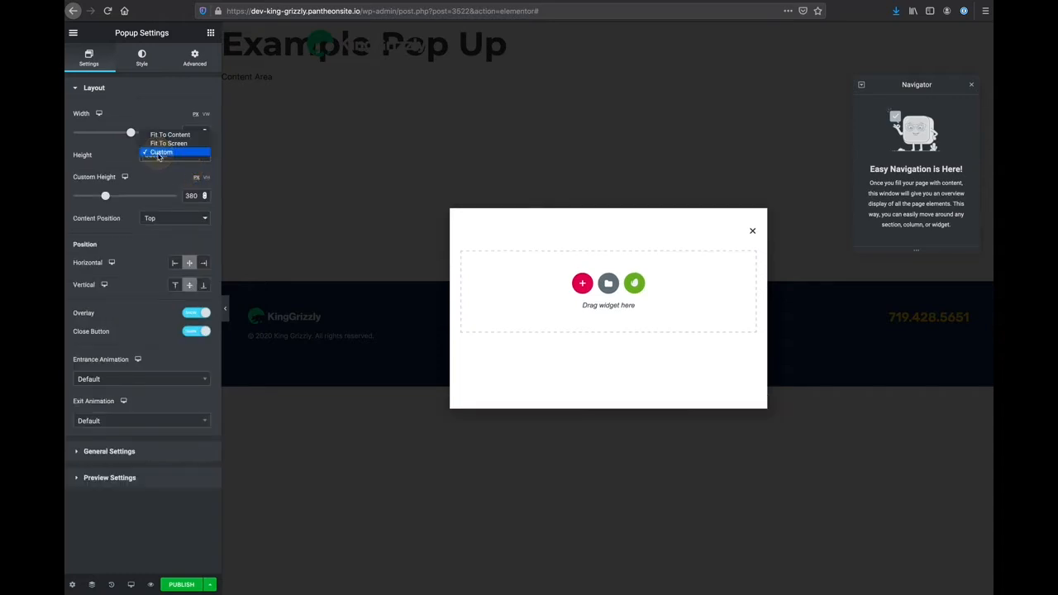
pyautogui.click(163, 146)
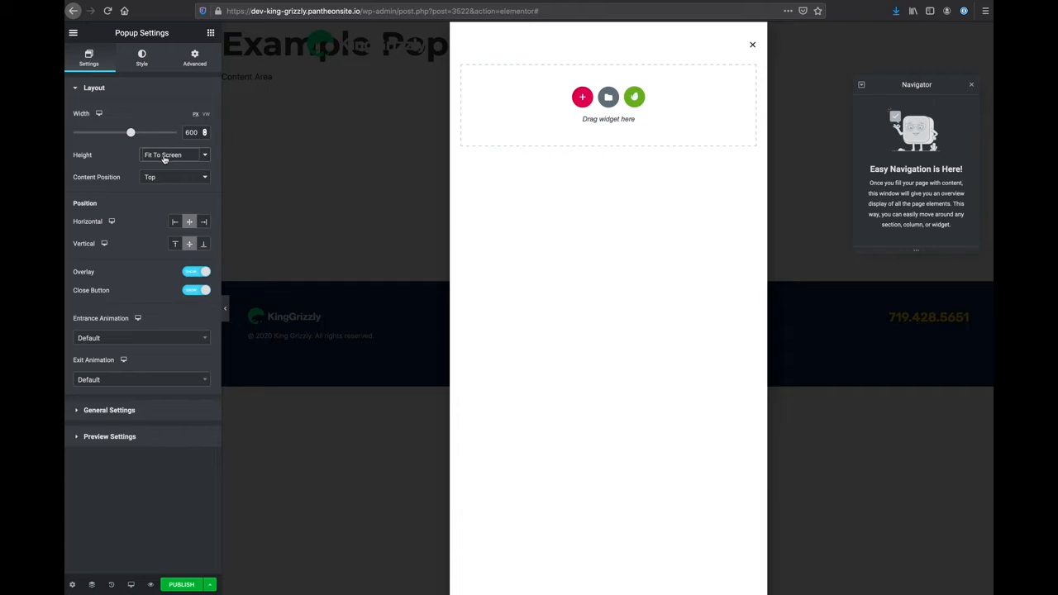
pyautogui.click(164, 157)
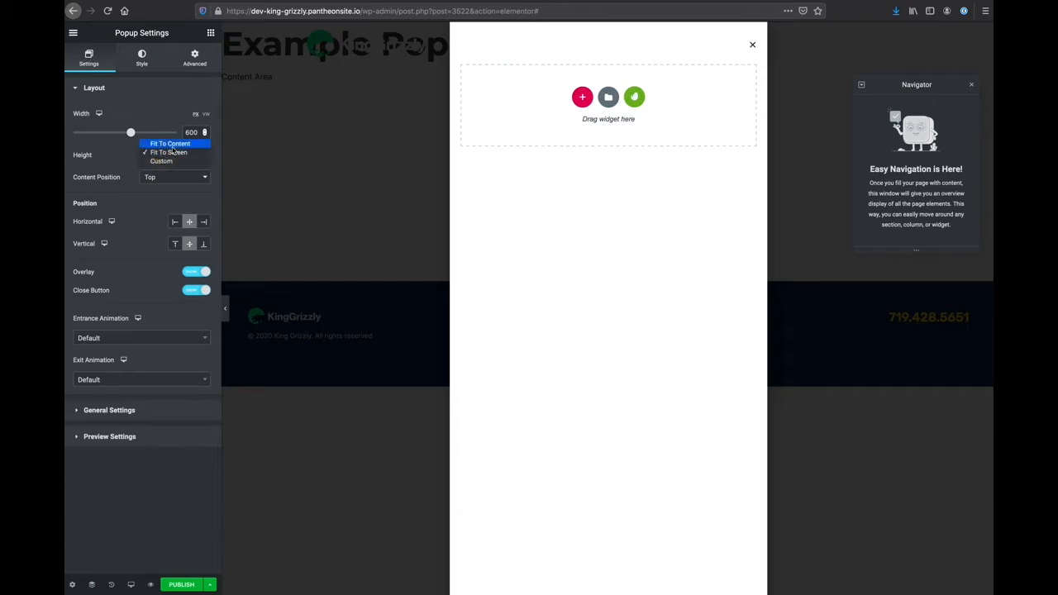
pyautogui.click(172, 146)
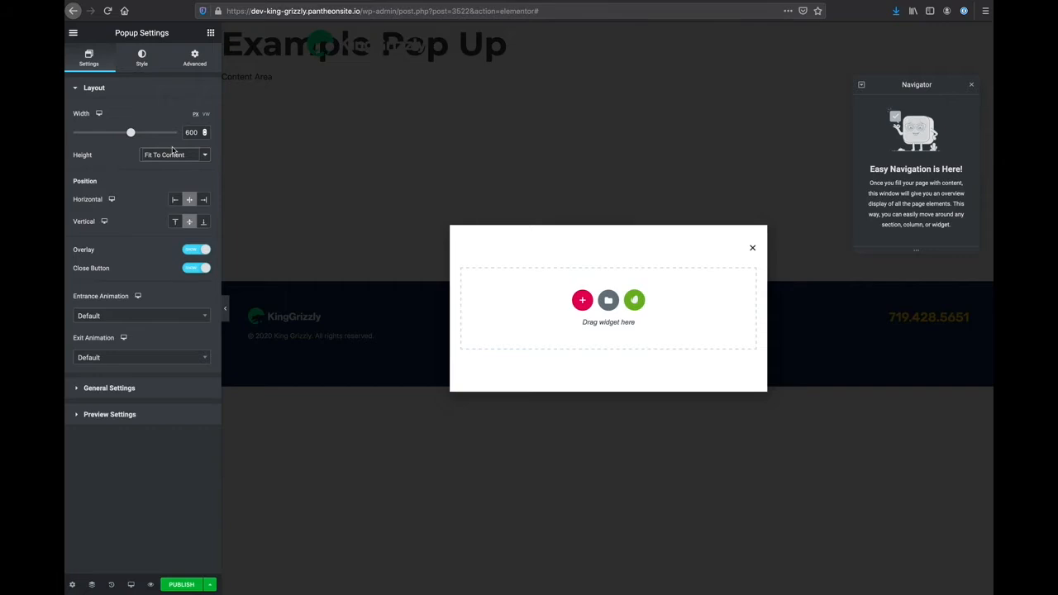
# Try placing the popup at the right, bottom, top and left of the page, and return it to the centre both horizontally and vertically.
pyautogui.click(204, 199)
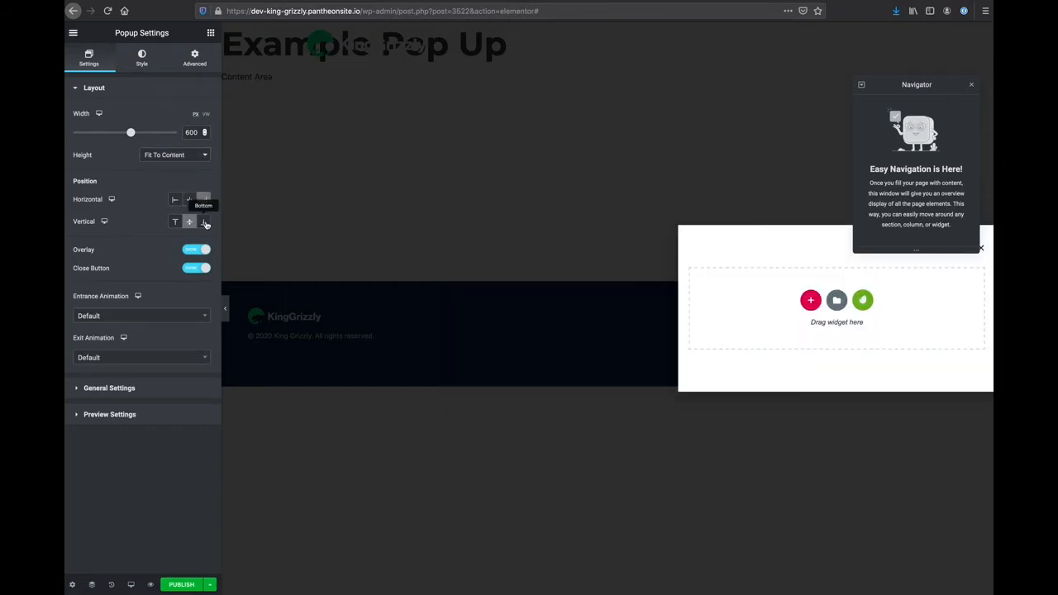
pyautogui.click(204, 222)
pyautogui.click(175, 223)
pyautogui.click(176, 201)
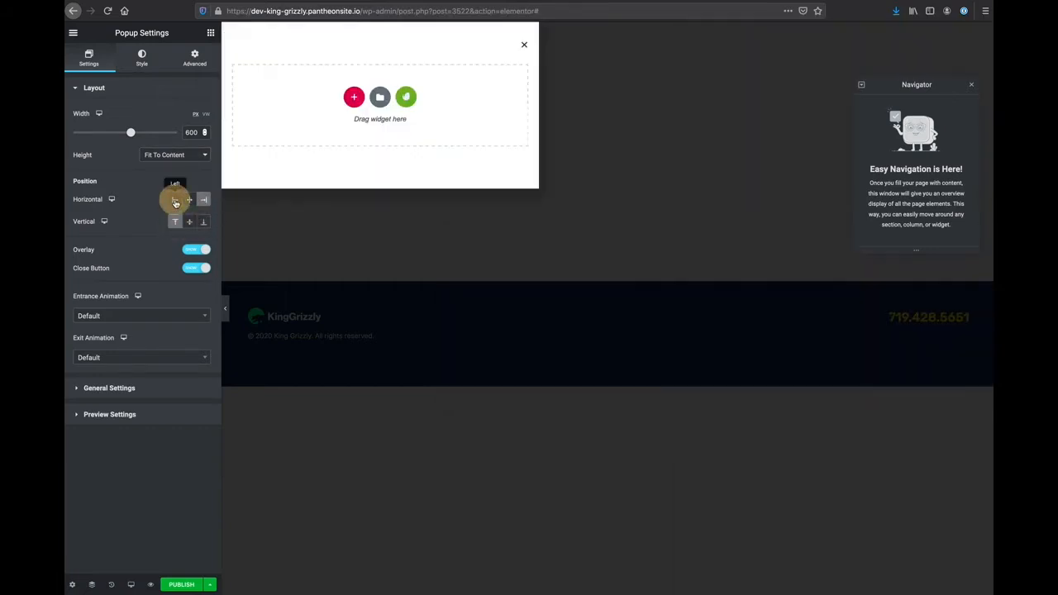
pyautogui.click(189, 199)
pyautogui.click(190, 223)
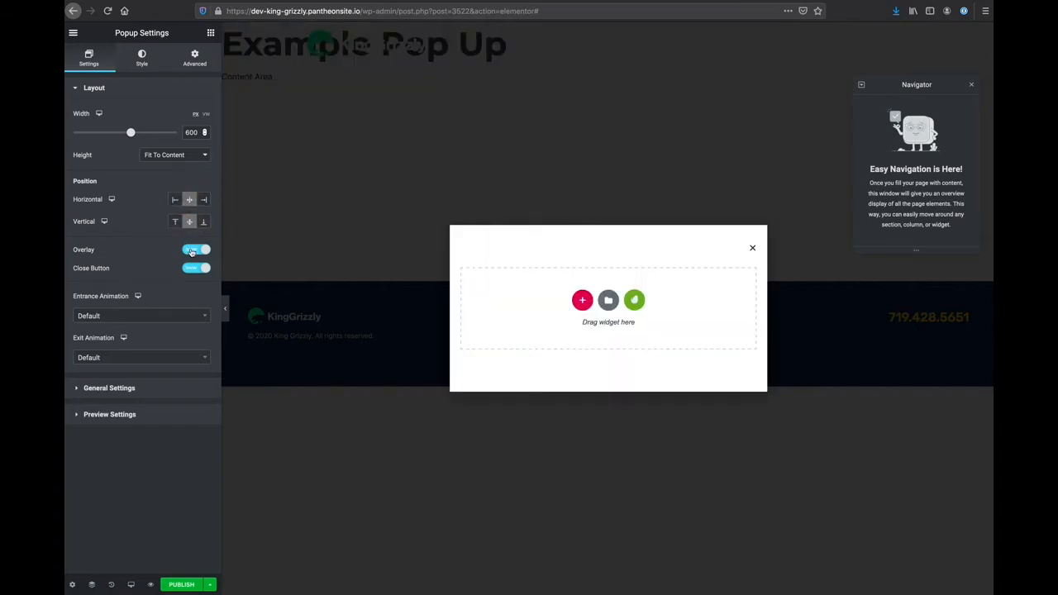
# Toggle the popup's page overlay and leave it hidden.
pyautogui.click(190, 251)
pyautogui.click(190, 252)
pyautogui.click(190, 251)
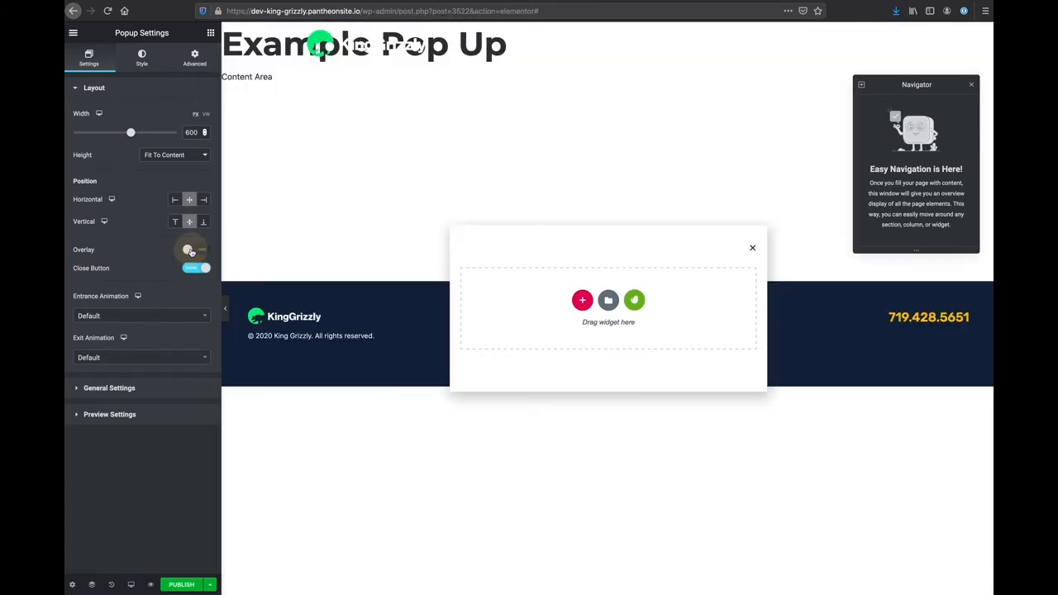
# Toggle the popup's page overlay and leave it shown.
pyautogui.click(190, 251)
pyautogui.click(191, 251)
pyautogui.click(190, 251)
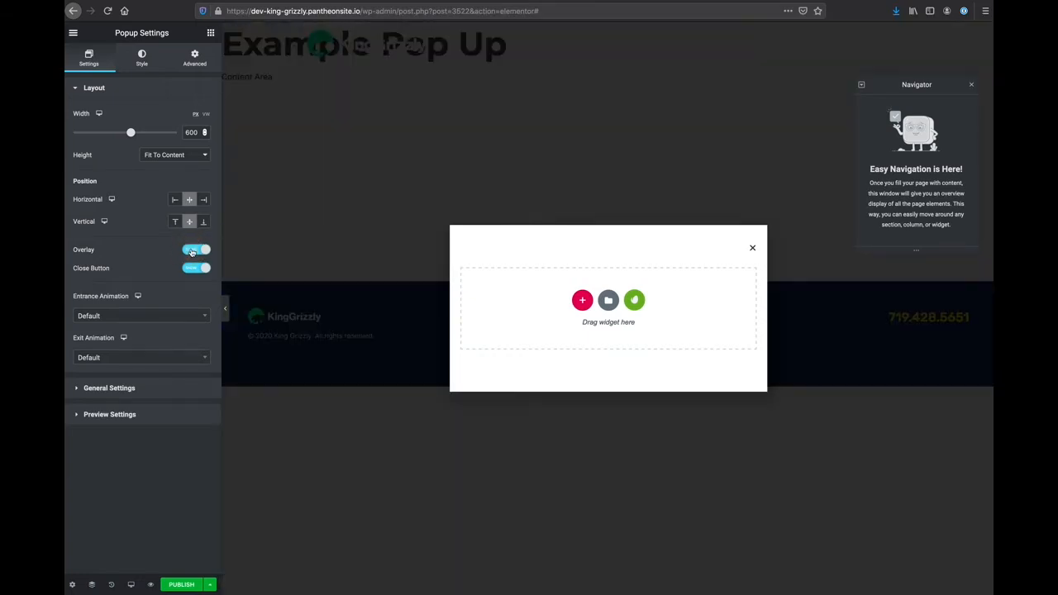
# Toggle the popup's close button off and on several times, leaving it shown.
pyautogui.click(191, 268)
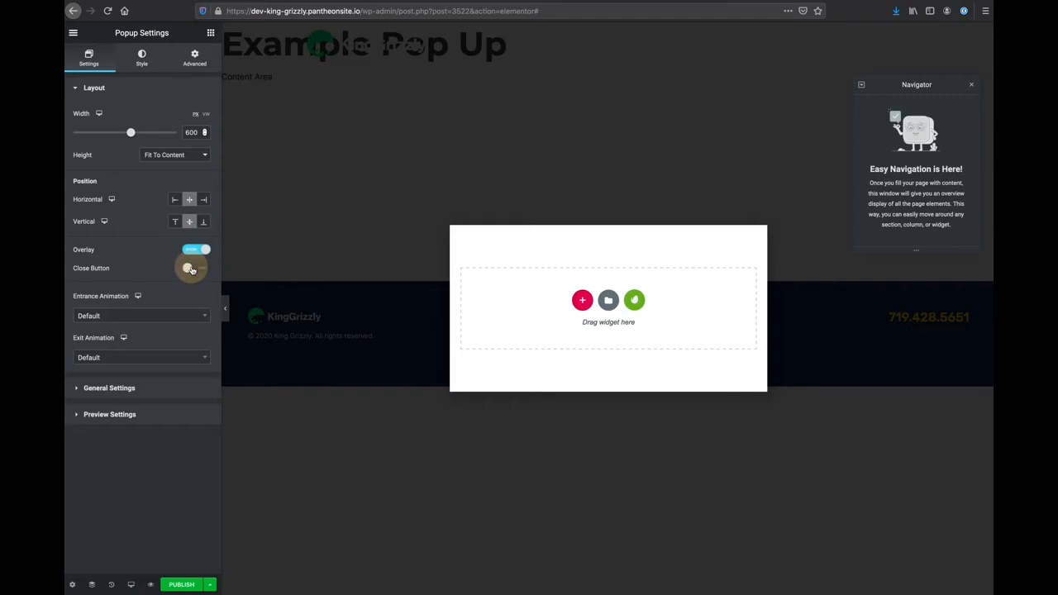
pyautogui.click(192, 270)
pyautogui.click(192, 269)
pyautogui.click(192, 269)
pyautogui.click(192, 268)
pyautogui.click(192, 268)
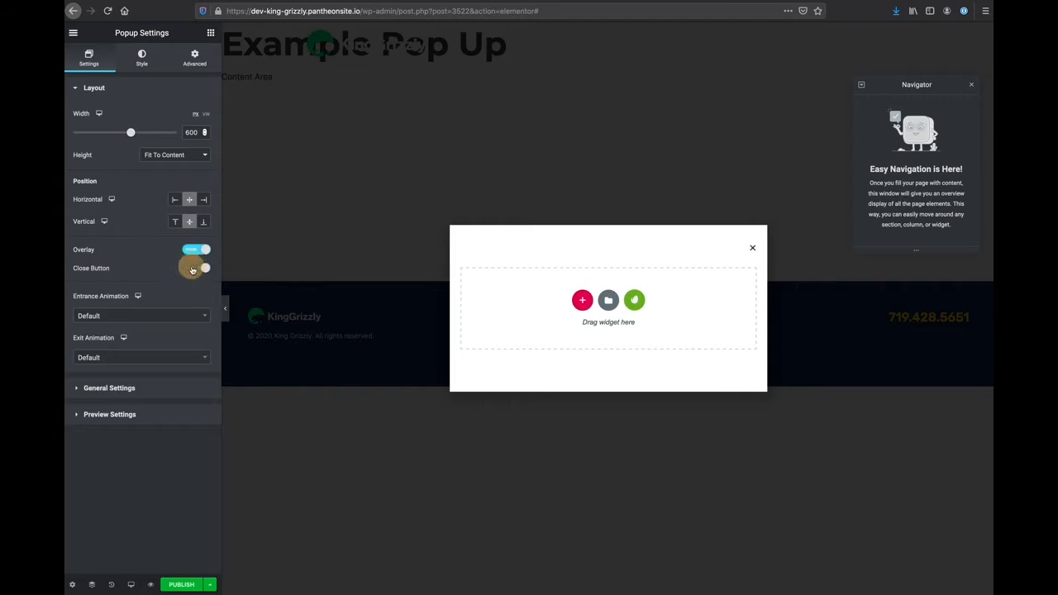
pyautogui.click(192, 268)
pyautogui.click(191, 268)
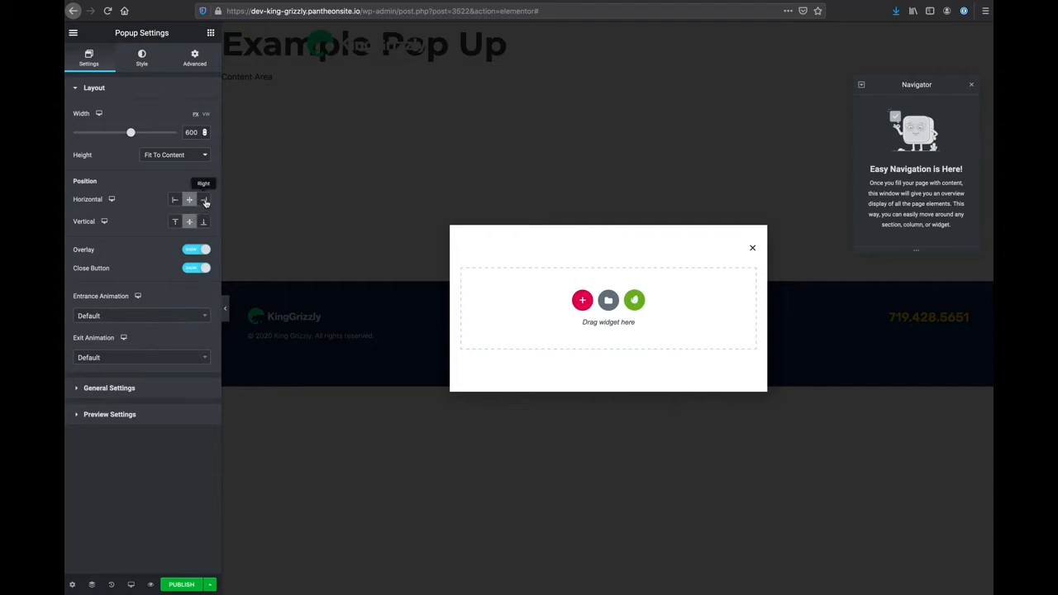
# Try placing the popup at the page's bottom right, and return it to the centre both vertically and horizontally.
pyautogui.click(204, 199)
pyautogui.click(203, 221)
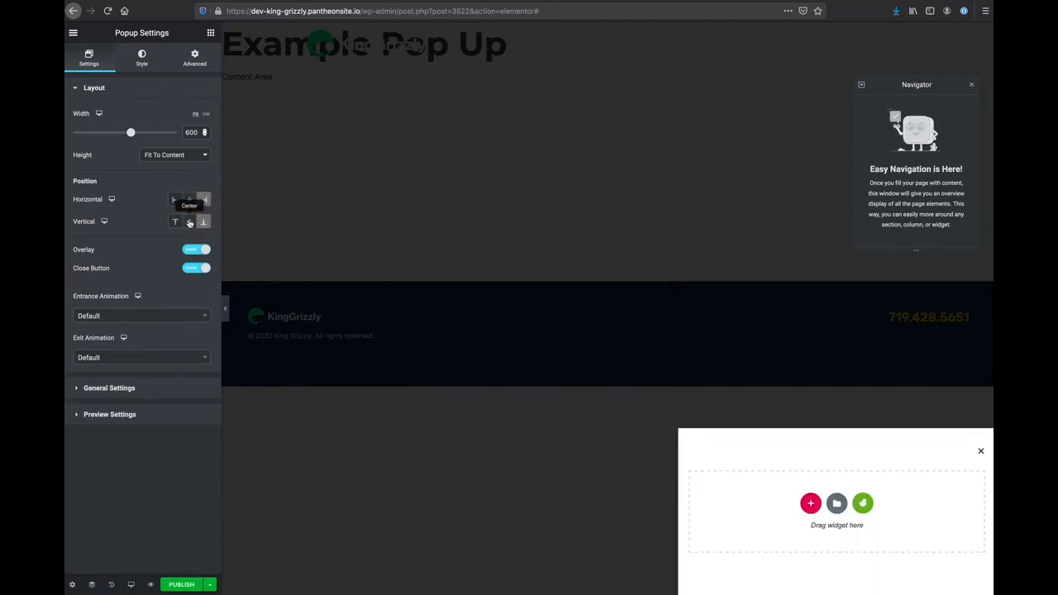
pyautogui.click(189, 221)
pyautogui.click(190, 200)
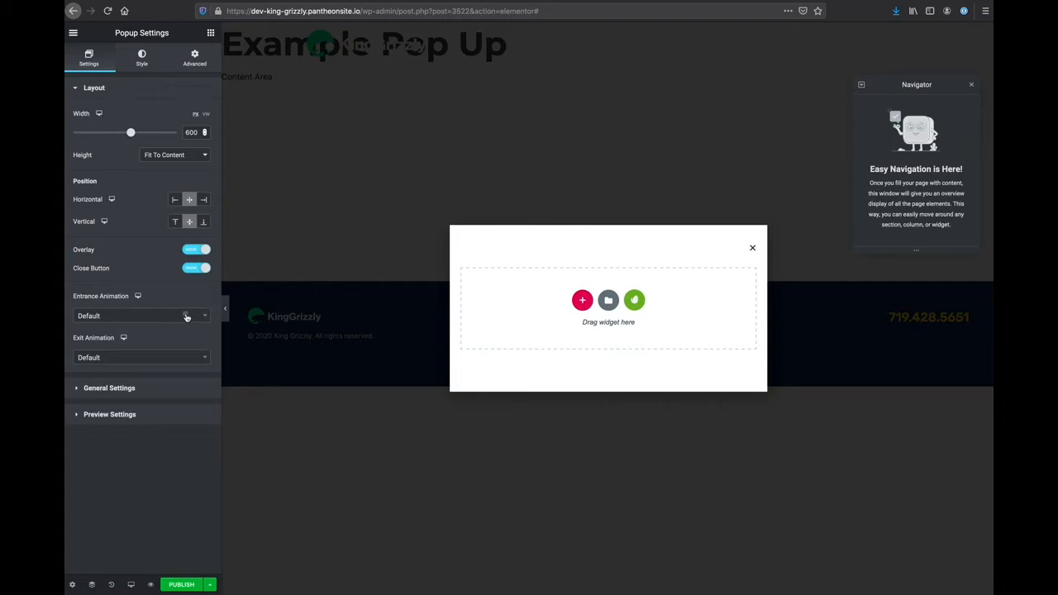
# Set the popup's entrance animation to Slide In Left and its exit animation to Slide Out Right.
pyautogui.click(186, 316)
pyautogui.moveTo(205, 345); pyautogui.dragTo(206, 392)
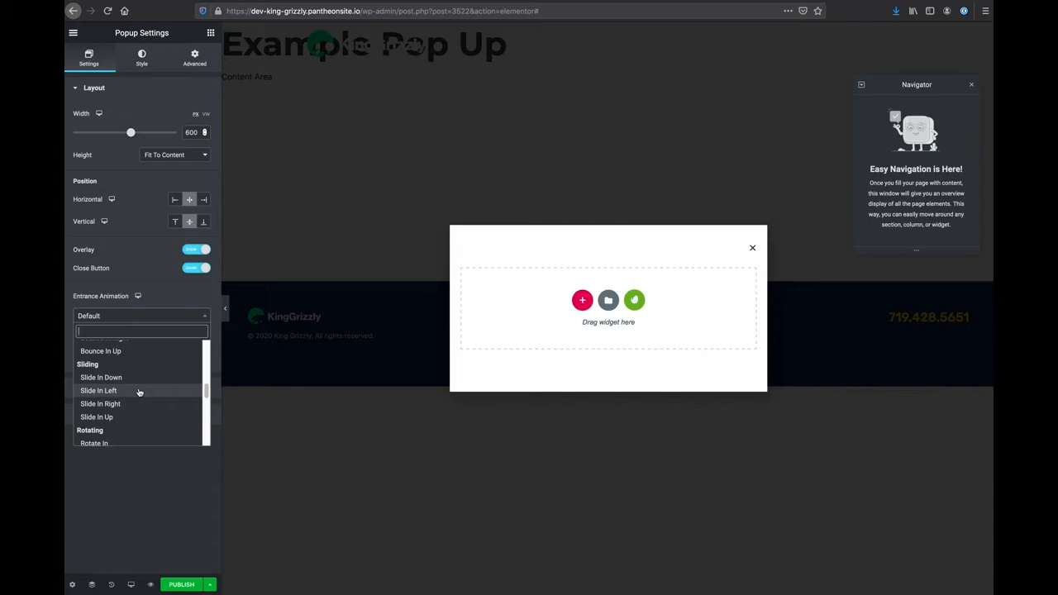
pyautogui.click(139, 392)
pyautogui.click(161, 357)
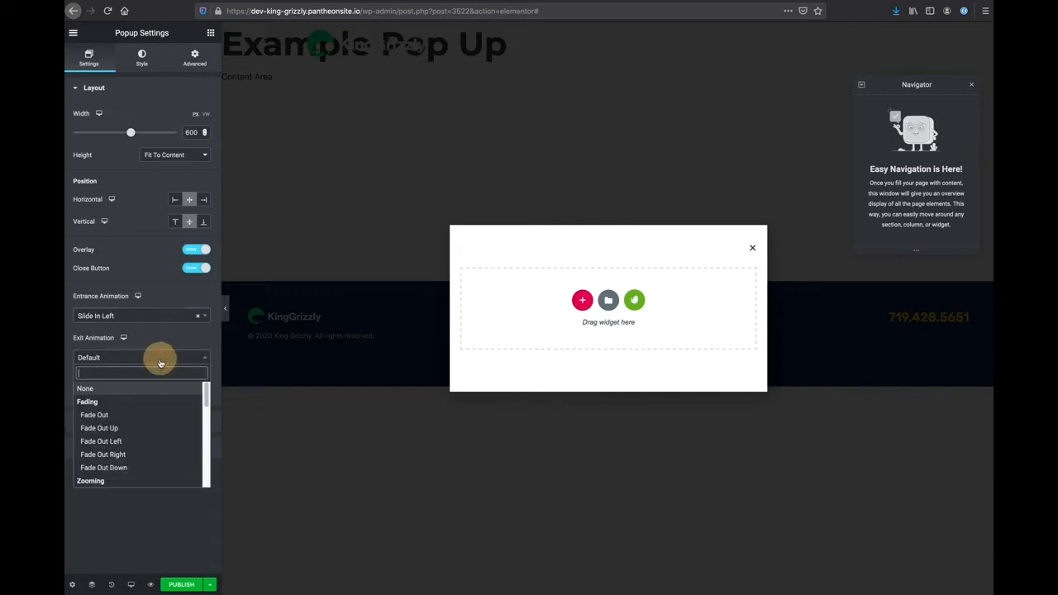
pyautogui.scroll(-5, 156, 420)
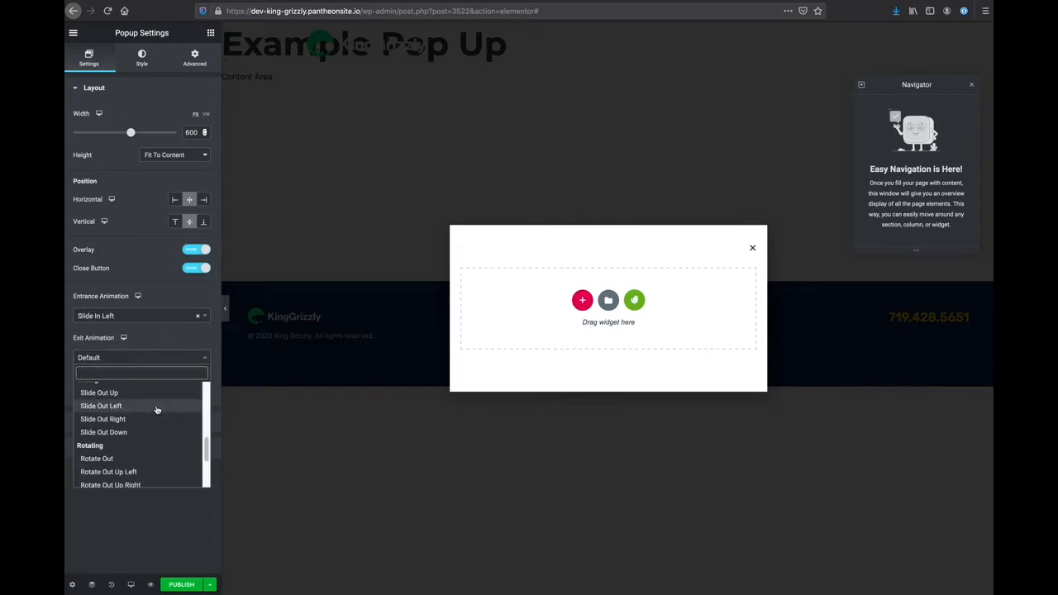
pyautogui.click(154, 418)
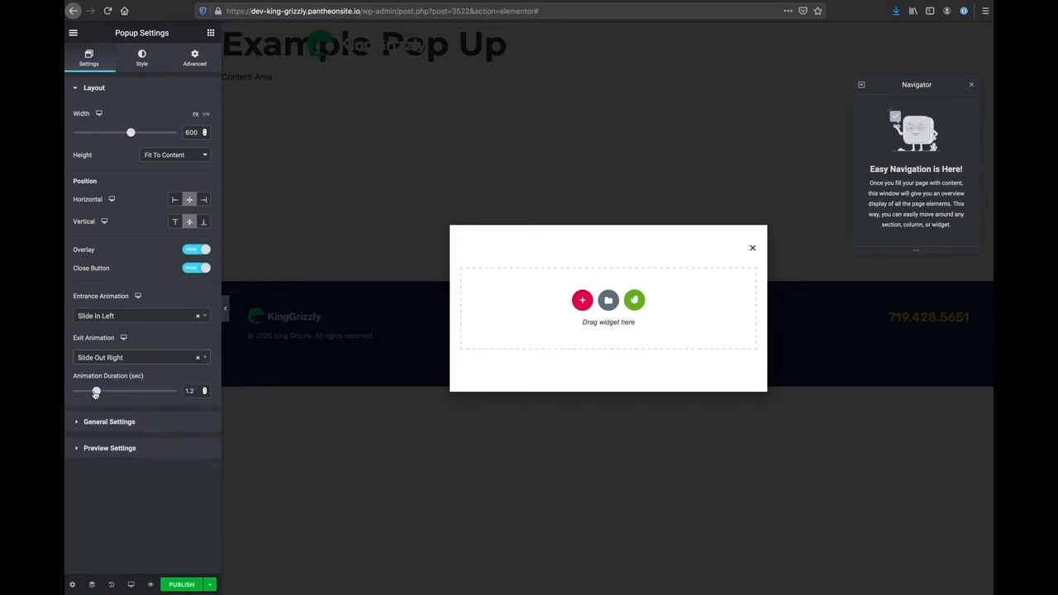
# Shorten the popup's animation duration and open its general settings.
pyautogui.moveTo(96, 393); pyautogui.dragTo(82, 392)
pyautogui.click(147, 421)
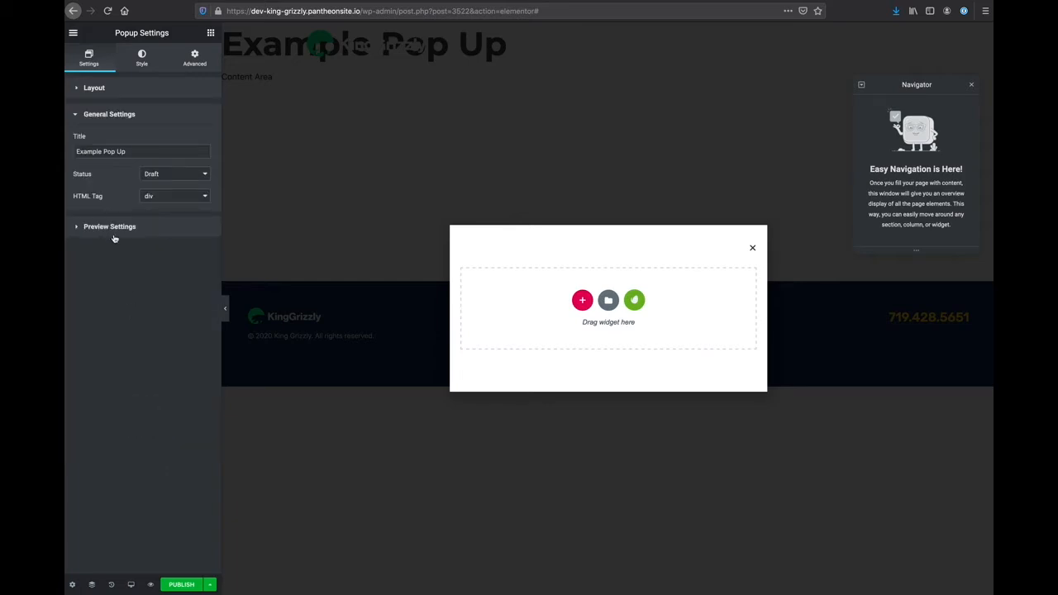
# Give the popup a classic background in blue, #2065D5.
pyautogui.click(142, 59)
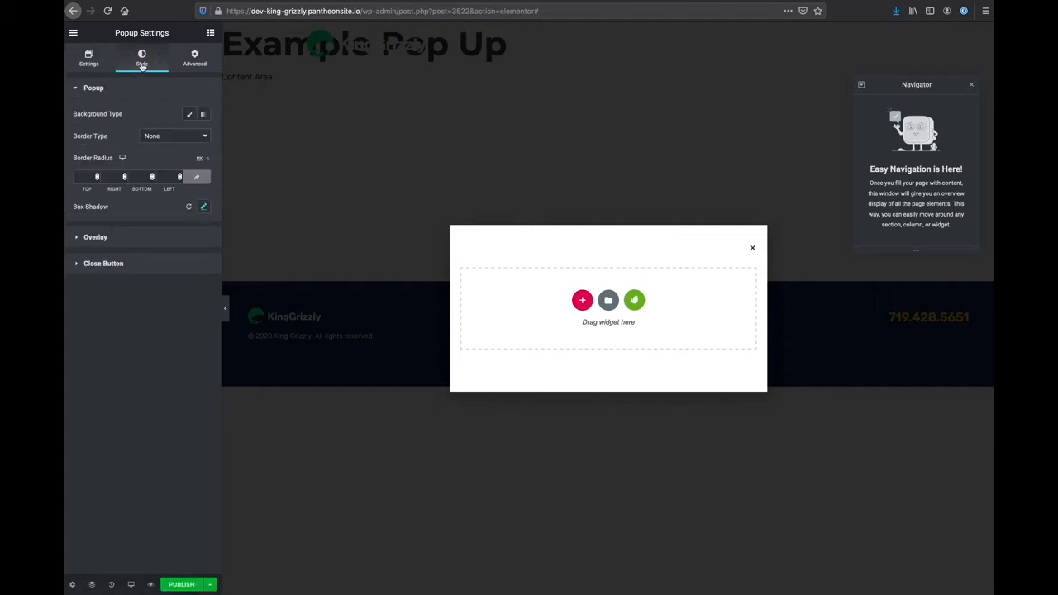
pyautogui.click(189, 114)
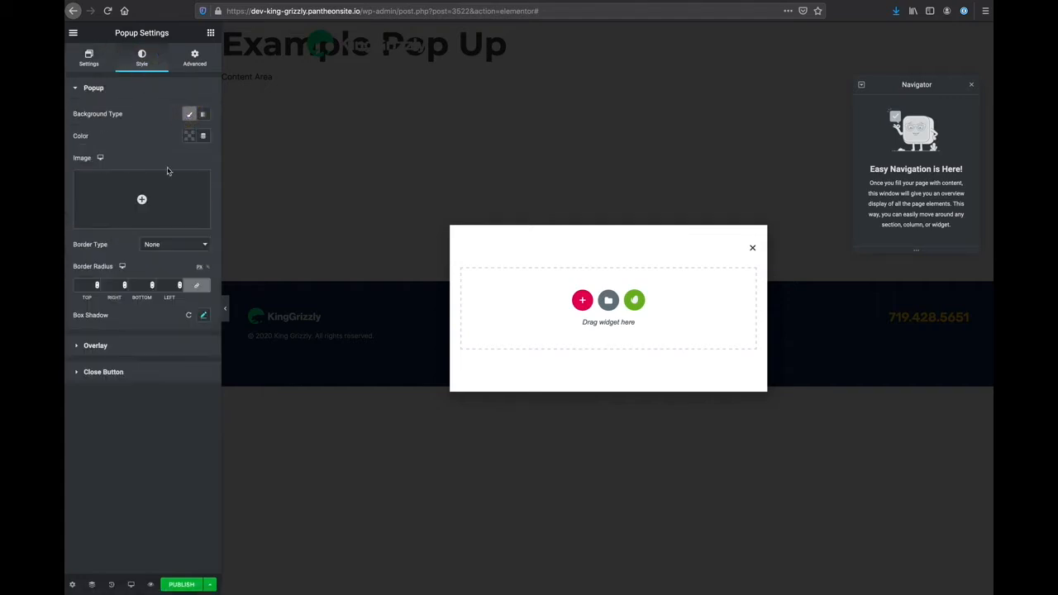
pyautogui.click(190, 136)
pyautogui.click(221, 162)
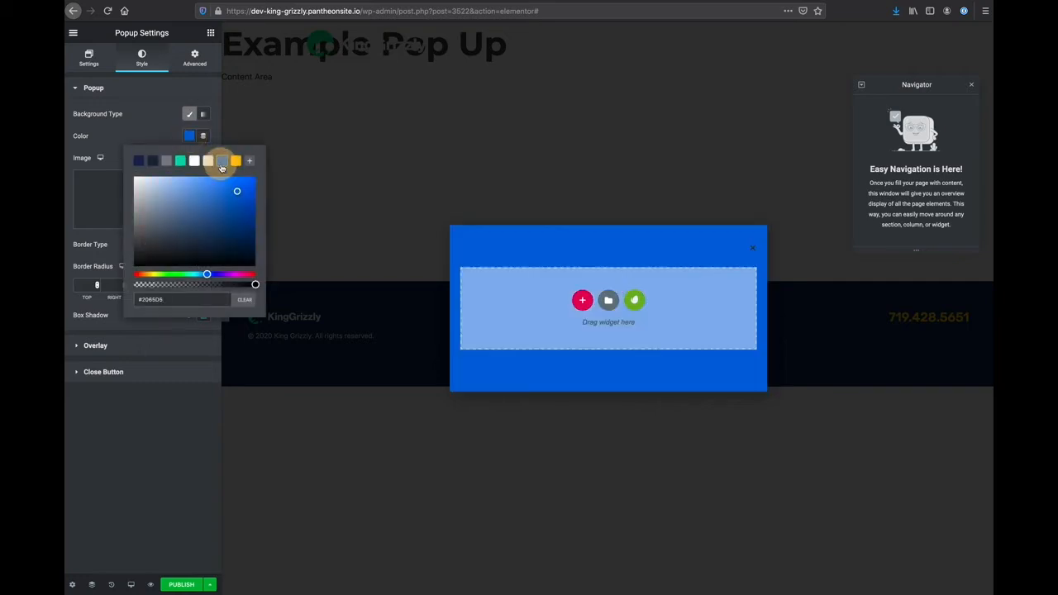
pyautogui.click(164, 131)
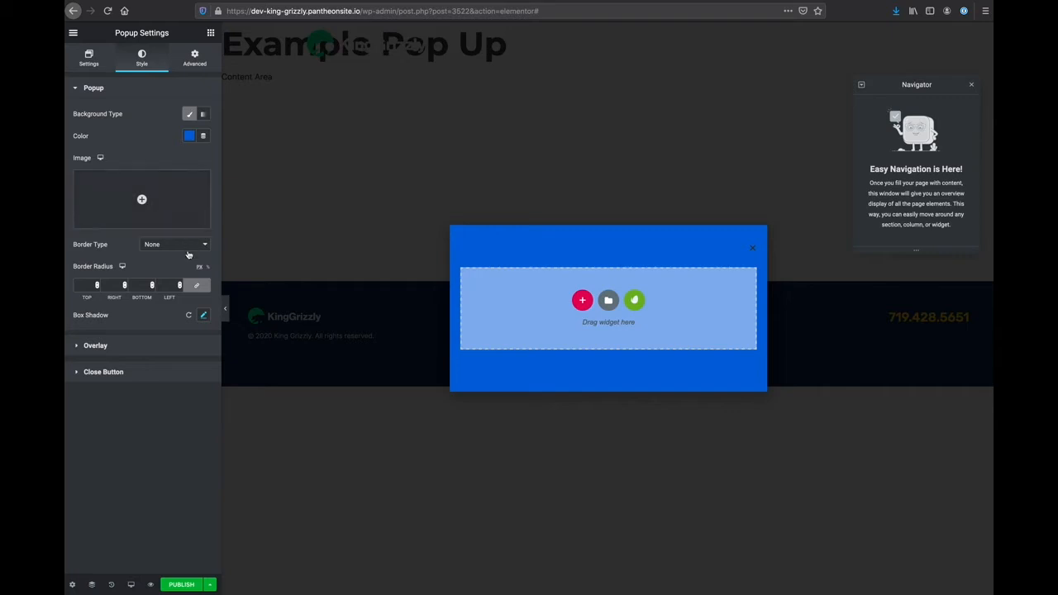
# Try a border radius of 8 for the popup, and give it a Solid border with a width of 5 on all sides.
pyautogui.click(89, 285)
pyautogui.write('8')
pyautogui.click(156, 248)
pyautogui.click(155, 249)
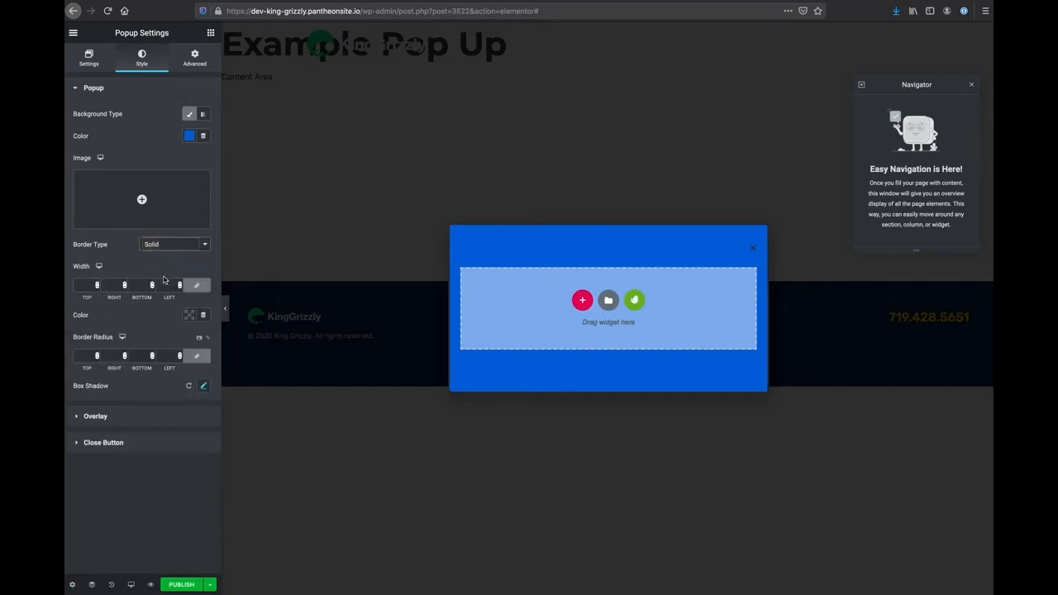
pyautogui.click(168, 285)
pyautogui.write('5')
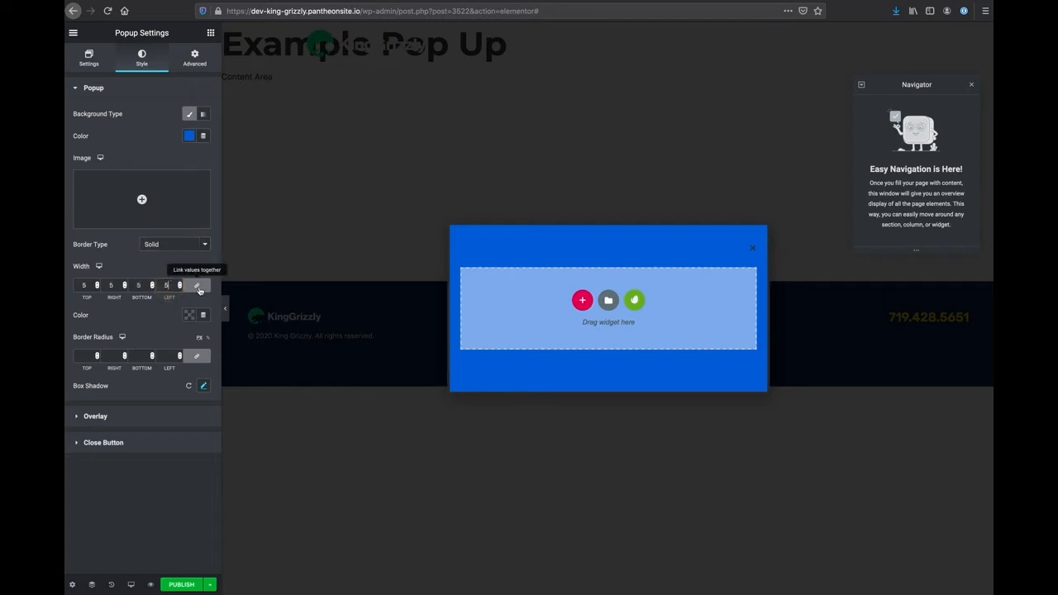
# Colour the popup's border yellow, #F8C339.
pyautogui.click(189, 314)
pyautogui.click(236, 340)
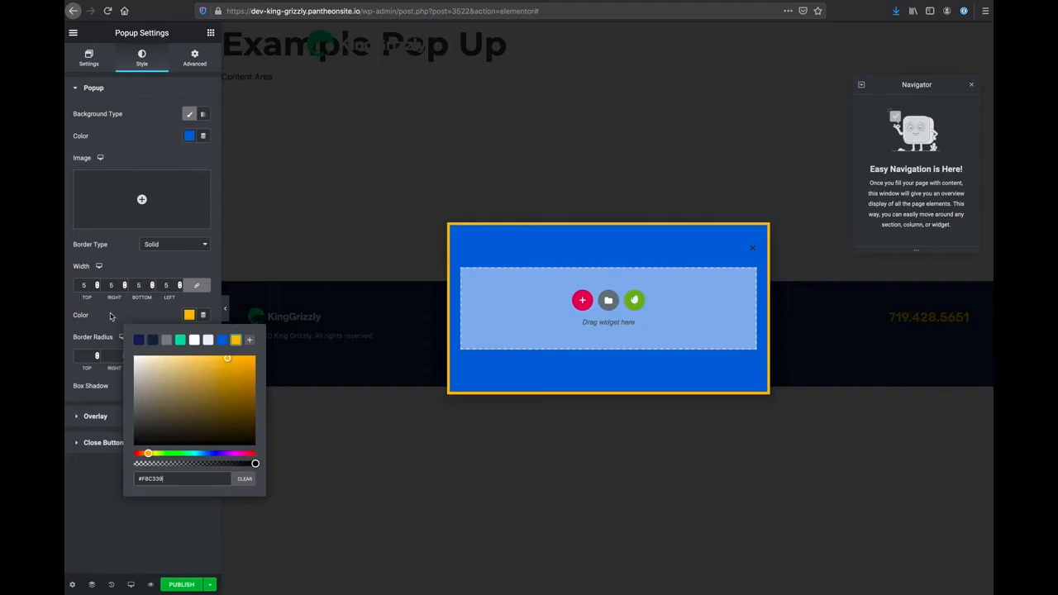
pyautogui.click(110, 313)
# Try the Double border type on the popup, and set the border type back to None.
pyautogui.click(172, 247)
pyautogui.click(173, 246)
pyautogui.click(174, 246)
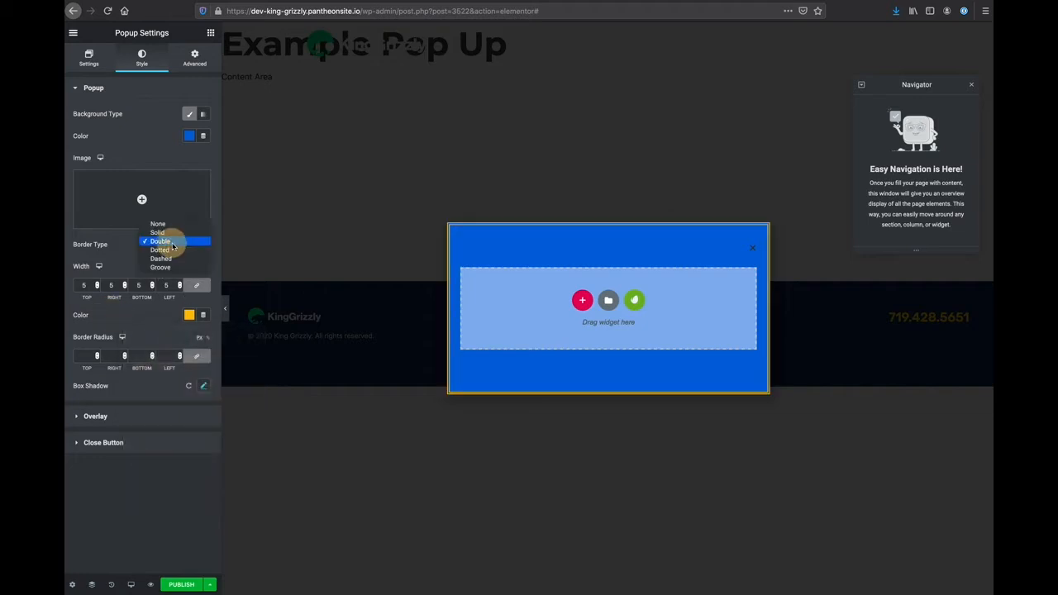
pyautogui.click(169, 224)
# Set the popup's background colour to white, #FFFFFF.
pyautogui.click(189, 137)
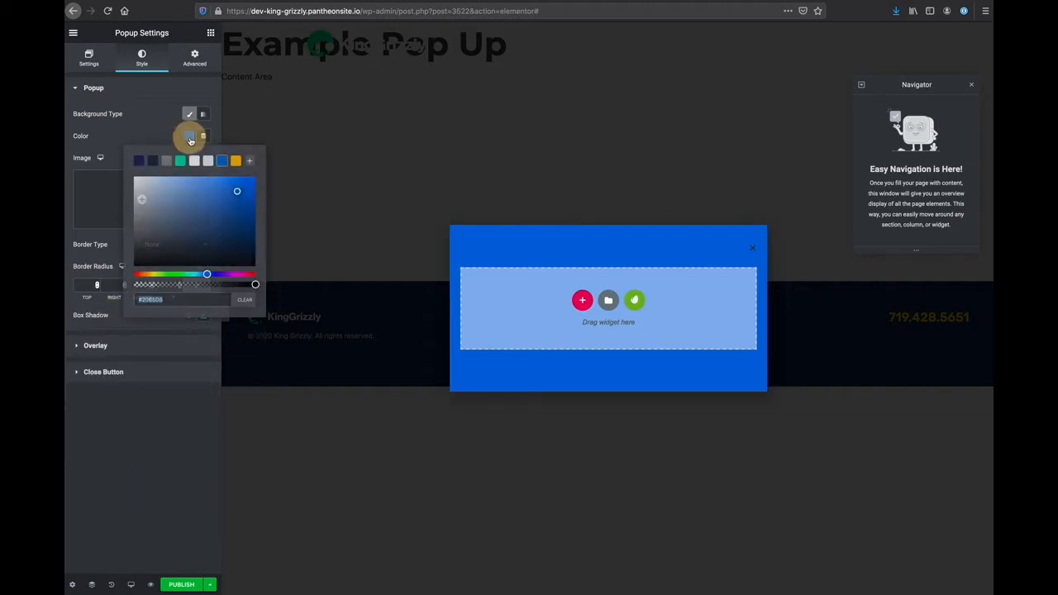
pyautogui.click(195, 161)
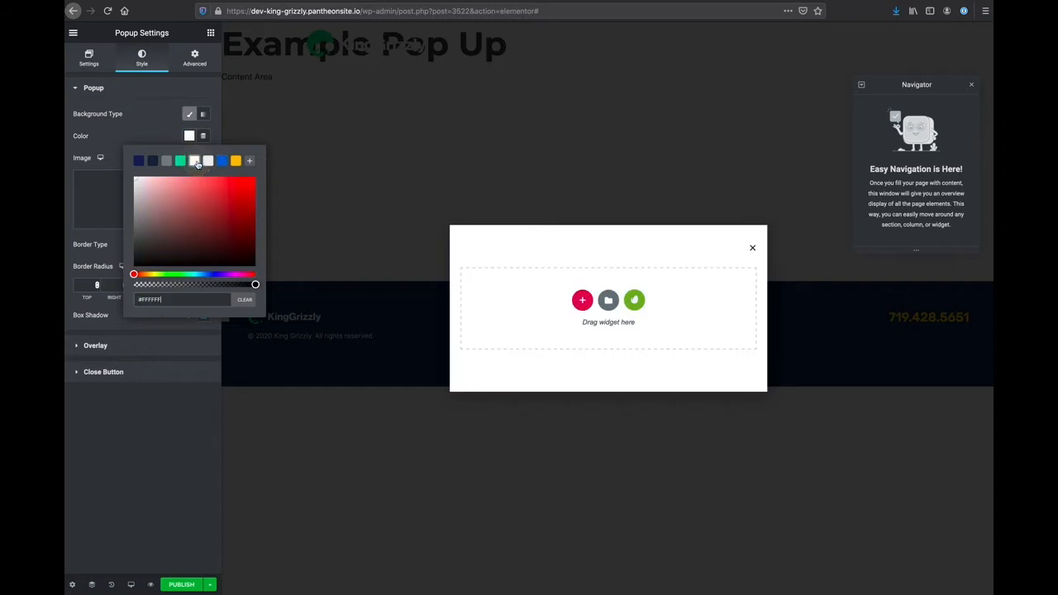
pyautogui.click(137, 128)
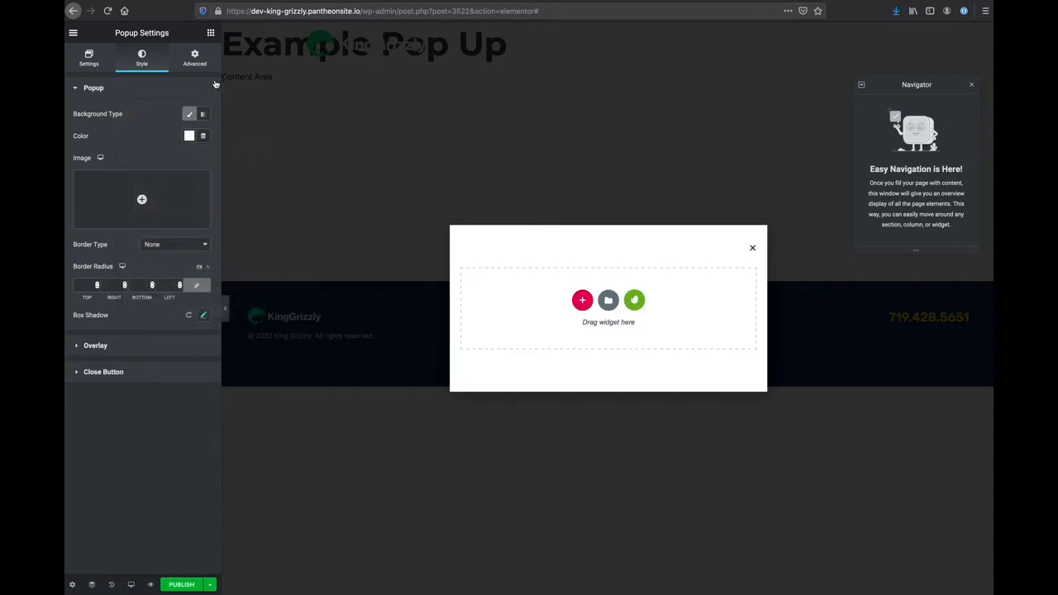
# Try green and blue as the popup's overlay colour, reduce the blue's opacity to 0.9, and clear the colour.
pyautogui.click(97, 347)
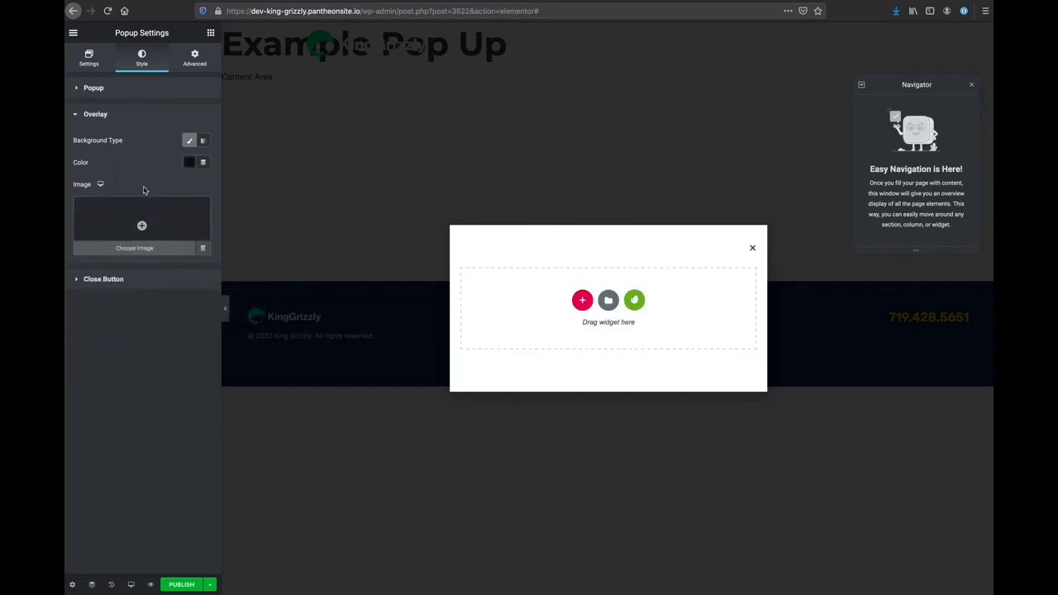
pyautogui.click(189, 163)
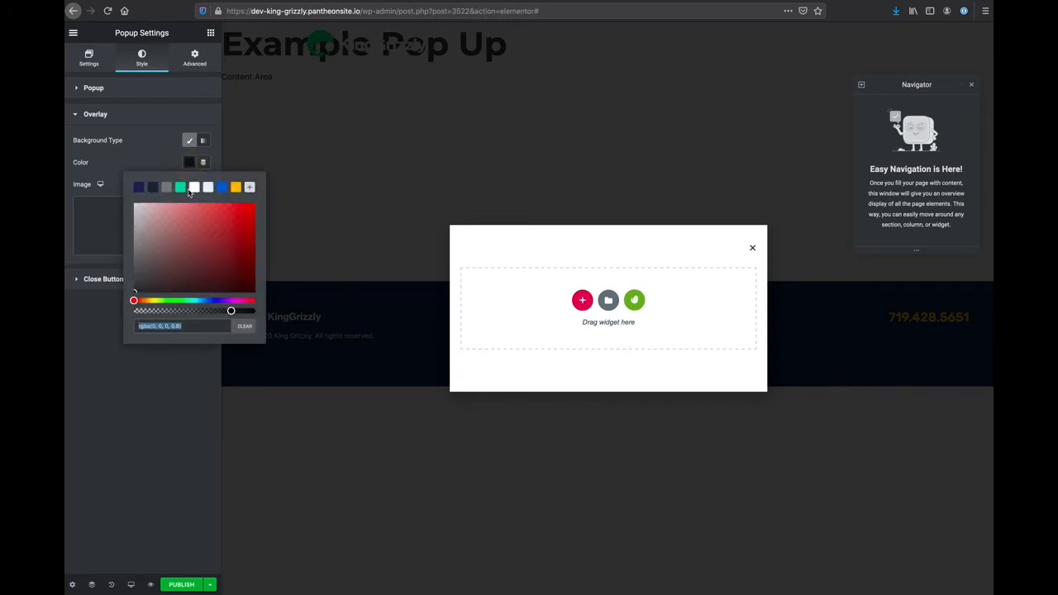
pyautogui.click(221, 188)
pyautogui.click(179, 189)
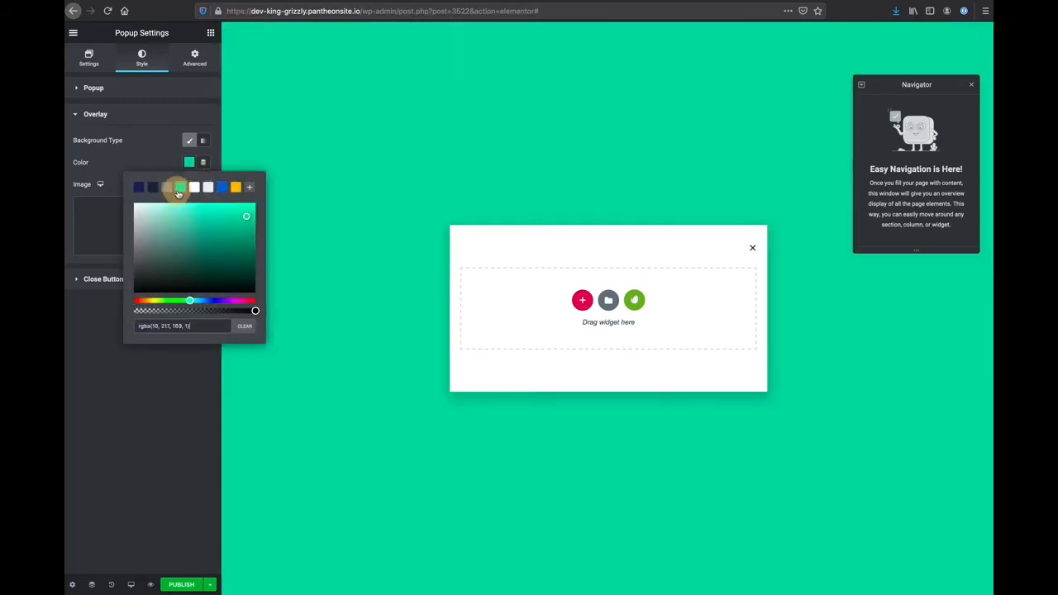
pyautogui.click(221, 187)
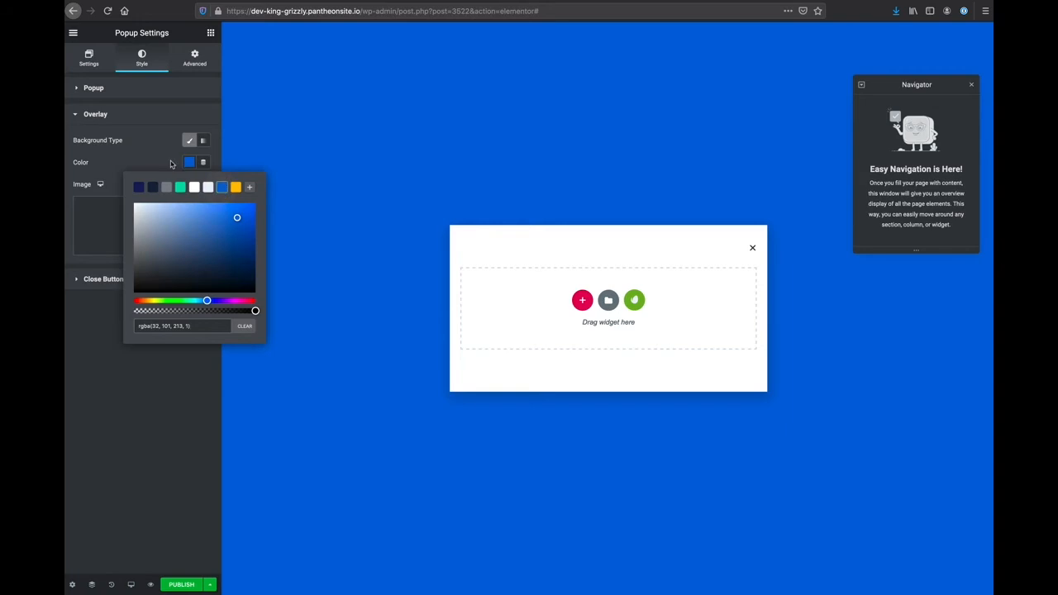
pyautogui.moveTo(254, 310)
pyautogui.mouseDown()
pyautogui.moveTo(229, 310)
pyautogui.moveTo(243, 310)
pyautogui.mouseUp()
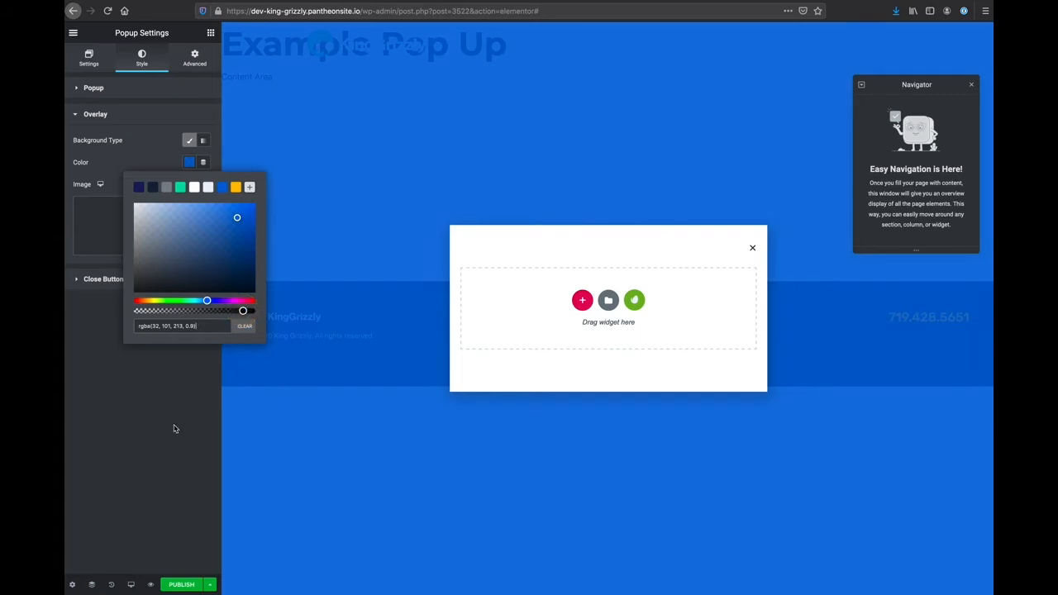
pyautogui.click(245, 326)
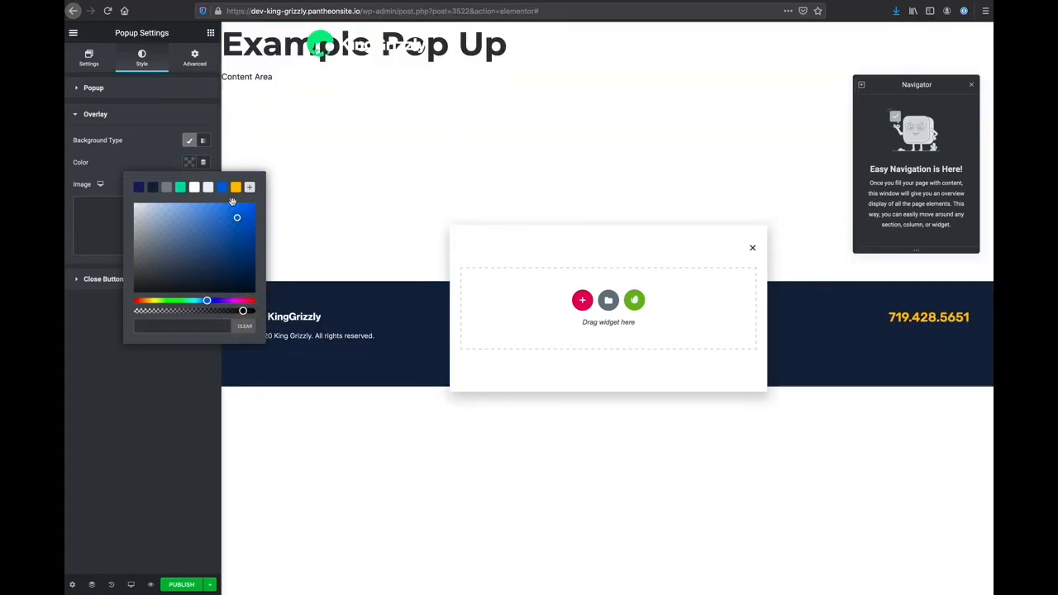
# Try dark navy for the overlay, and set its colour to blue, rgb(32, 101, 213), with an opacity of about 0.93.
pyautogui.click(152, 187)
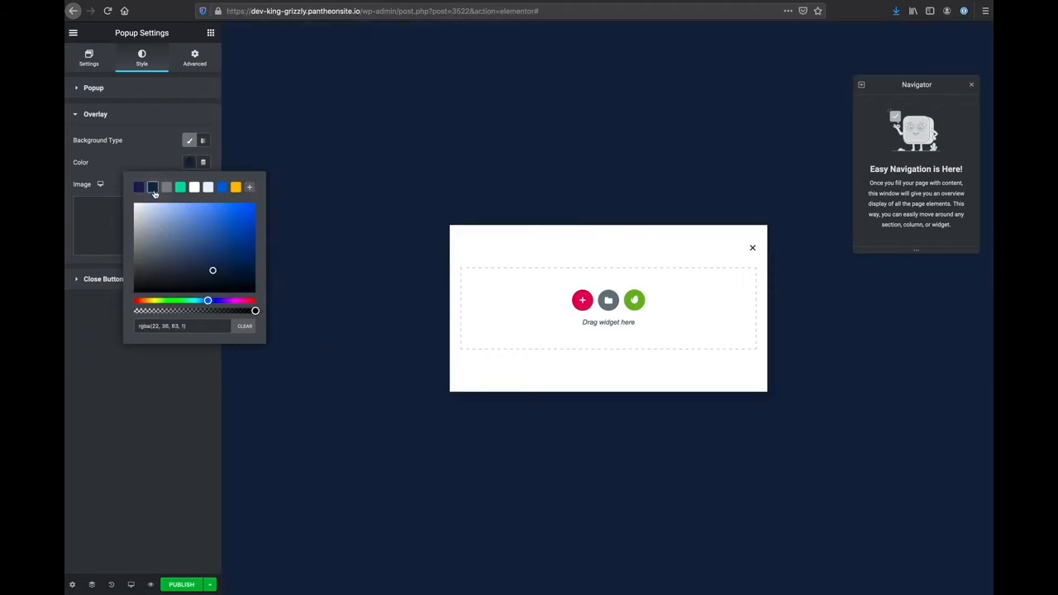
pyautogui.click(222, 186)
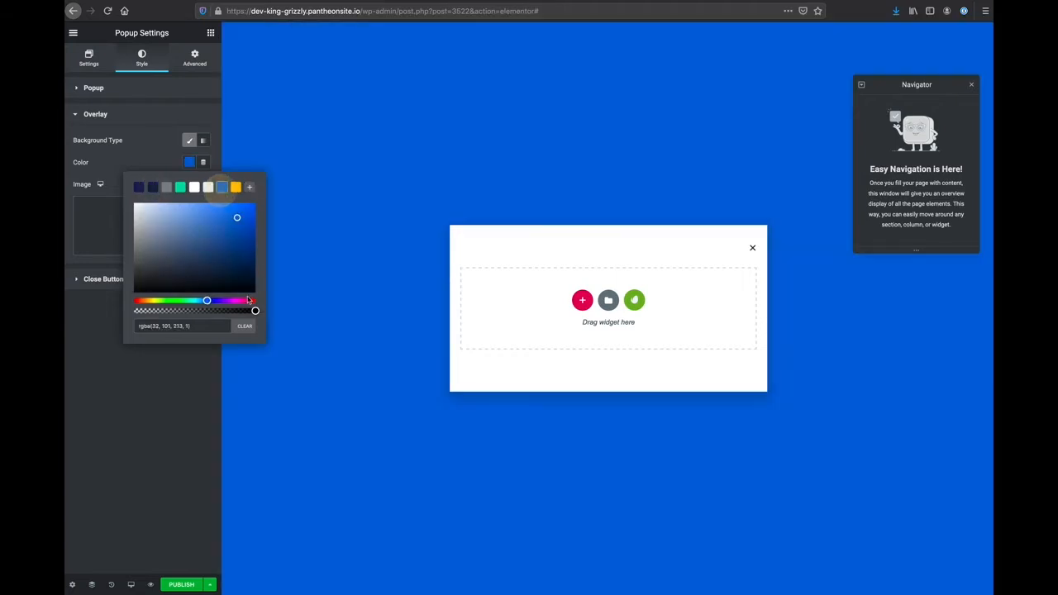
pyautogui.moveTo(255, 309); pyautogui.dragTo(245, 309)
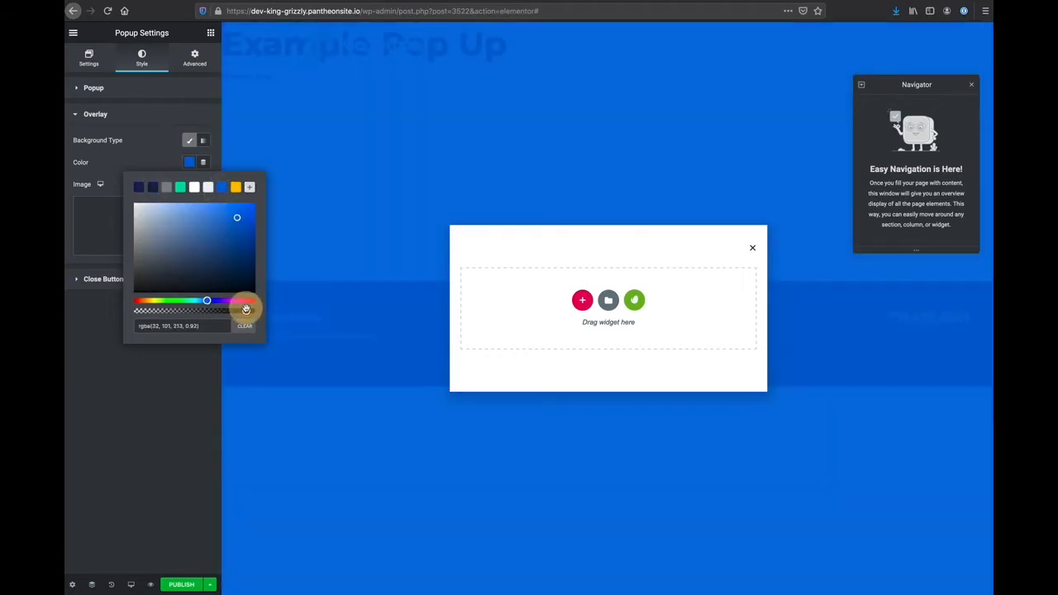
pyautogui.click(184, 434)
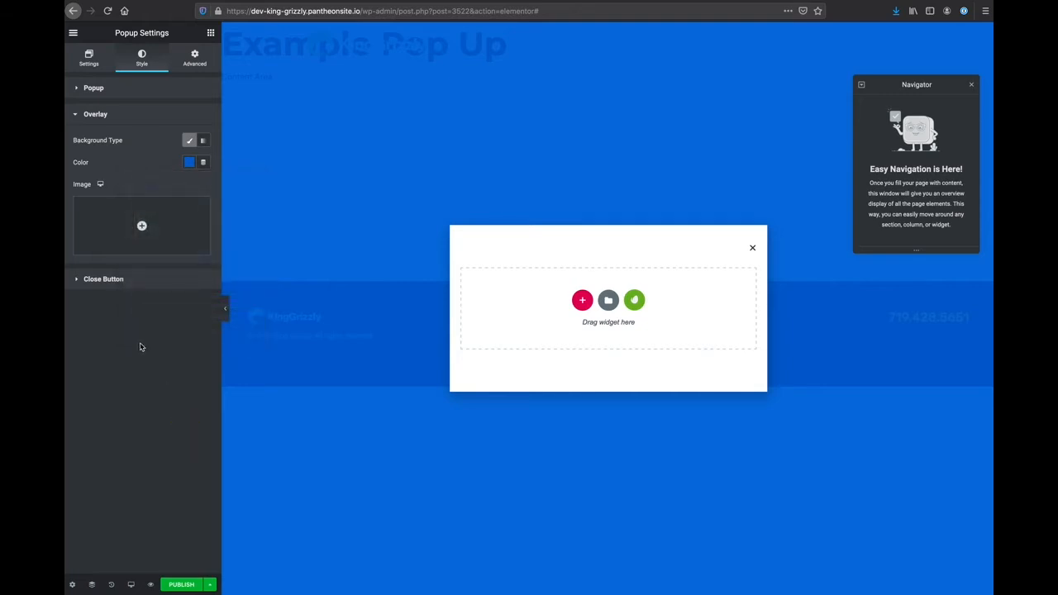
# Use blue-angular.svg from the media library as the popup's overlay image, and set its size to Cover.
pyautogui.moveTo(126, 245)
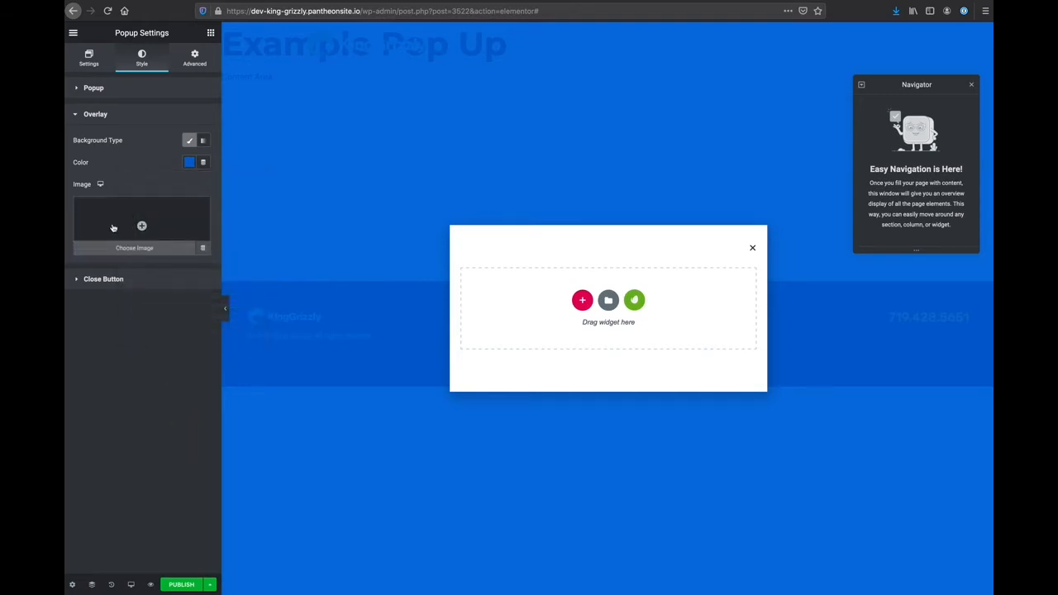
pyautogui.click(109, 214)
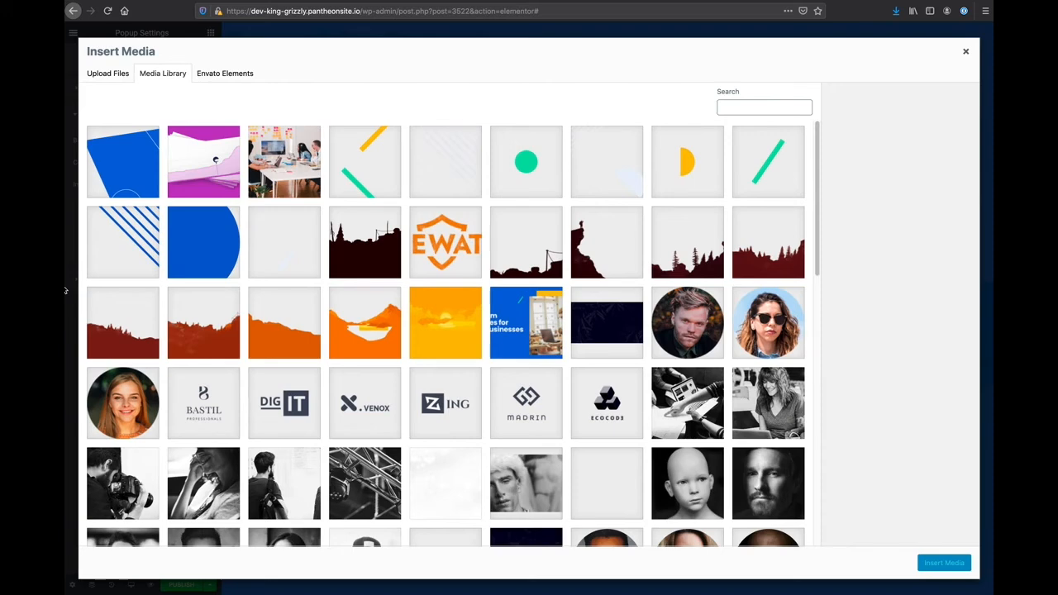
pyautogui.click(134, 160)
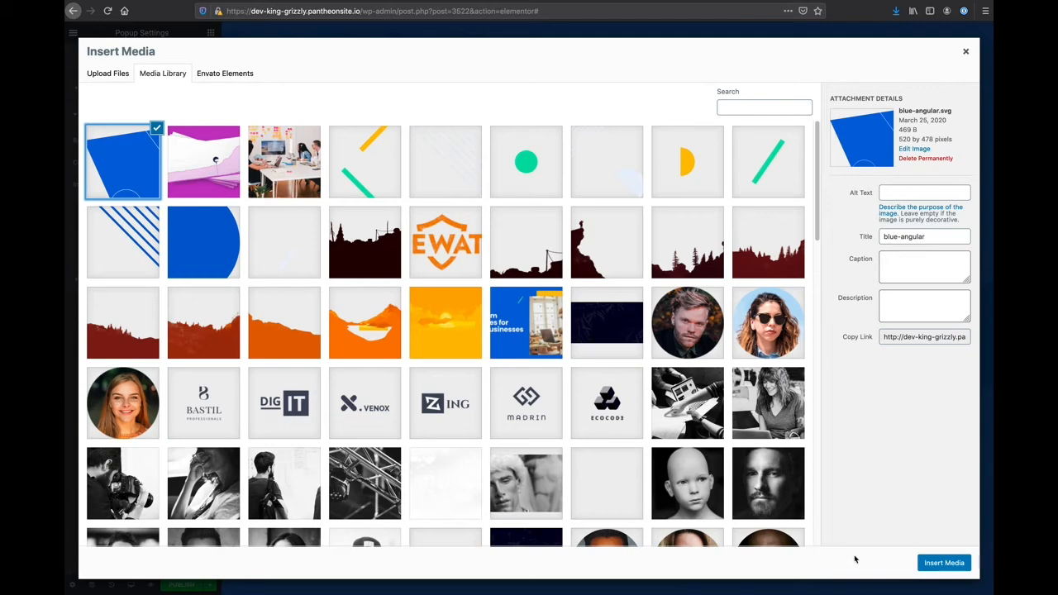
pyautogui.click(944, 562)
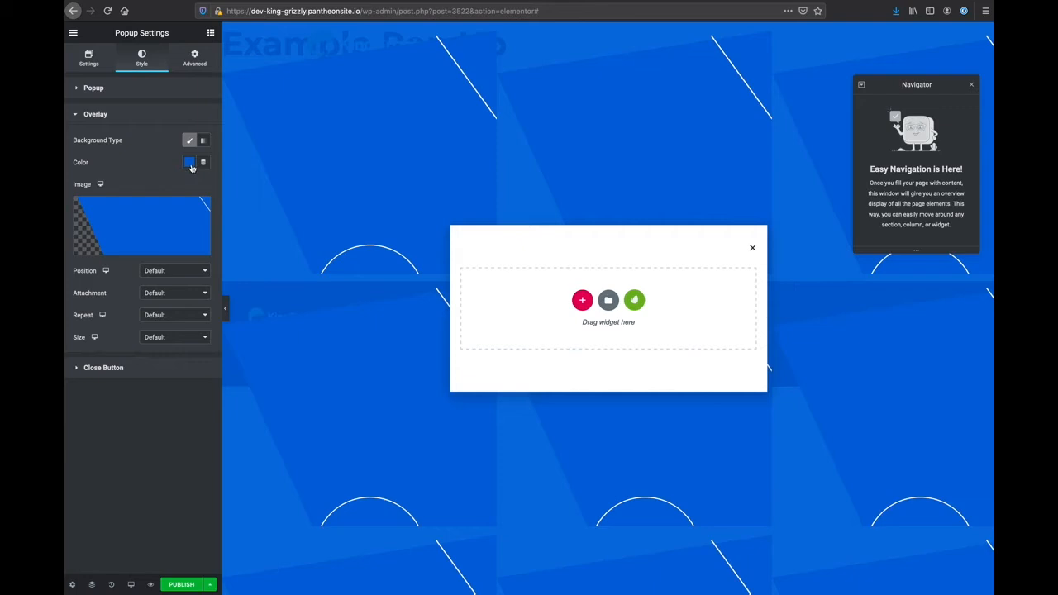
pyautogui.click(164, 336)
pyautogui.click(166, 351)
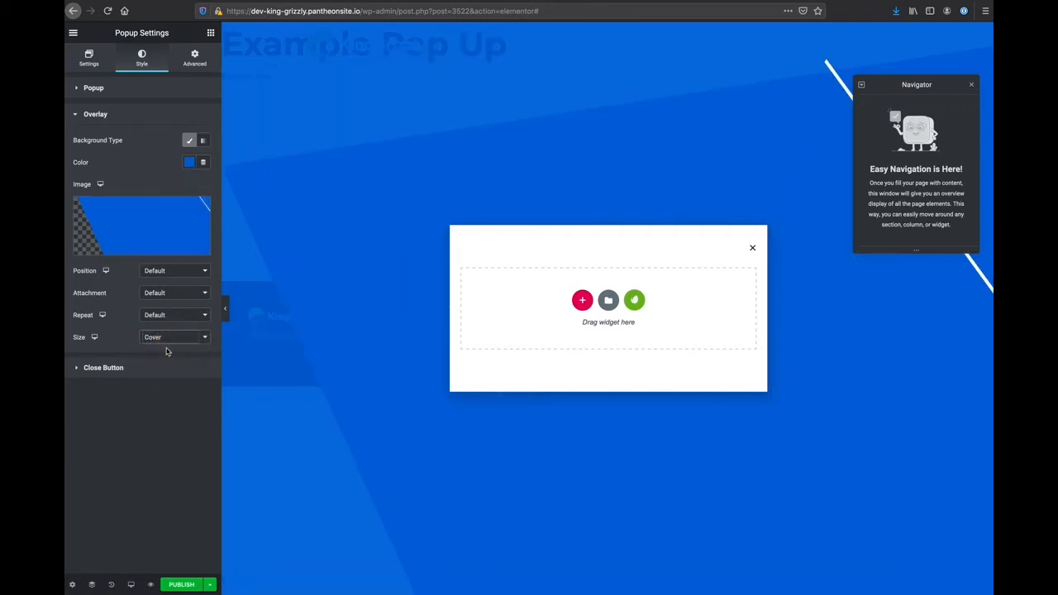
# Close the Navigator, and set the overlay colour to yellow with an opacity of about 0.91, rgba(248, 195, 57, 0.91).
pyautogui.click(971, 84)
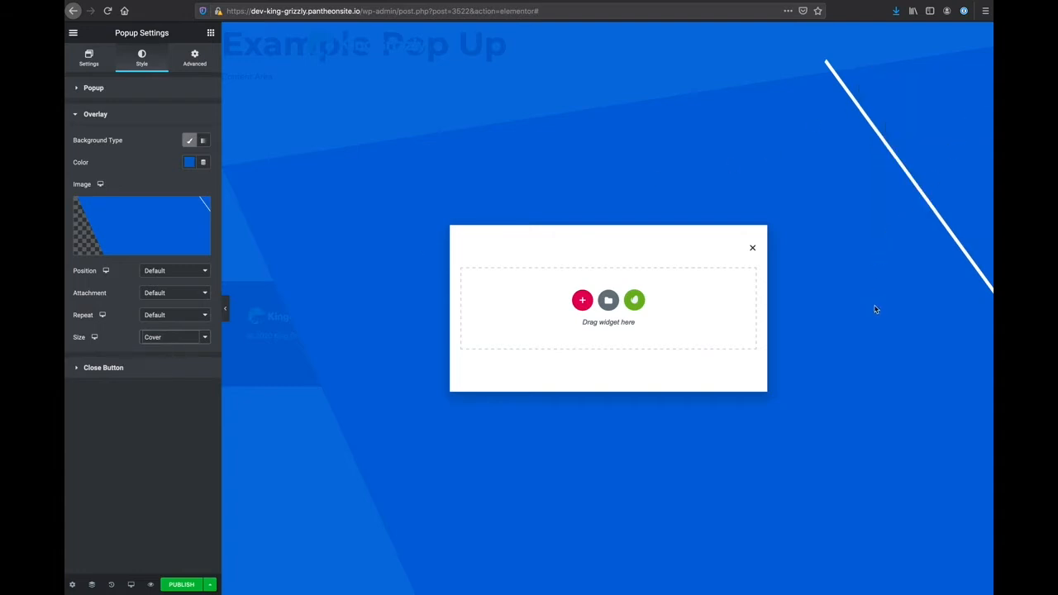
pyautogui.click(189, 162)
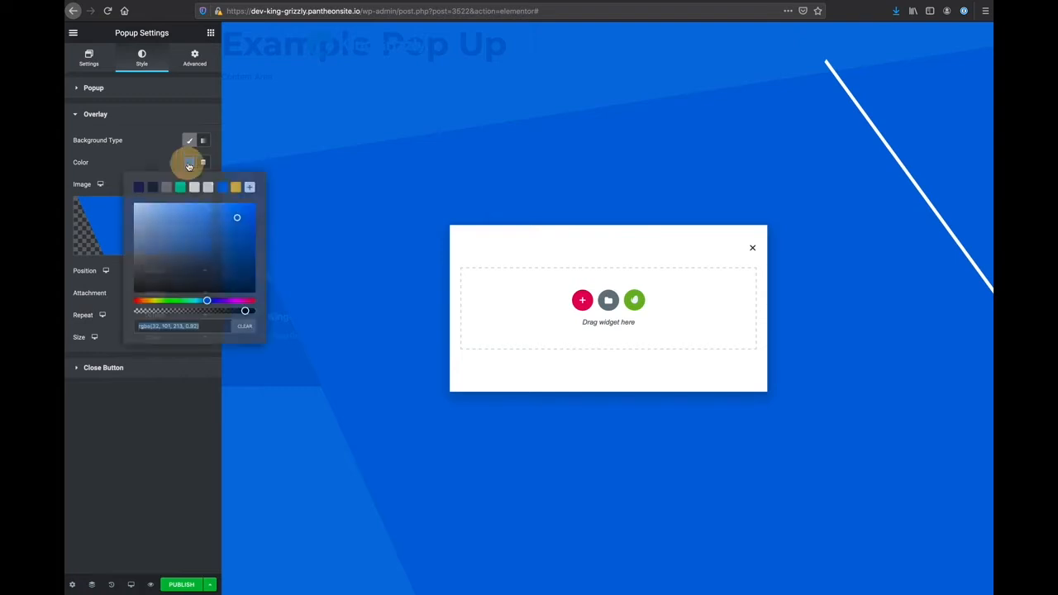
pyautogui.click(237, 187)
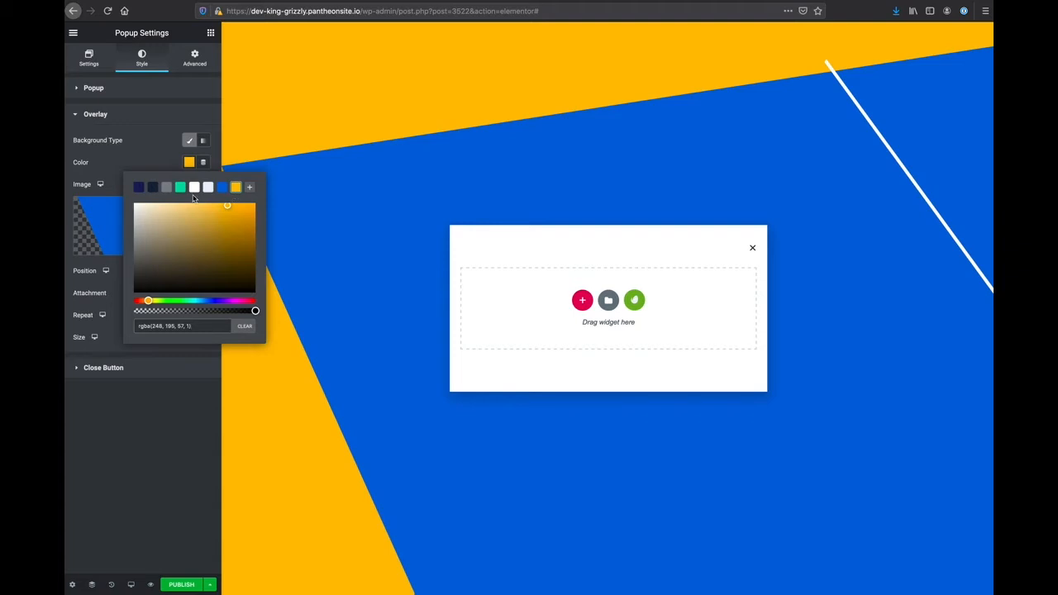
pyautogui.moveTo(255, 311); pyautogui.dragTo(244, 310)
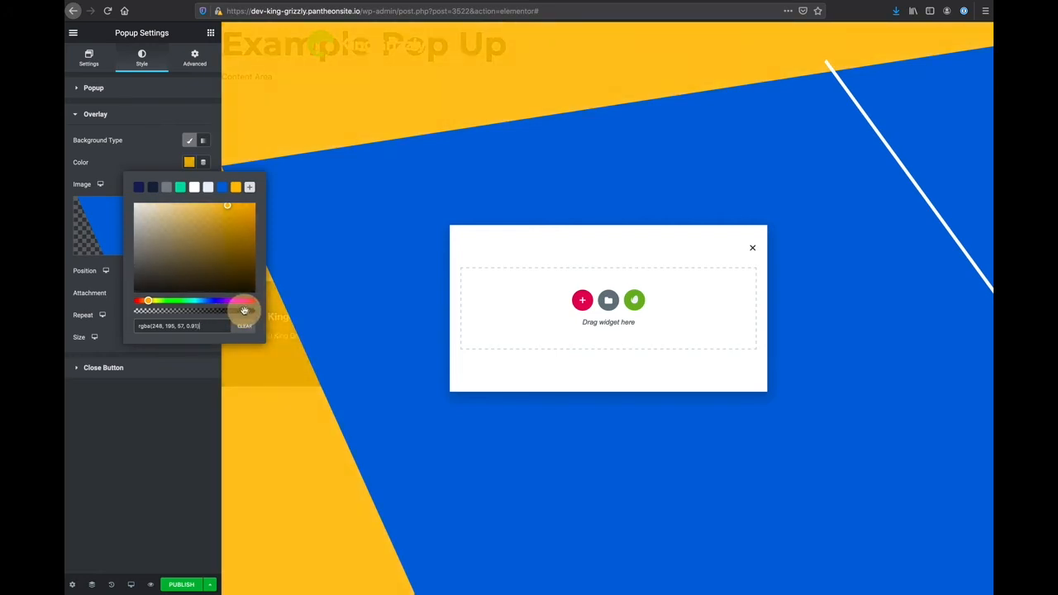
pyautogui.click(195, 459)
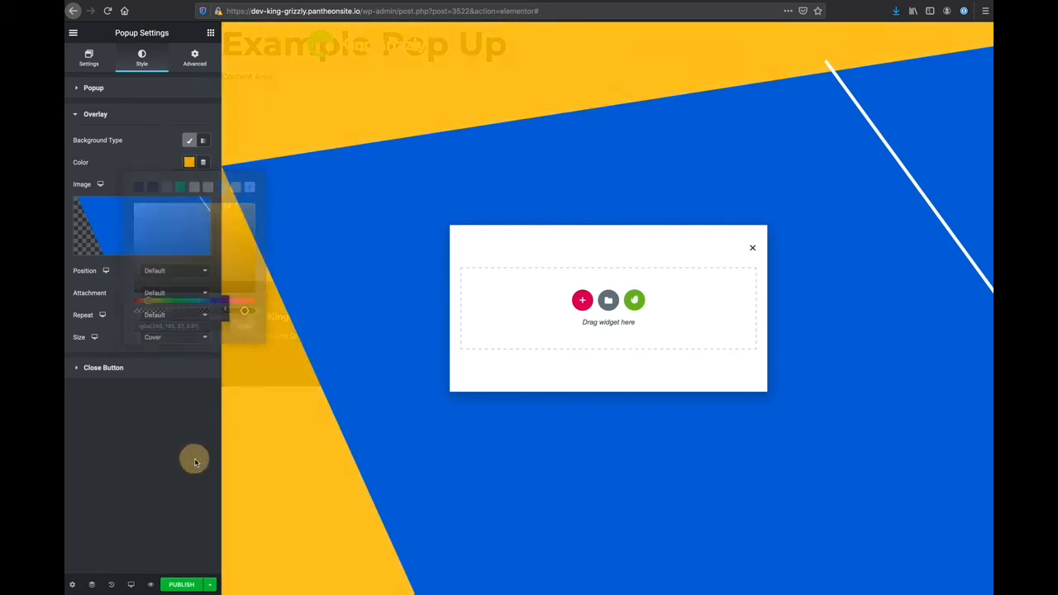
# Add a Heading widget to the empty popup and a Text Editor widget directly below it.
pyautogui.click(211, 33)
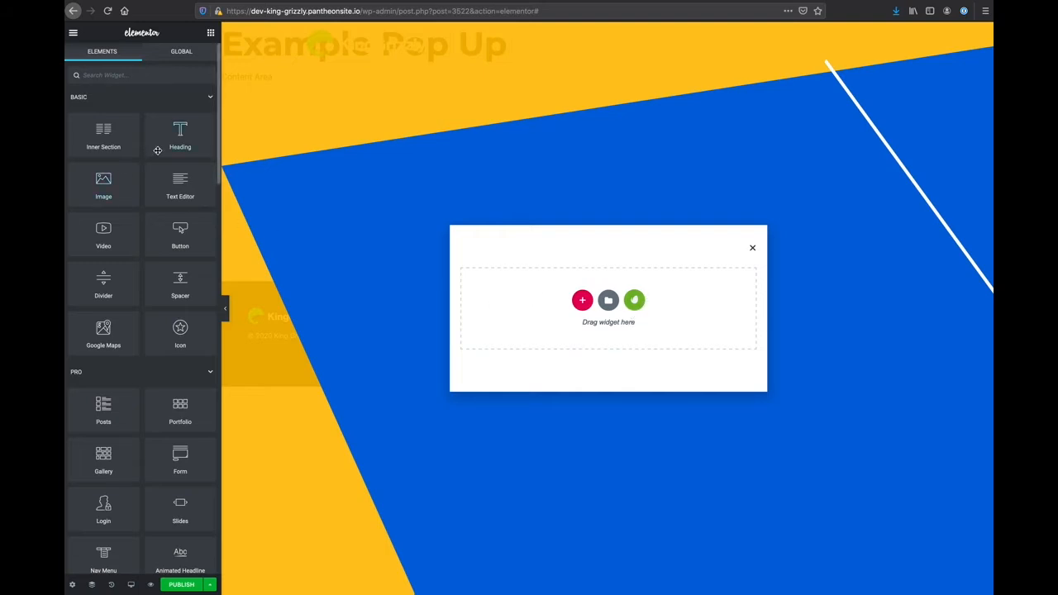
pyautogui.moveTo(170, 136); pyautogui.dragTo(619, 294)
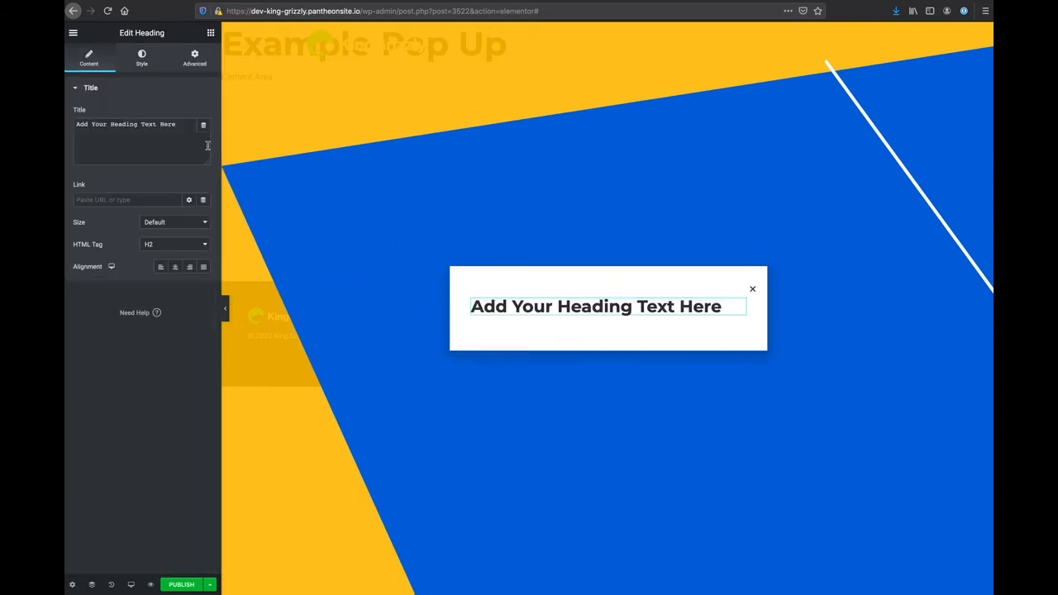
pyautogui.click(210, 33)
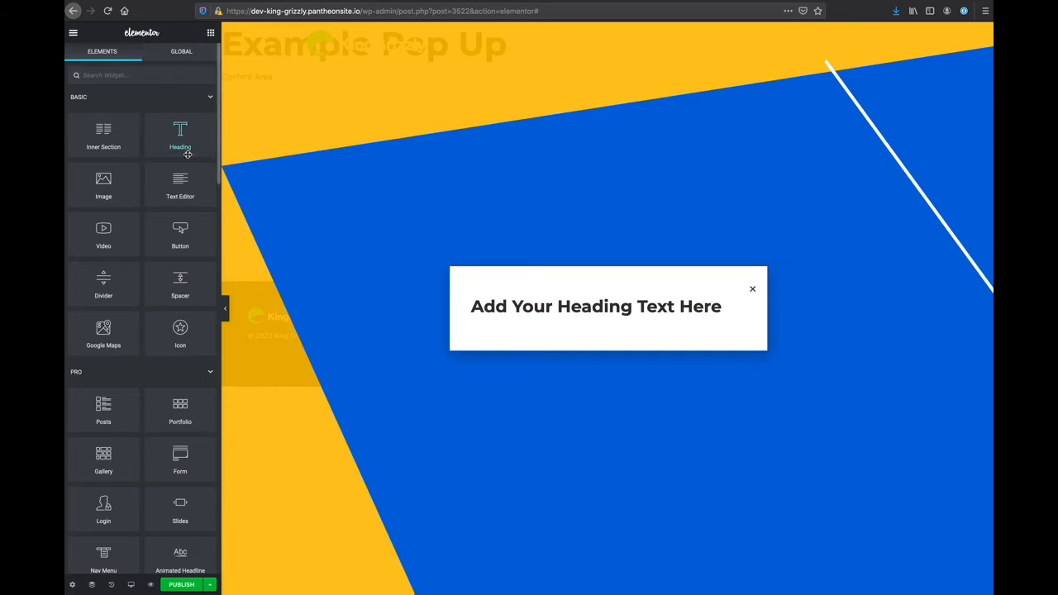
pyautogui.moveTo(185, 182); pyautogui.dragTo(519, 314)
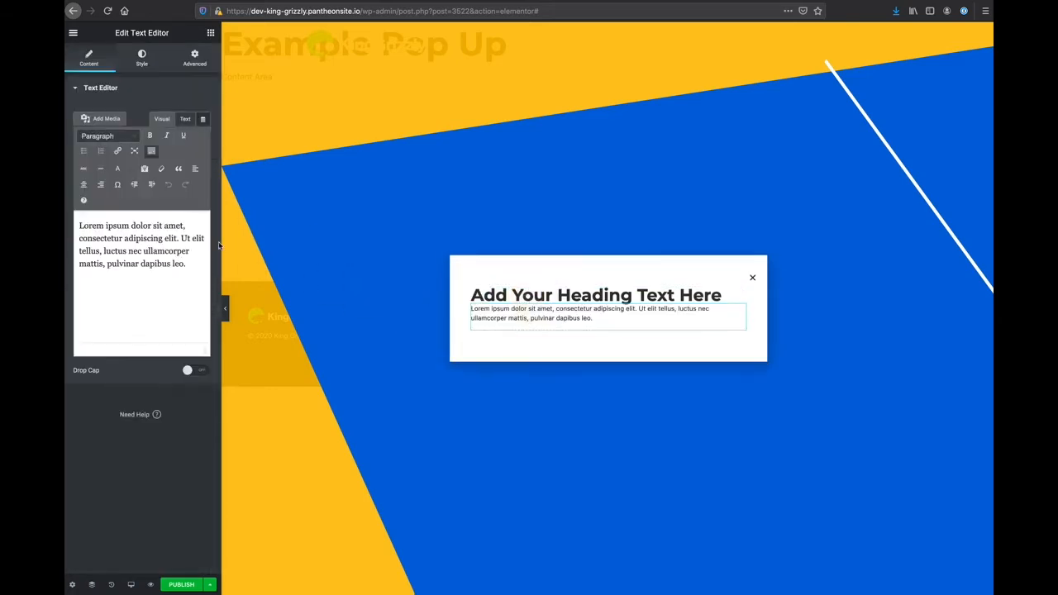
# Find the Button widget by searching for "button" and add it below the popup's paragraph text.
pyautogui.click(210, 33)
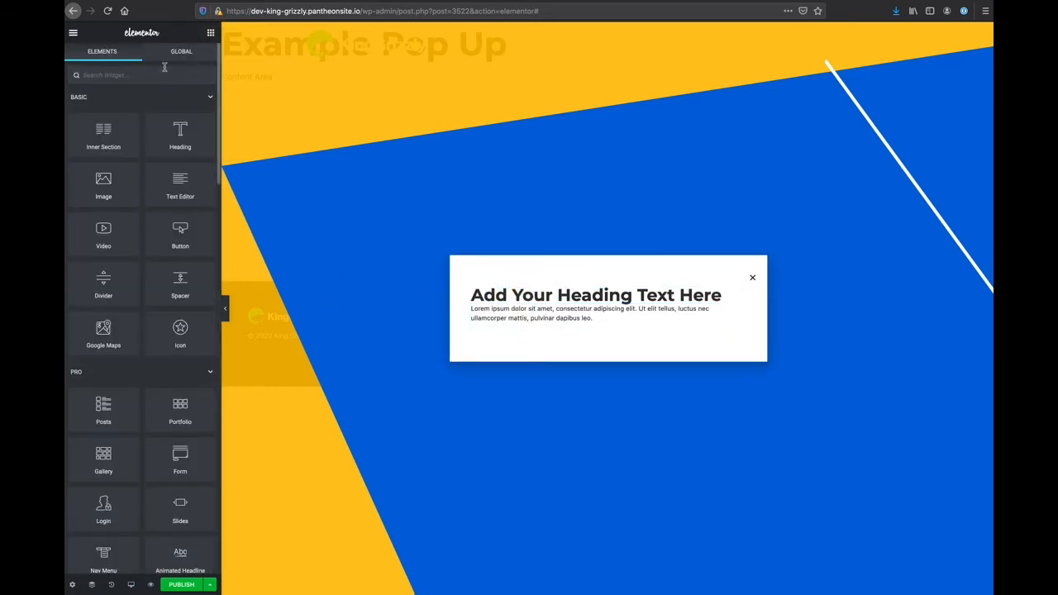
pyautogui.click(164, 67)
pyautogui.write('button')
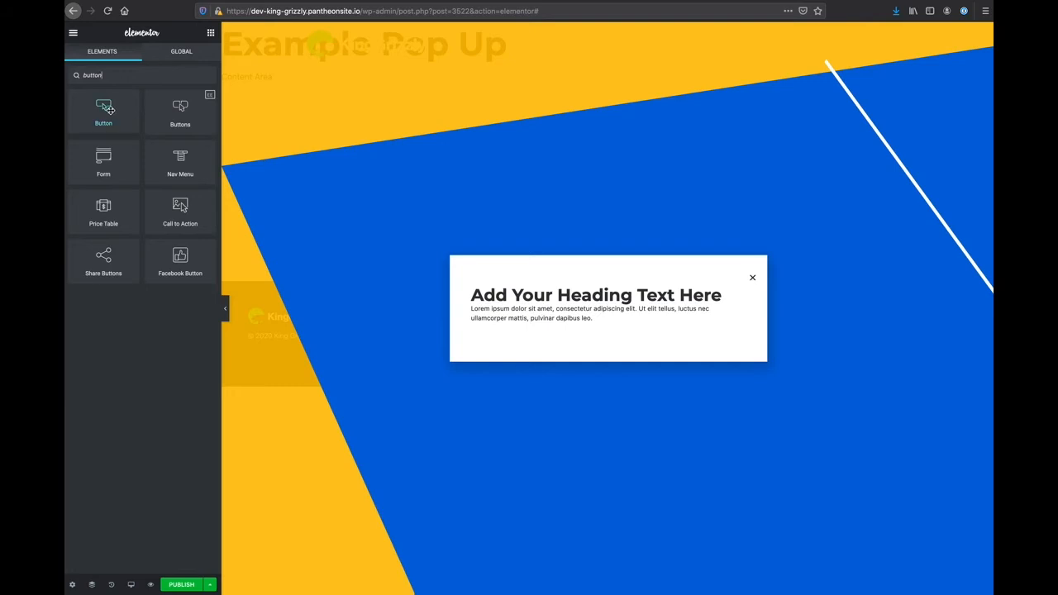
pyautogui.moveTo(103, 112); pyautogui.dragTo(531, 328)
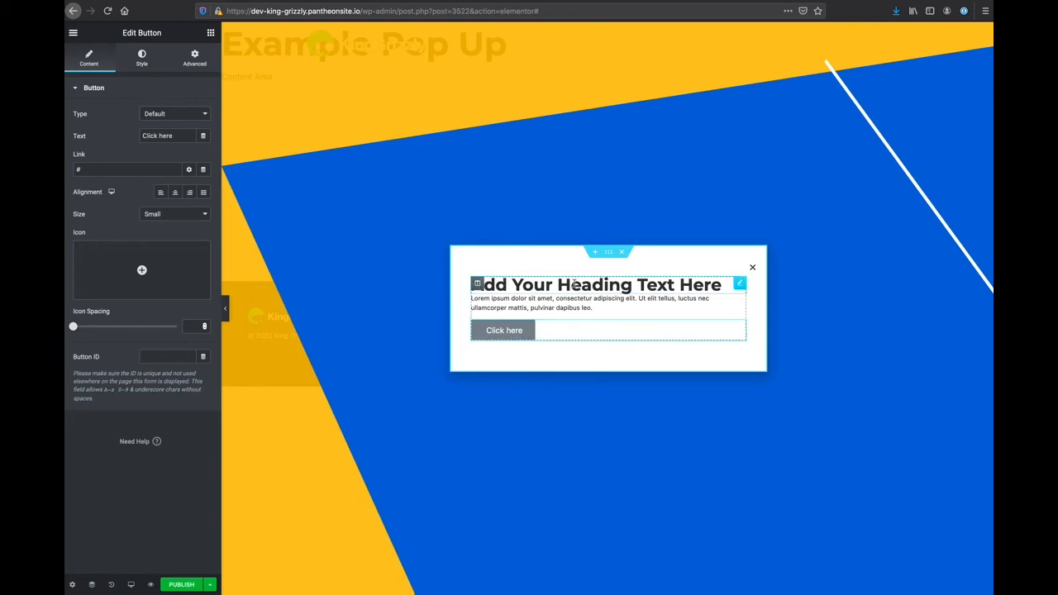
# Add a two-column Inner Section above the heading, and place an Image widget in its left column.
pyautogui.click(211, 32)
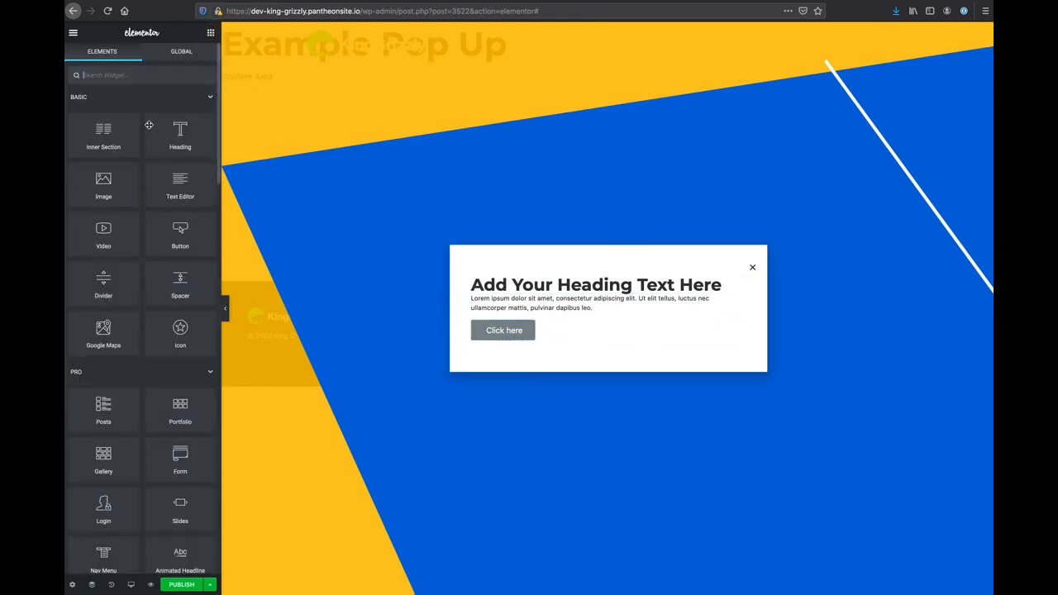
pyautogui.moveTo(115, 135); pyautogui.dragTo(501, 284)
pyautogui.moveTo(525, 278); pyautogui.dragTo(522, 271)
pyautogui.click(208, 31)
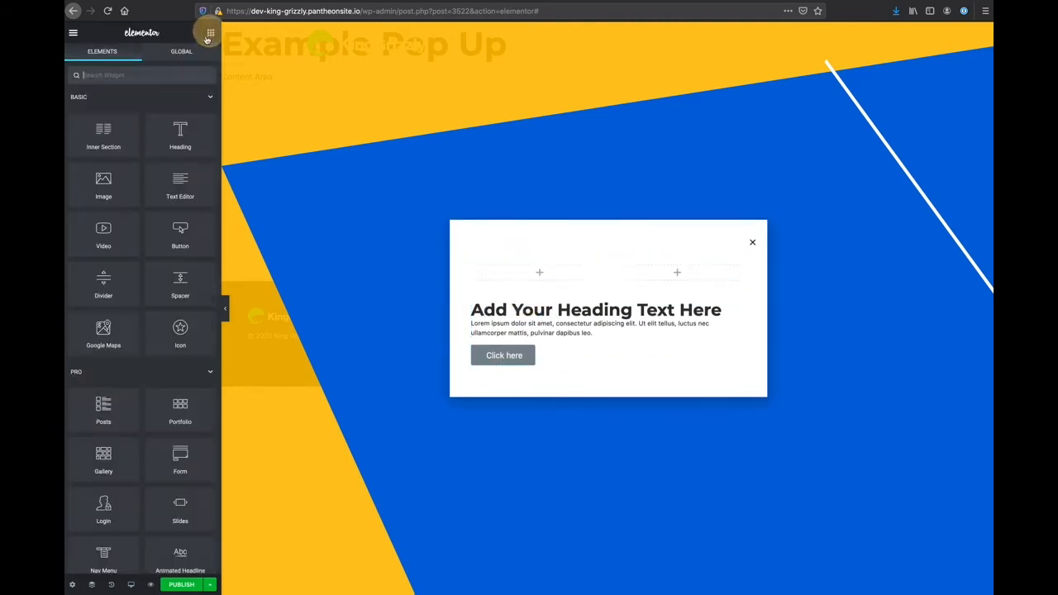
pyautogui.write('image')
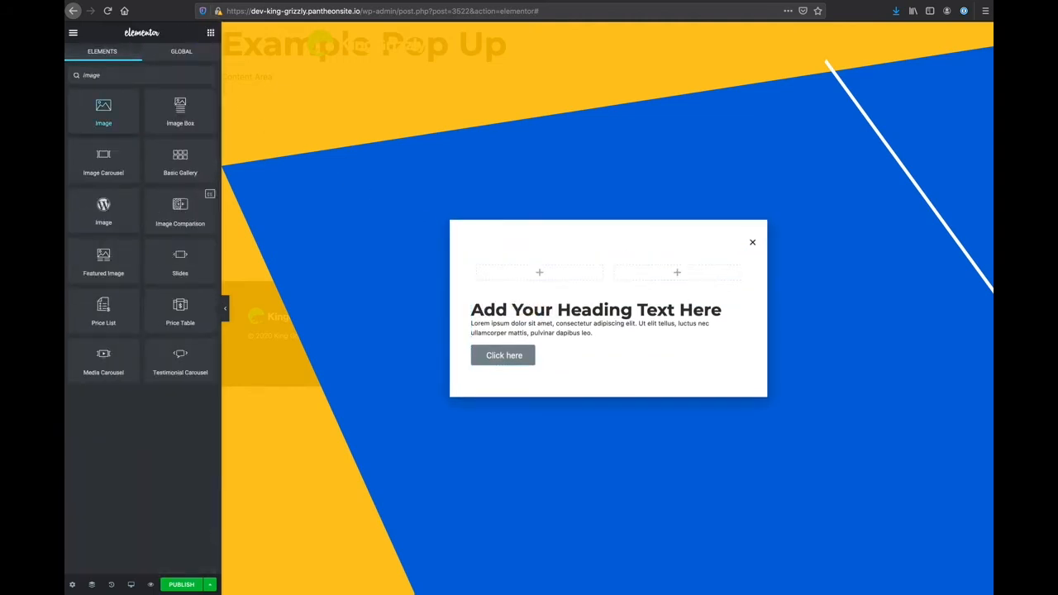
pyautogui.moveTo(124, 119); pyautogui.dragTo(533, 269)
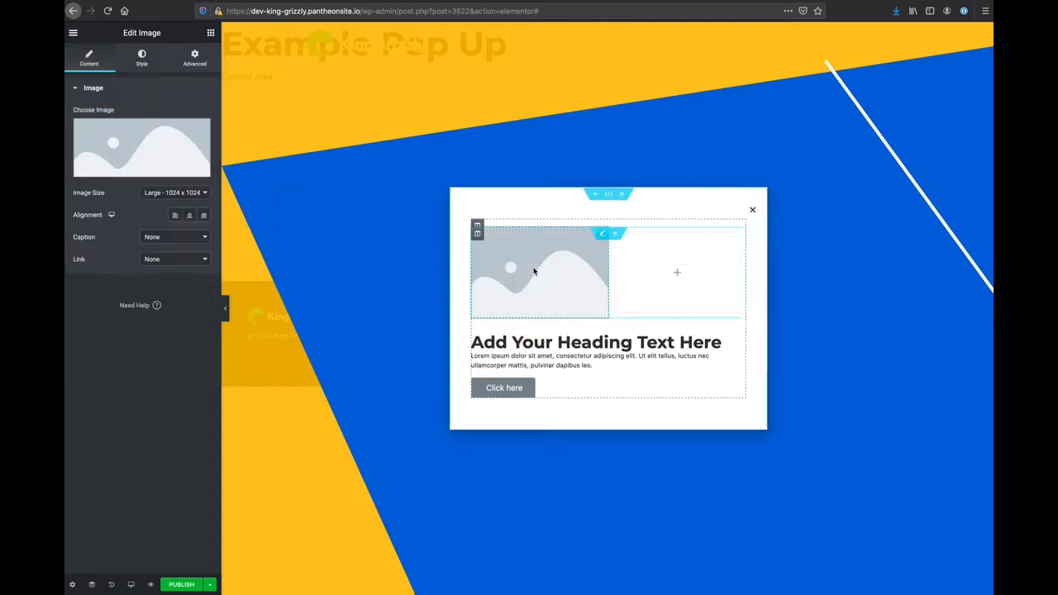
# Set the width of the inner section's image column to 30%.
pyautogui.click(478, 234)
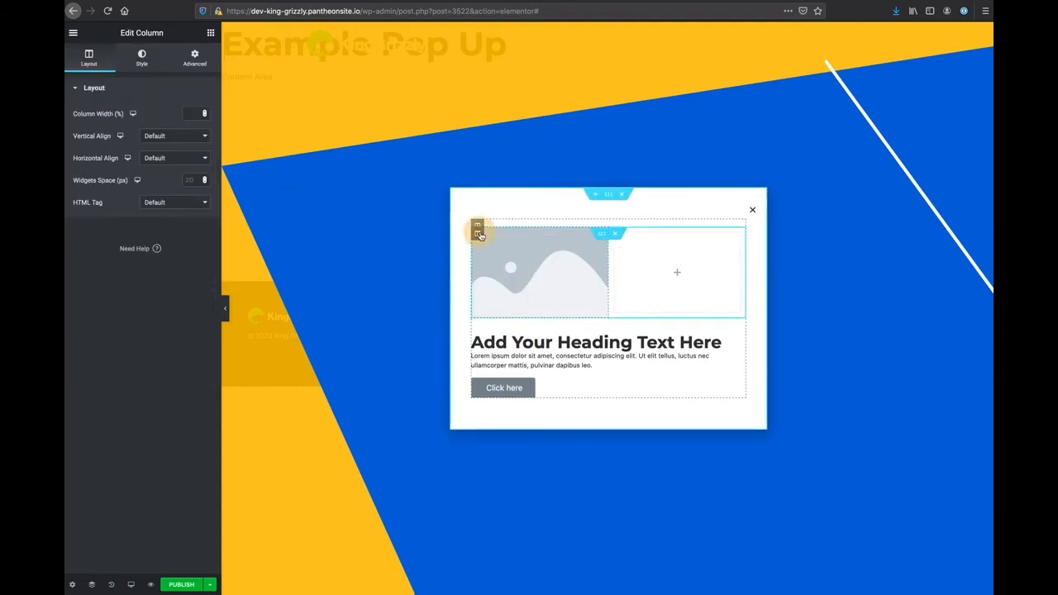
pyautogui.click(196, 114)
pyautogui.write('30')
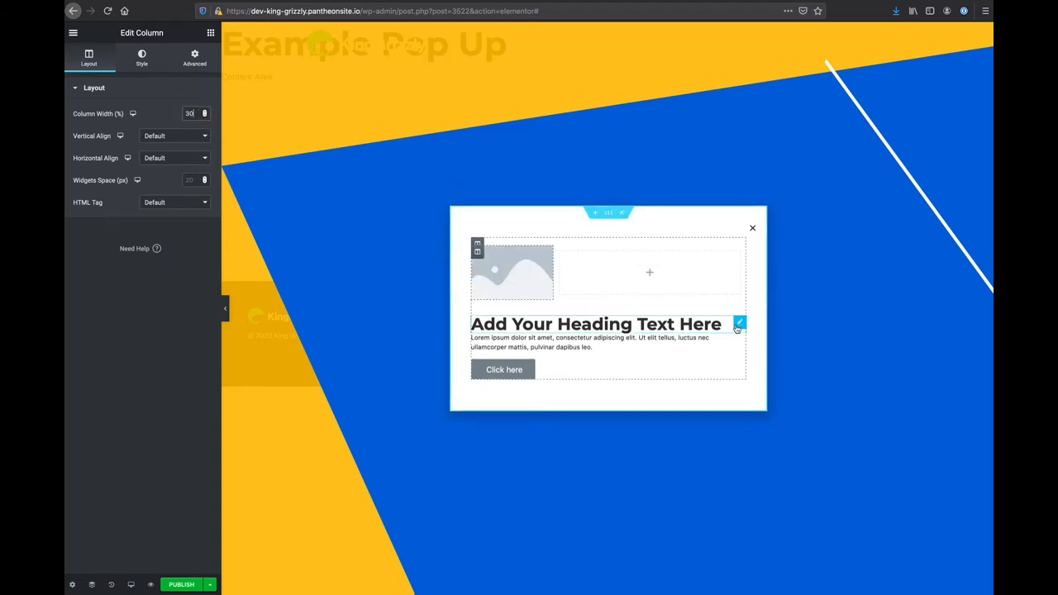
# Move the heading, paragraph text and button into the inner section's empty right column, stacked in that order.
pyautogui.moveTo(738, 327); pyautogui.dragTo(644, 281)
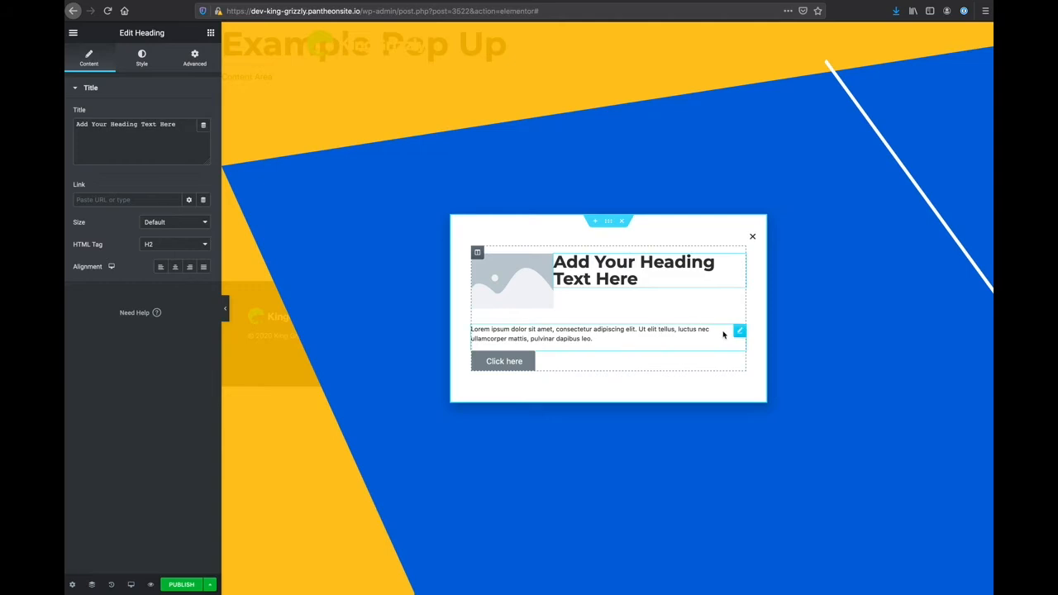
pyautogui.moveTo(739, 333); pyautogui.dragTo(636, 304)
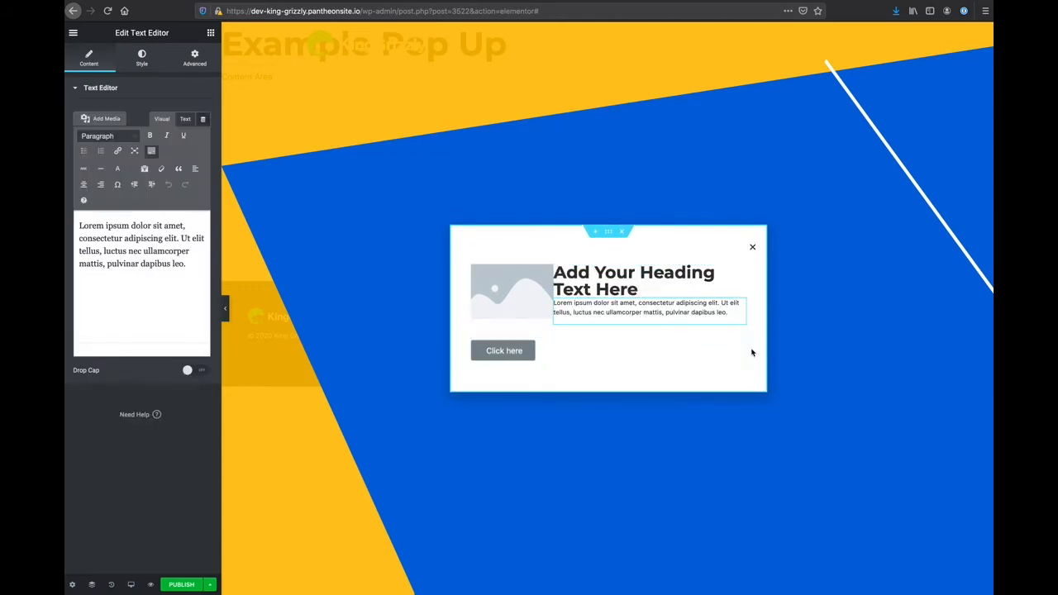
pyautogui.moveTo(738, 348); pyautogui.dragTo(643, 324)
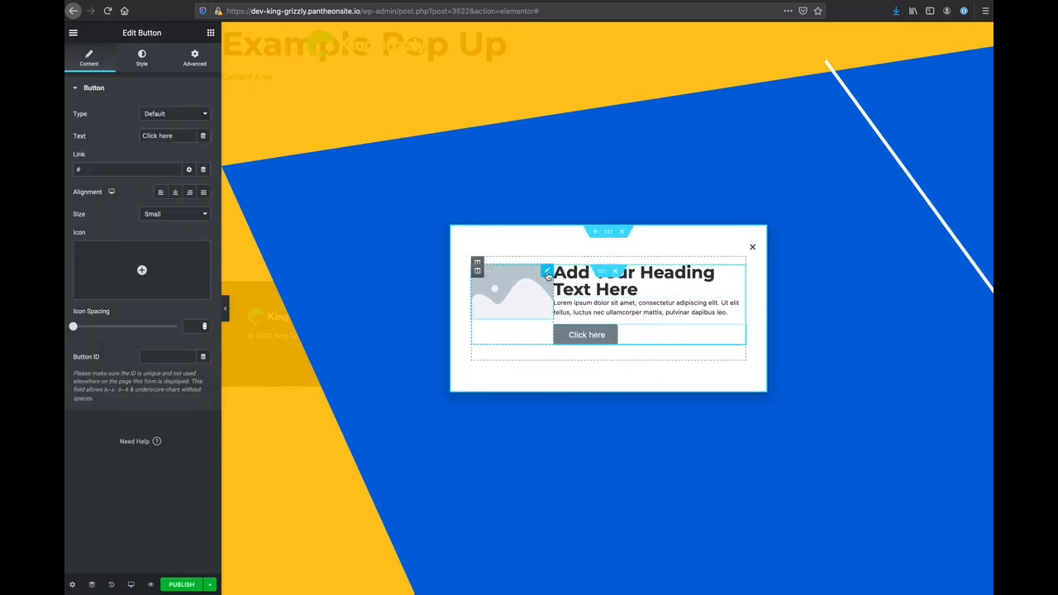
# Unlink the padding values of the column holding the heading, text and button, and set its left padding to 30 px.
pyautogui.click(559, 272)
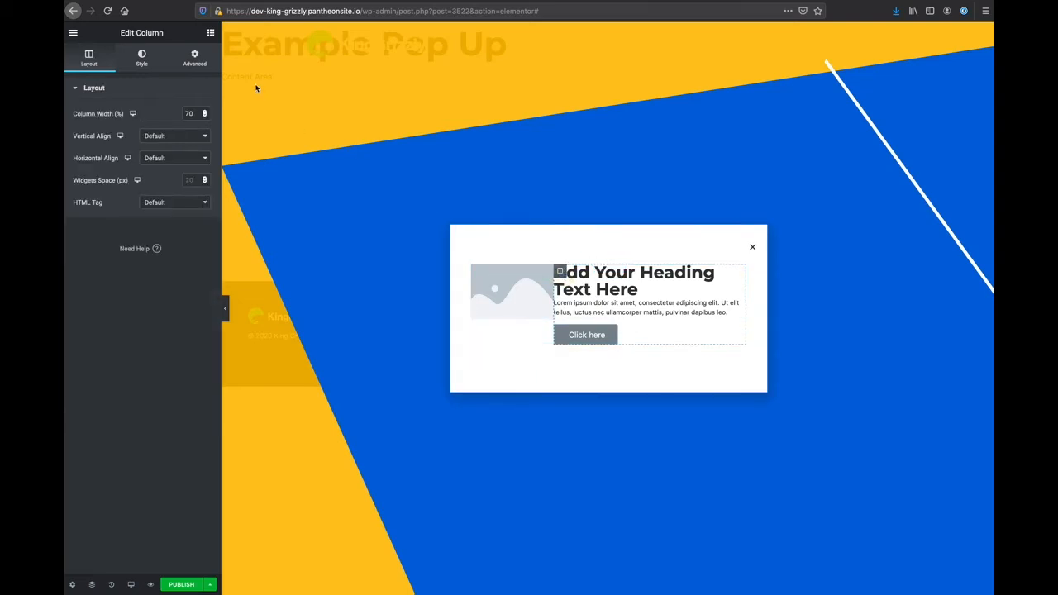
pyautogui.click(196, 66)
pyautogui.click(195, 181)
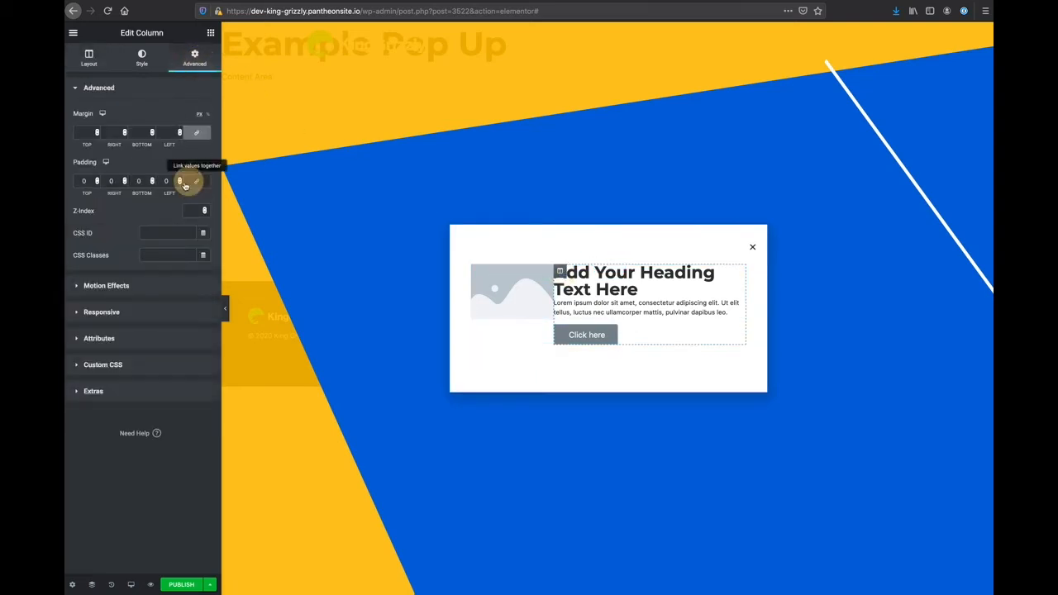
pyautogui.click(163, 181)
pyautogui.write('30')
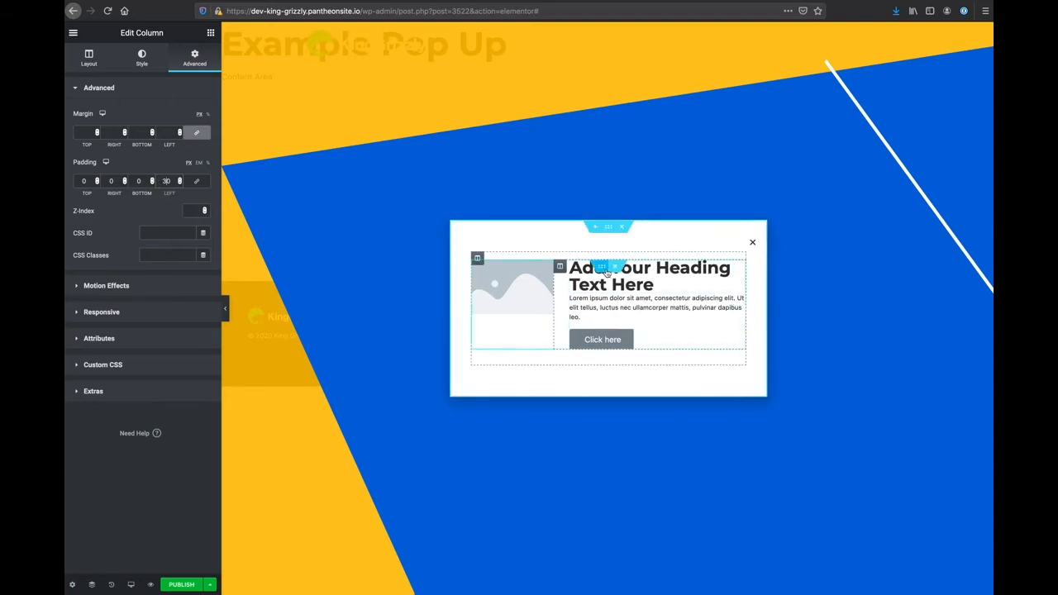
# Unlink the inner section's margin and padding values so that its top and bottom margins and all paddings are 0.
pyautogui.click(609, 266)
pyautogui.click(195, 56)
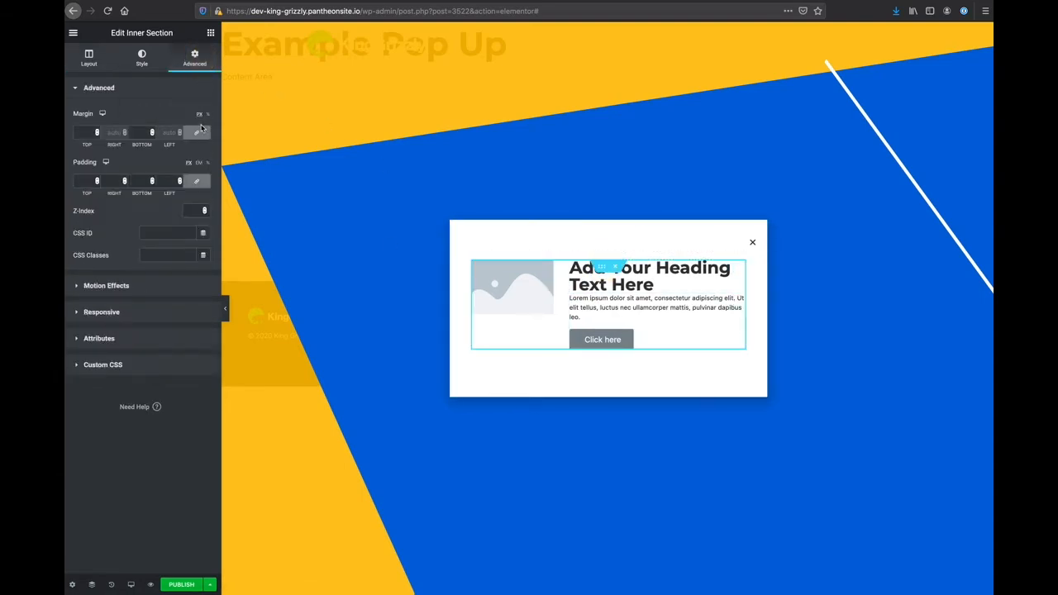
pyautogui.click(197, 132)
pyautogui.click(201, 182)
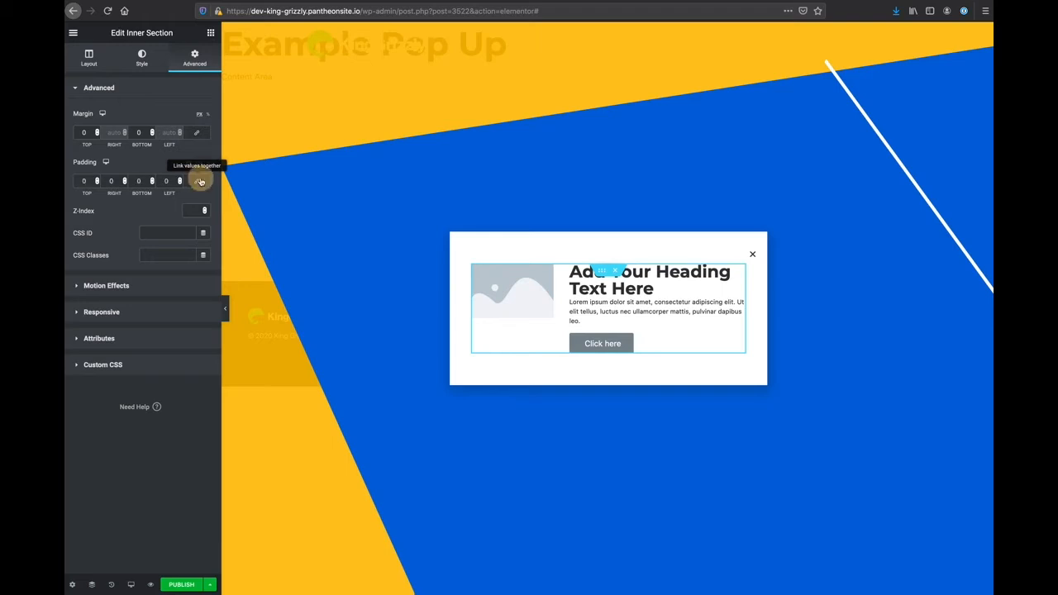
# Set the normal background colour of the "Click here" button to blue, #2065D5.
pyautogui.click(648, 341)
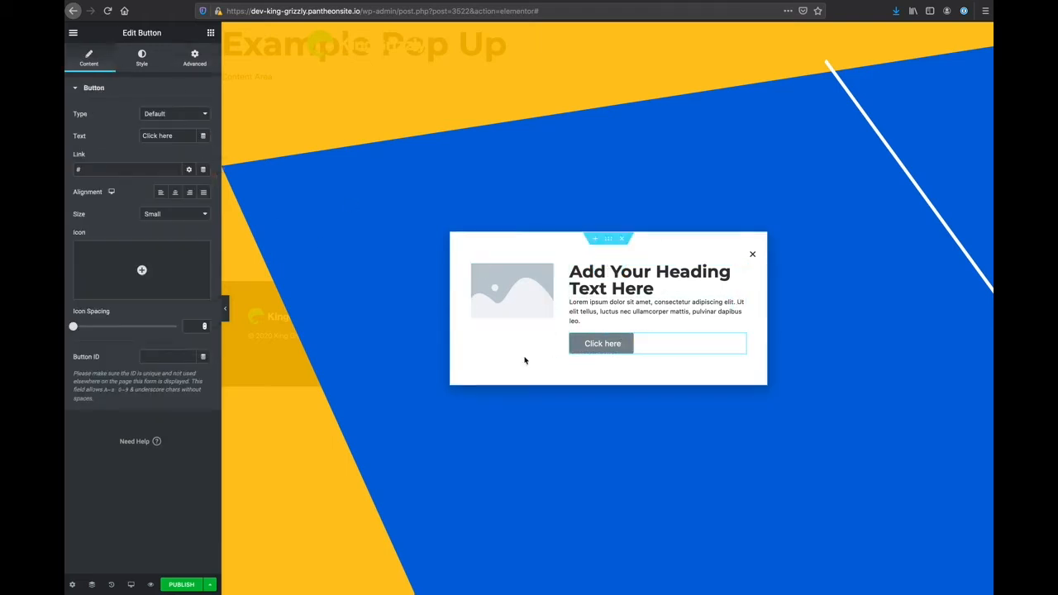
pyautogui.click(162, 65)
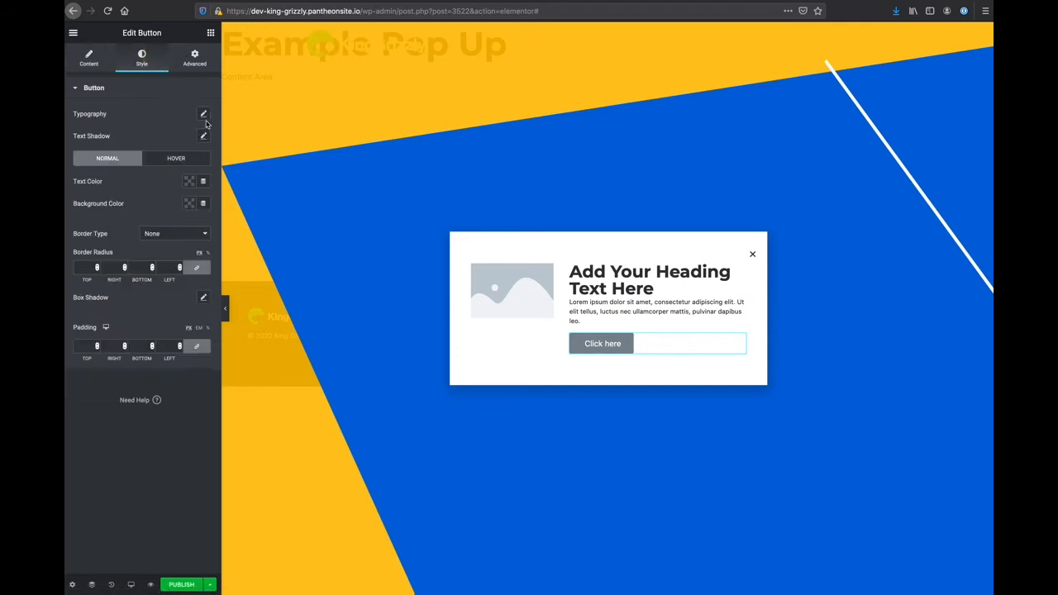
pyautogui.click(190, 204)
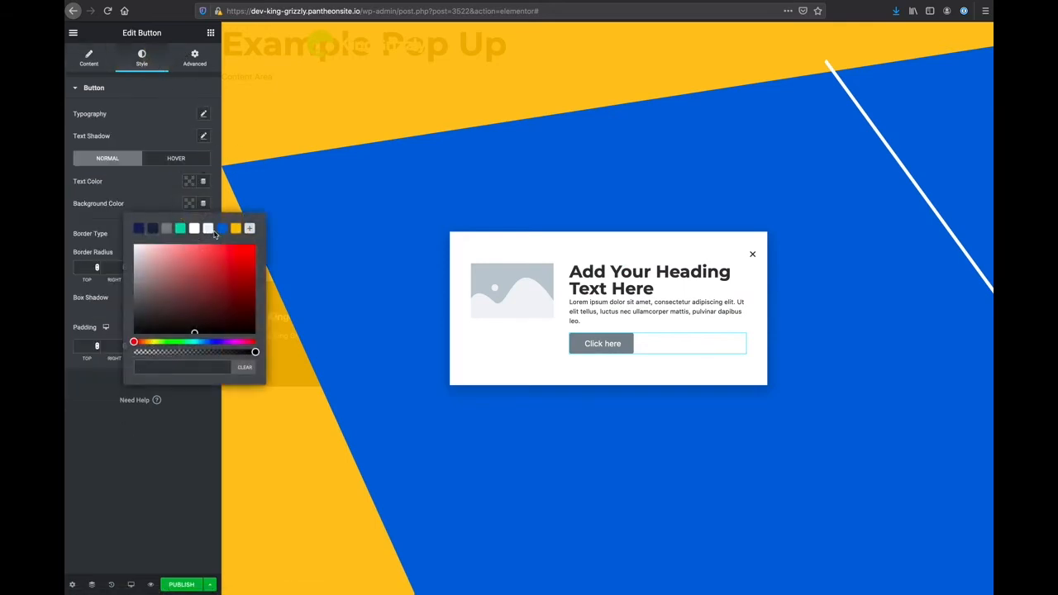
pyautogui.click(221, 228)
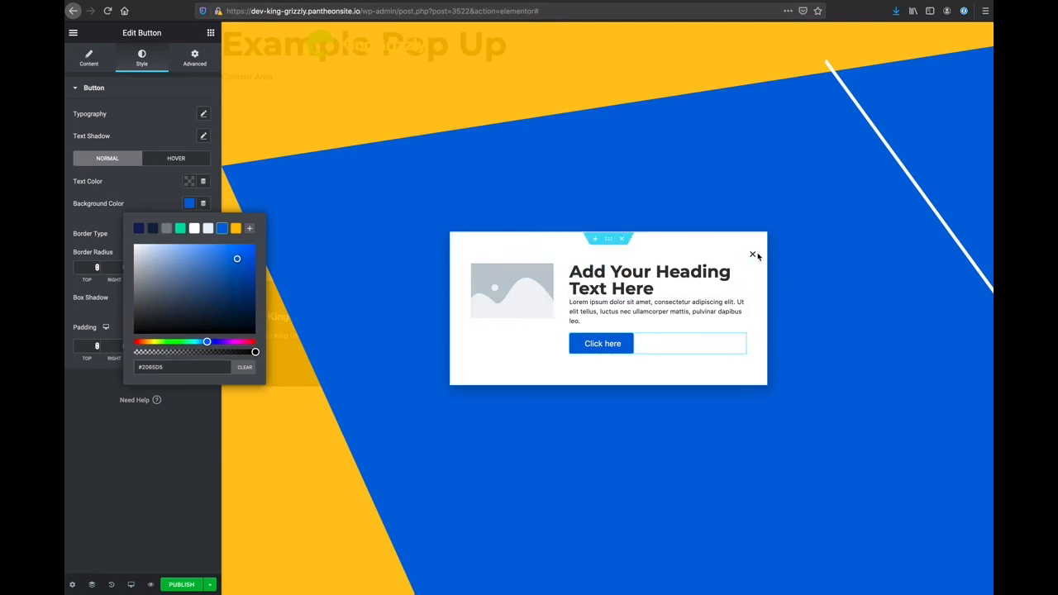
pyautogui.click(142, 89)
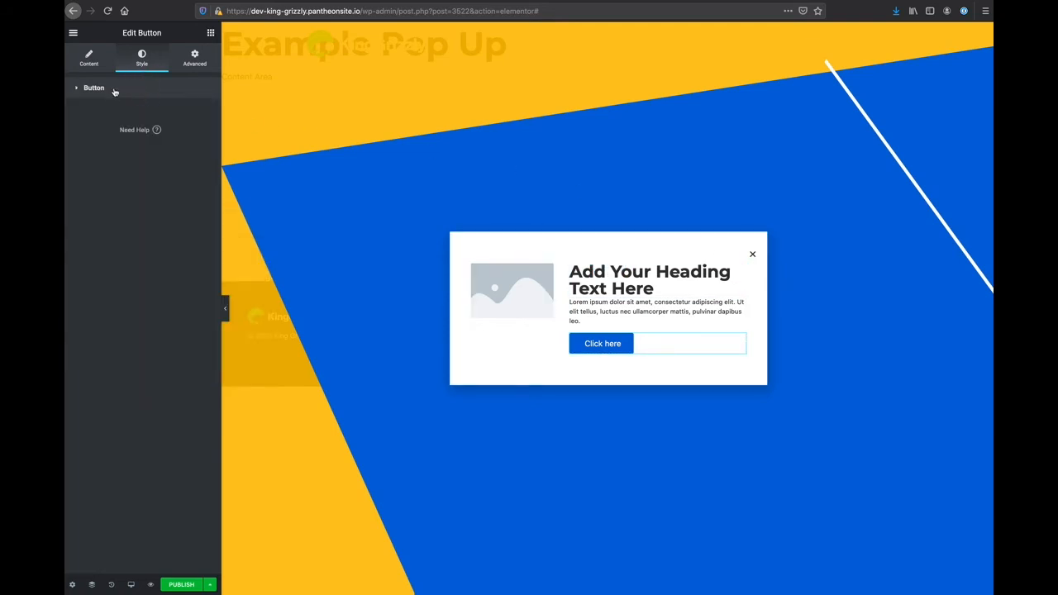
pyautogui.click(109, 91)
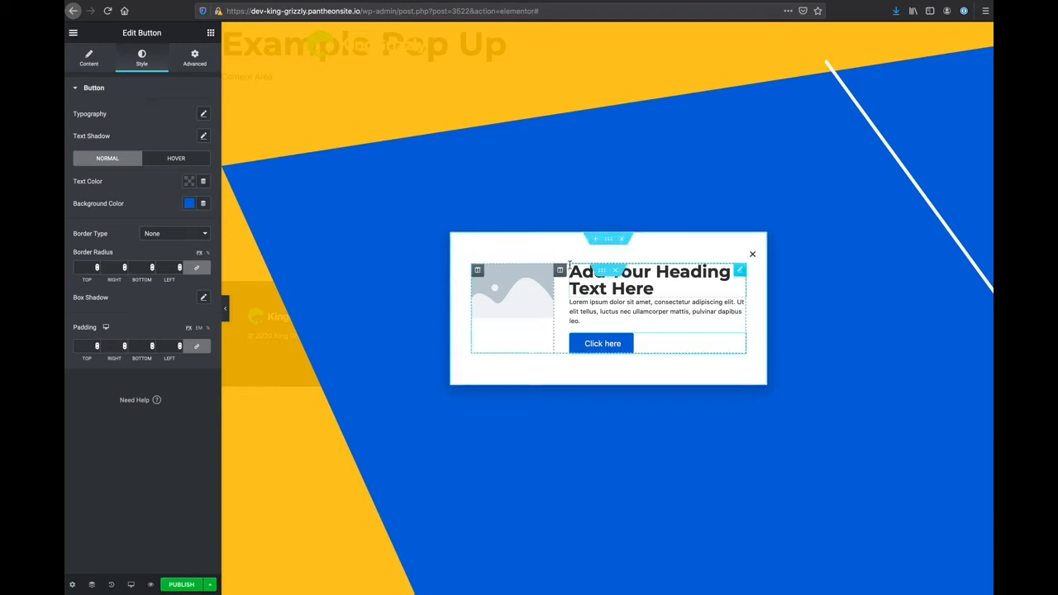
# In the popup's style settings, set the close button's position to Outside.
pyautogui.click(73, 584)
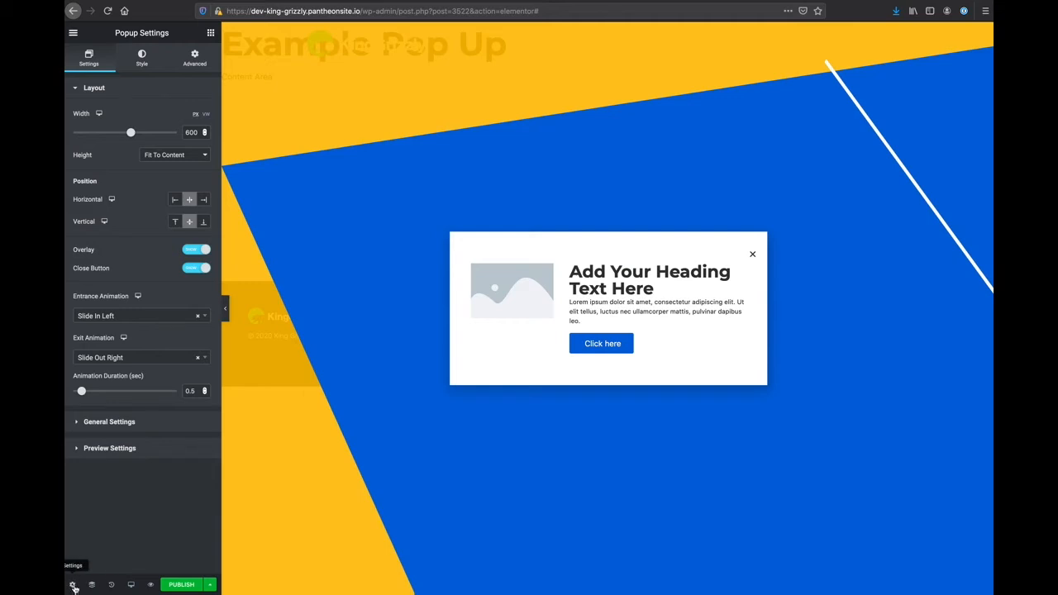
pyautogui.click(141, 58)
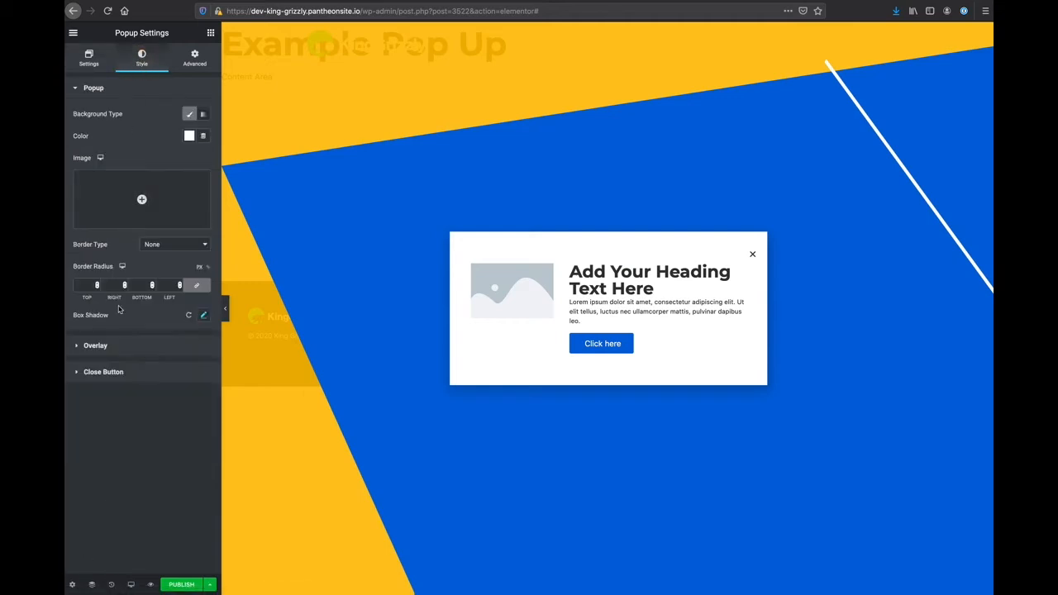
pyautogui.click(118, 373)
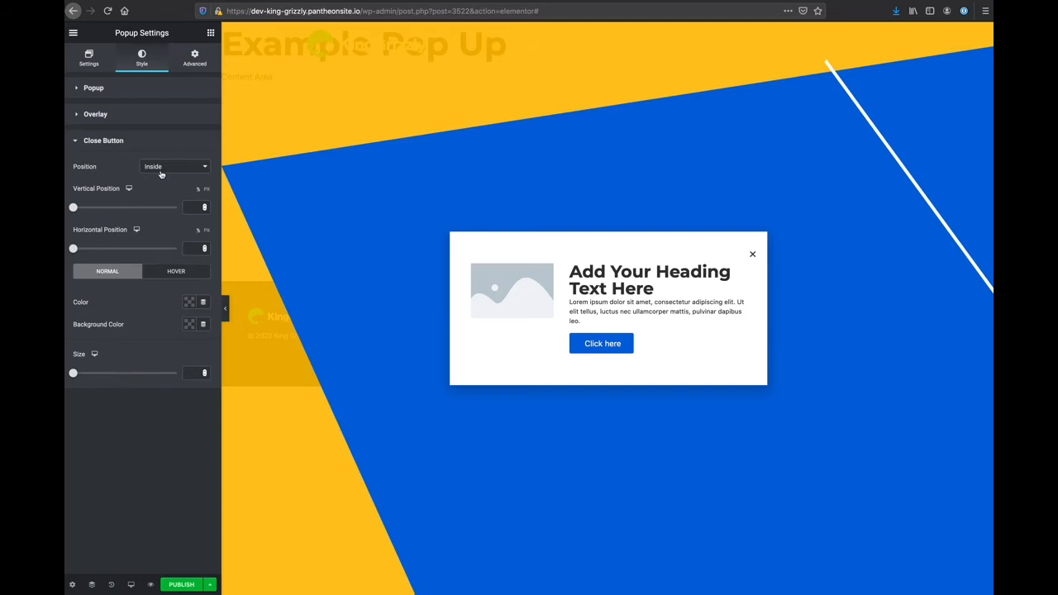
pyautogui.click(162, 172)
pyautogui.click(165, 175)
pyautogui.click(164, 168)
pyautogui.click(166, 157)
pyautogui.click(166, 168)
pyautogui.click(162, 172)
pyautogui.click(178, 166)
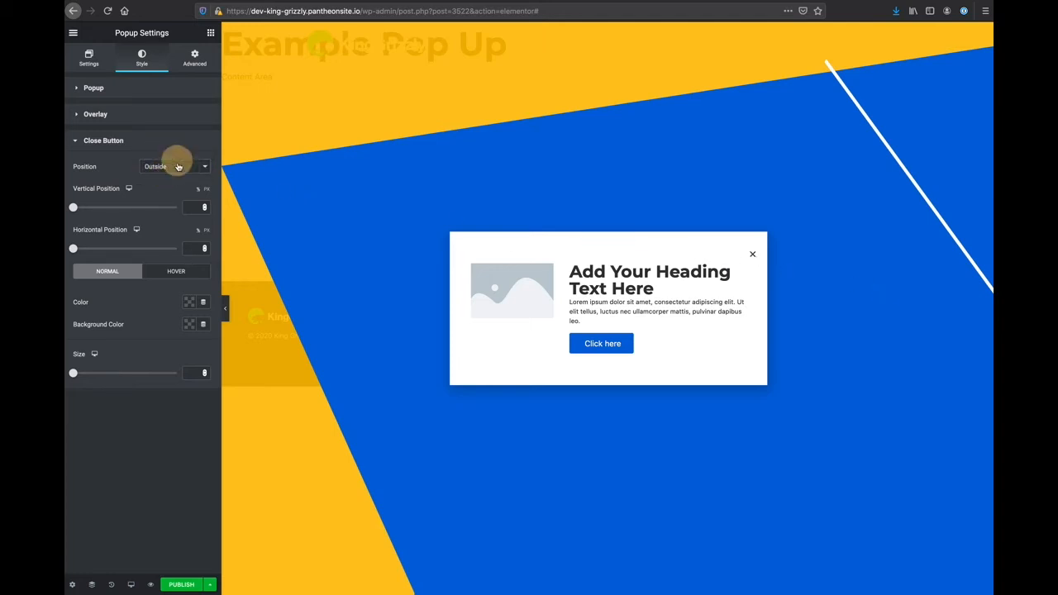
pyautogui.click(177, 166)
pyautogui.click(178, 159)
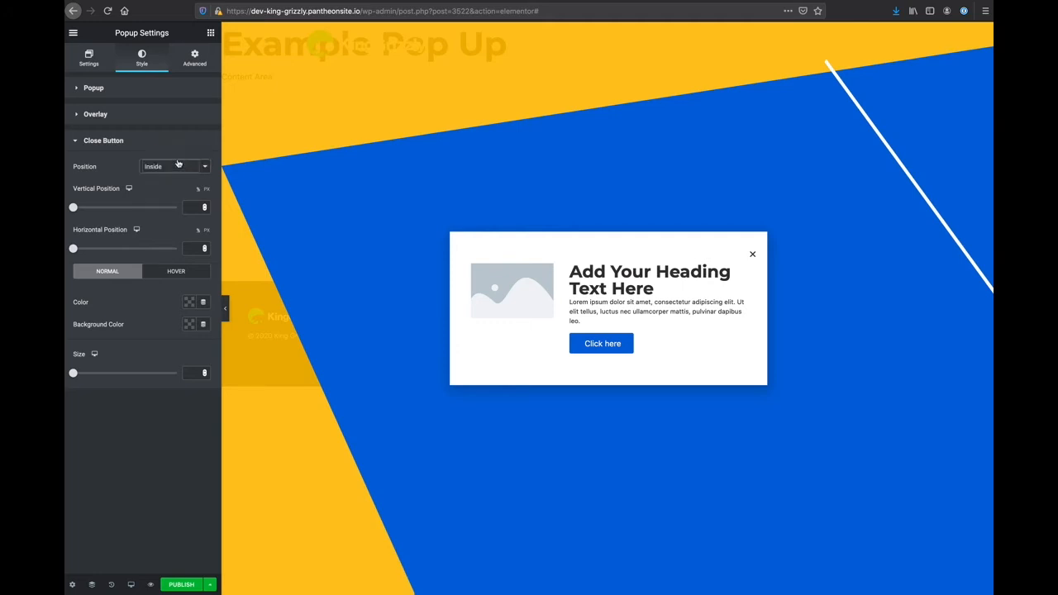
pyautogui.click(178, 168)
pyautogui.click(175, 172)
# Switch the close button's vertical and horizontal positions to pixels and set both to 0.
pyautogui.click(206, 190)
pyautogui.click(195, 206)
pyautogui.click(207, 229)
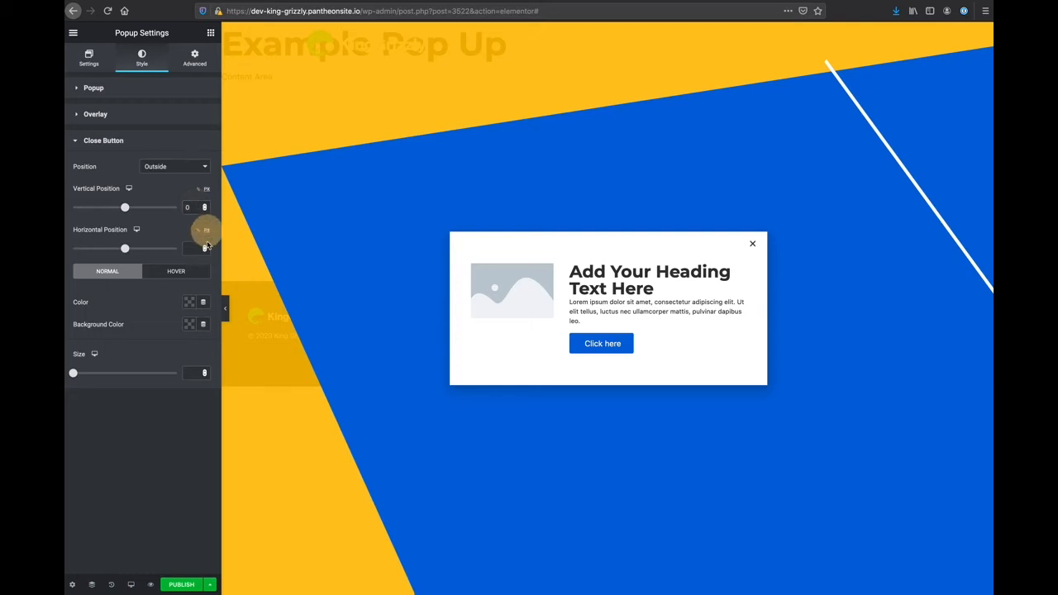
pyautogui.click(199, 249)
pyautogui.write('0')
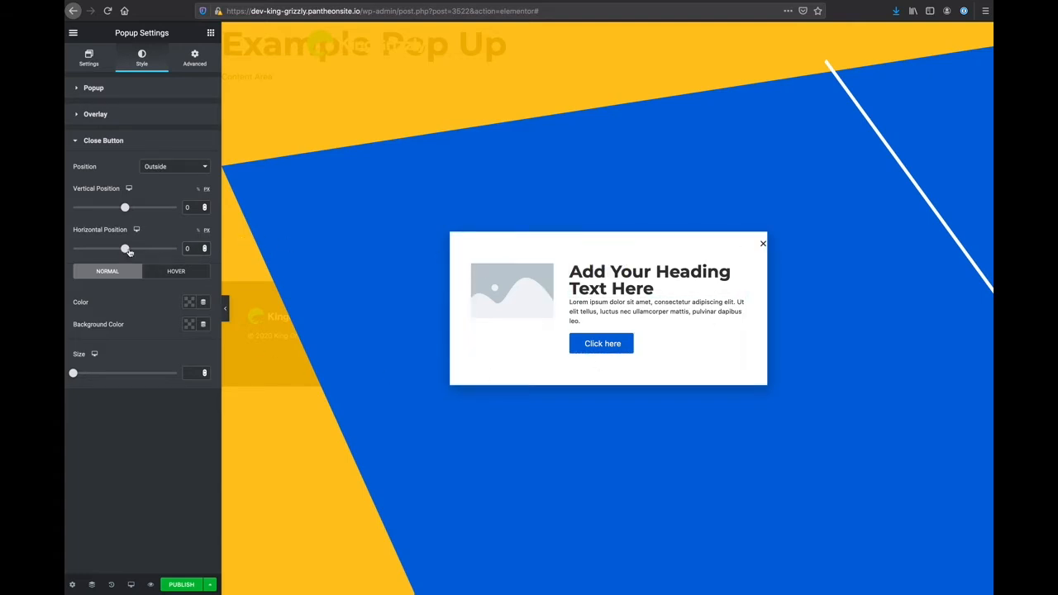
# Move the close button outside the popup's corner at -36 px vertical and -20 px horizontal, and set its size to 18.
pyautogui.moveTo(124, 250); pyautogui.dragTo(124, 251)
pyautogui.moveTo(124, 207); pyautogui.dragTo(121, 208)
pyautogui.moveTo(74, 374); pyautogui.dragTo(95, 374)
# Try semi-transparent white as the close button's normal colour and settle on dark navy, #16243F.
pyautogui.click(186, 302)
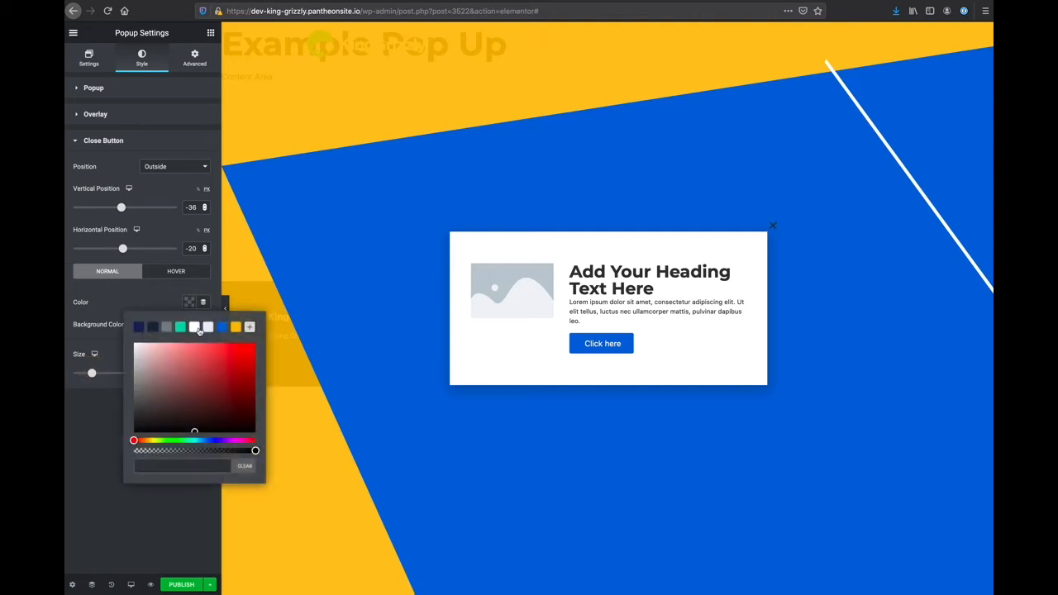
pyautogui.click(195, 328)
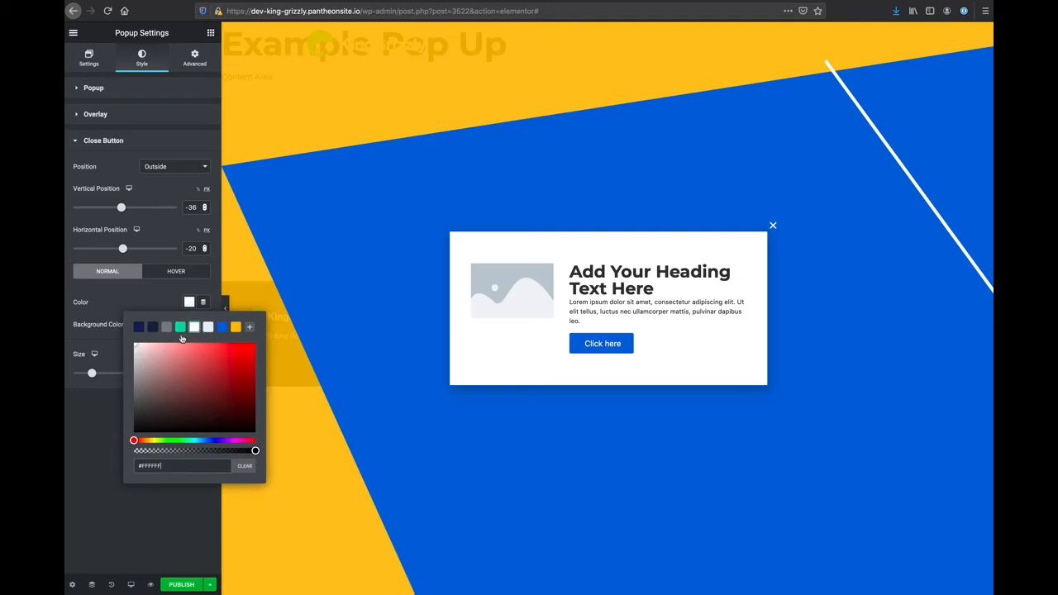
pyautogui.moveTo(256, 450); pyautogui.dragTo(205, 450)
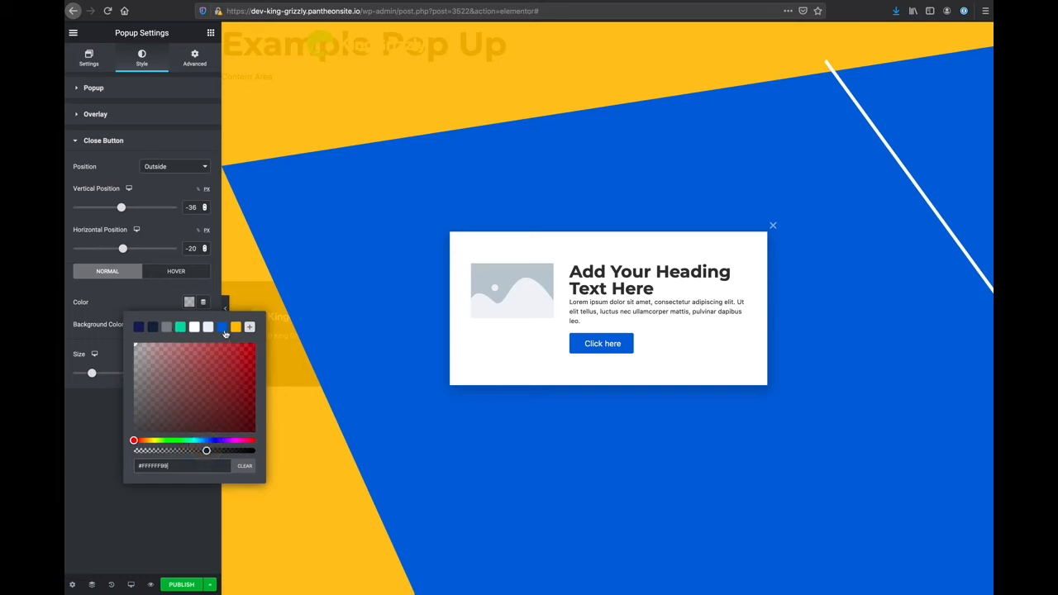
pyautogui.click(152, 327)
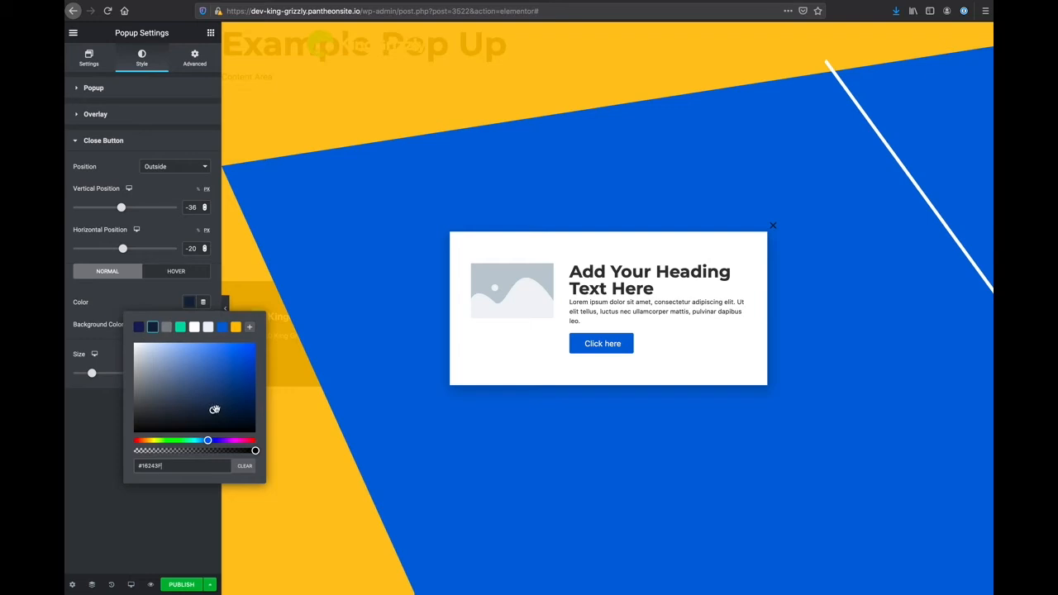
# Clear the close button's offsets and reposition it inside the popup at -10 px vertical and 5 px horizontal.
pyautogui.moveTo(197, 247); pyautogui.dragTo(181, 247)
pyautogui.press('BackSpace')
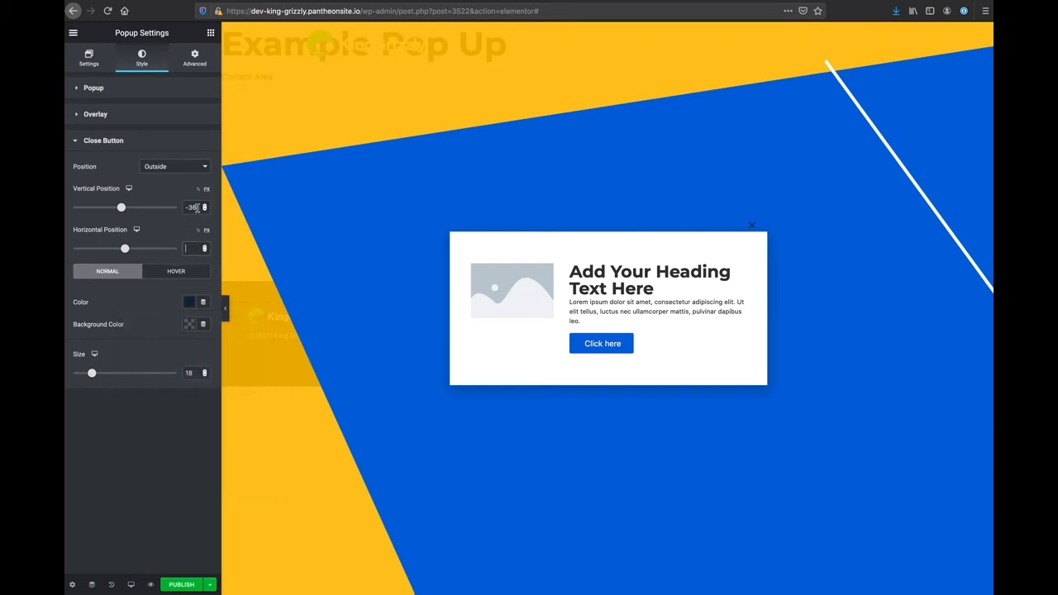
pyautogui.doubleClick(191, 208)
pyautogui.press('BackSpace')
pyautogui.click(123, 249)
pyautogui.moveTo(123, 250); pyautogui.dragTo(126, 249)
pyautogui.moveTo(124, 212); pyautogui.dragTo(124, 213)
# Reduce the opacity of the close button's colour, set its horizontal position to 15 px and move it down slightly.
pyautogui.click(190, 302)
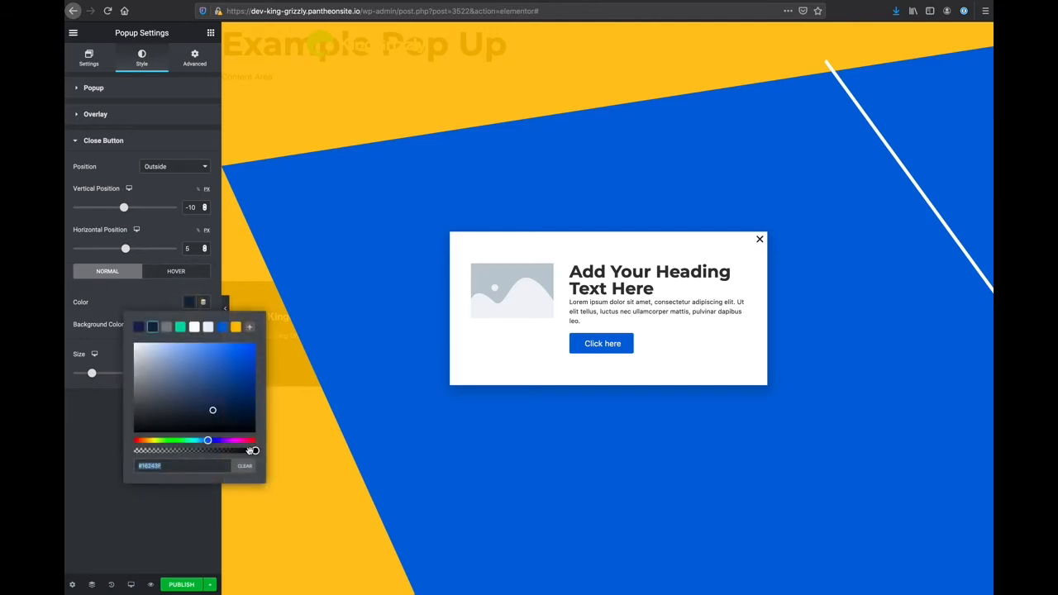
pyautogui.moveTo(252, 450); pyautogui.dragTo(178, 449)
pyautogui.moveTo(125, 249); pyautogui.dragTo(127, 247)
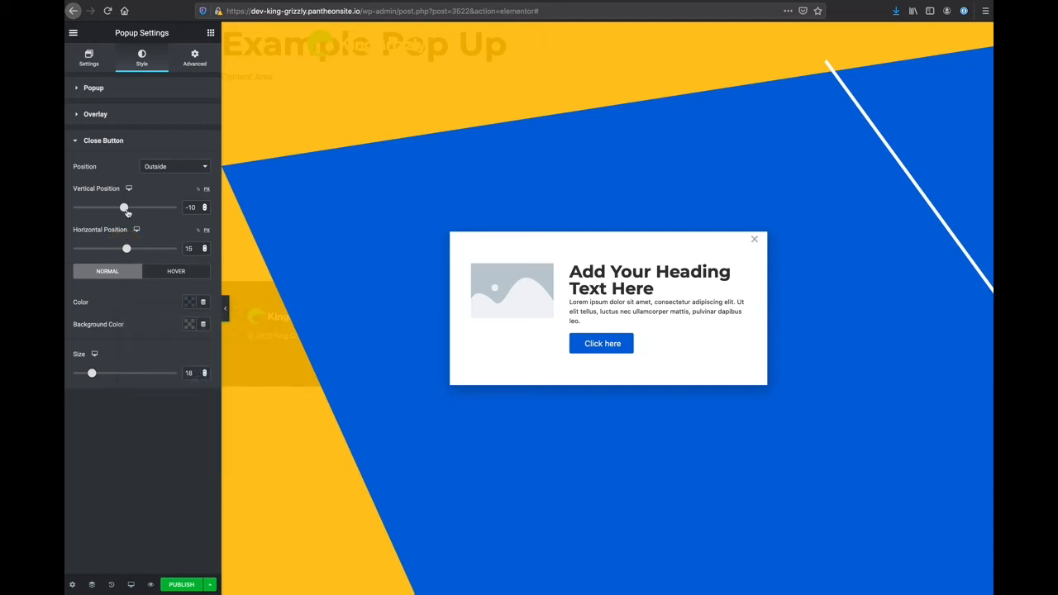
pyautogui.moveTo(124, 208); pyautogui.dragTo(126, 213)
# Position the popup horizontally right and vertically bottom in its layout settings.
pyautogui.click(195, 63)
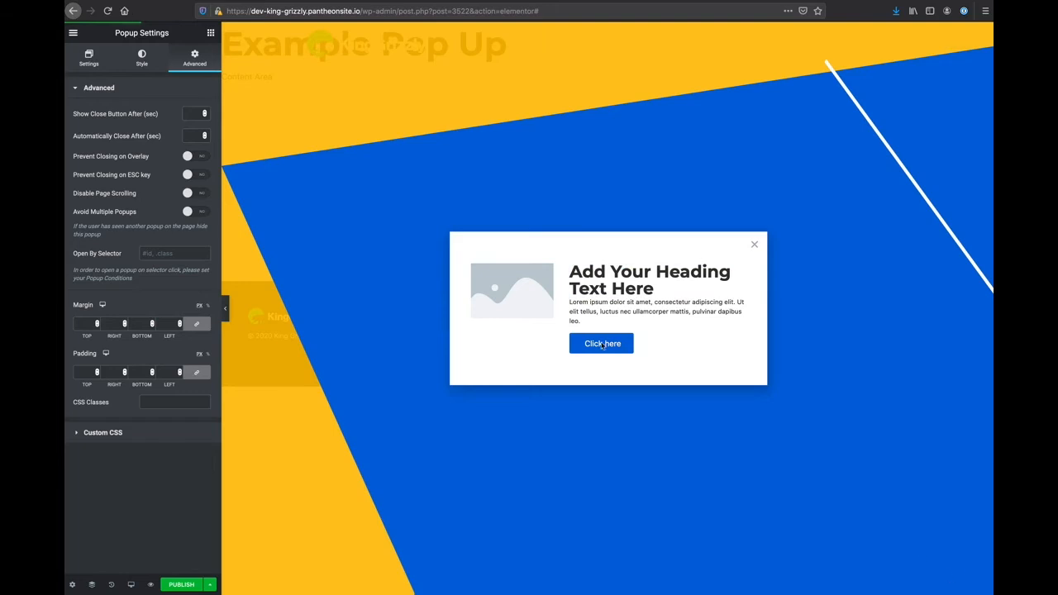
pyautogui.click(89, 57)
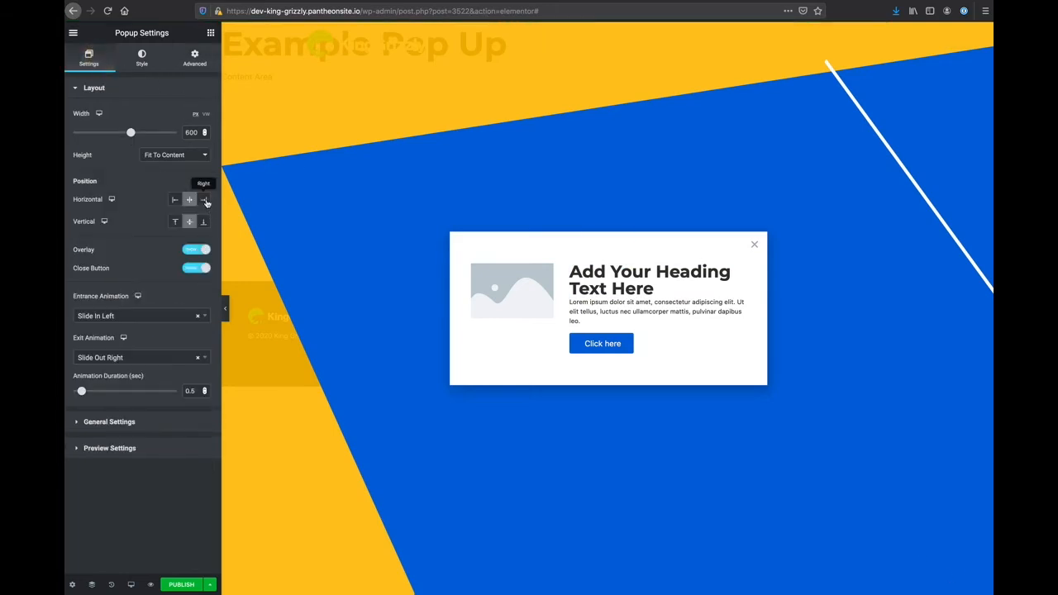
pyautogui.click(205, 200)
pyautogui.click(203, 221)
# Set the popup's margin in percent to 0 top, 2 right, 2 bottom and 0 left.
pyautogui.click(195, 58)
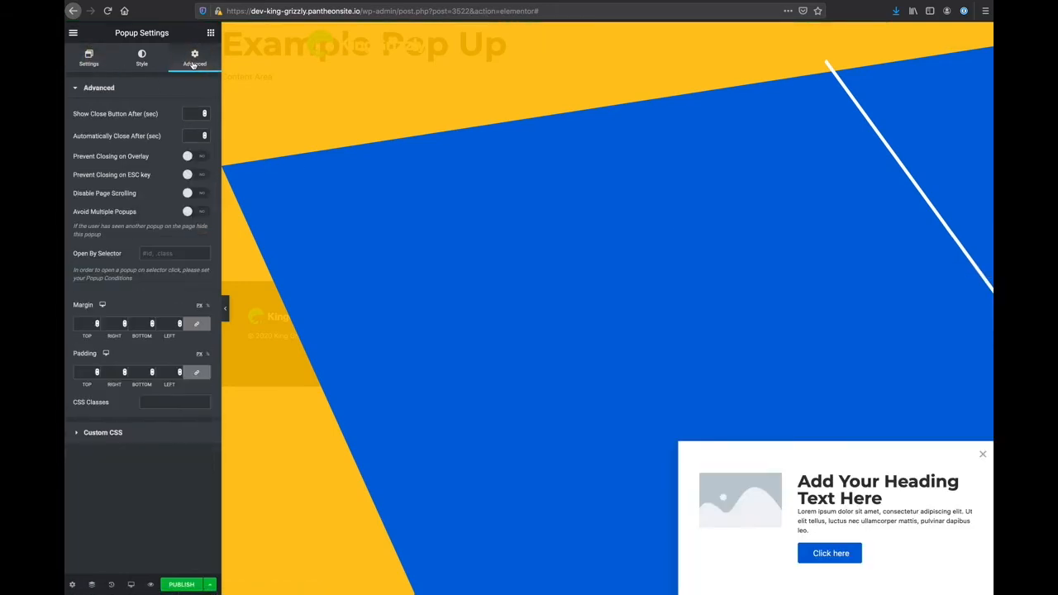
pyautogui.click(208, 307)
pyautogui.click(170, 323)
pyautogui.write('2')
pyautogui.moveTo(172, 324); pyautogui.dragTo(156, 321)
pyautogui.write('0')
pyautogui.click(106, 323)
pyautogui.write('2')
pyautogui.click(130, 324)
pyautogui.write('2')
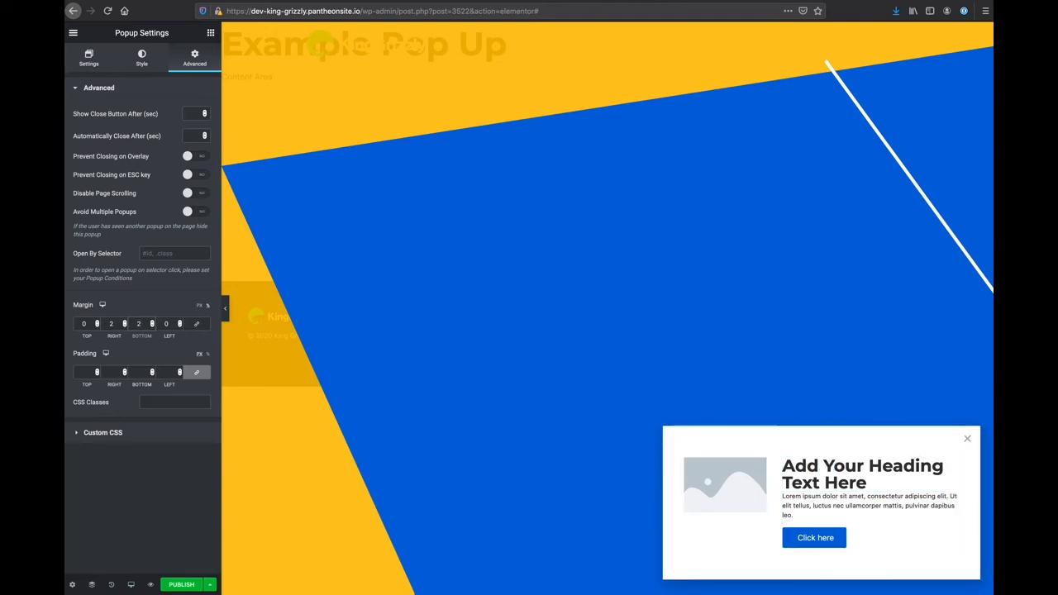
# Turn off the popup's overlay in its layout settings.
pyautogui.click(142, 61)
pyautogui.click(103, 344)
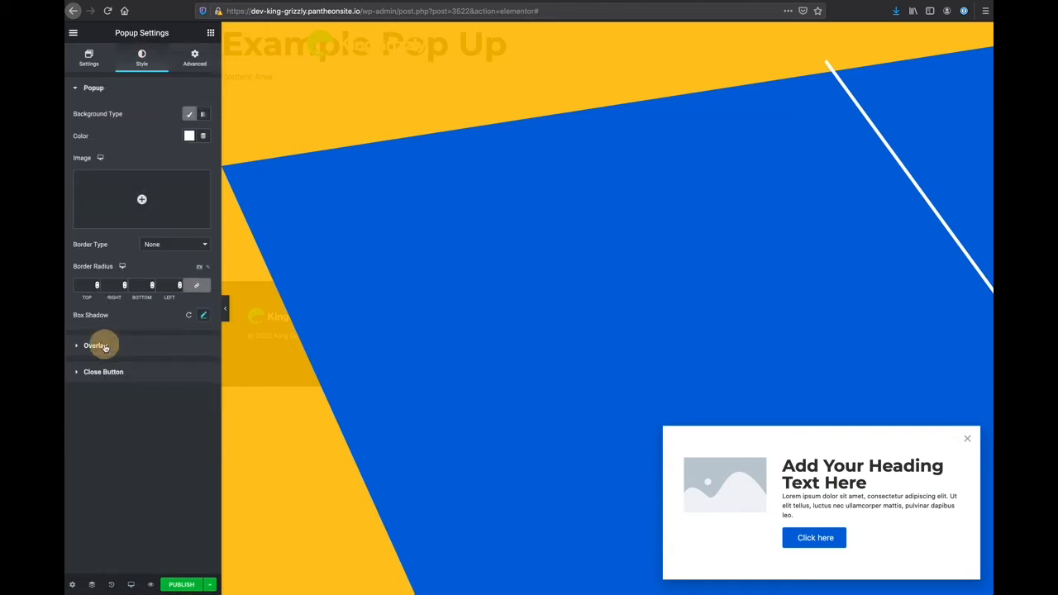
pyautogui.click(89, 56)
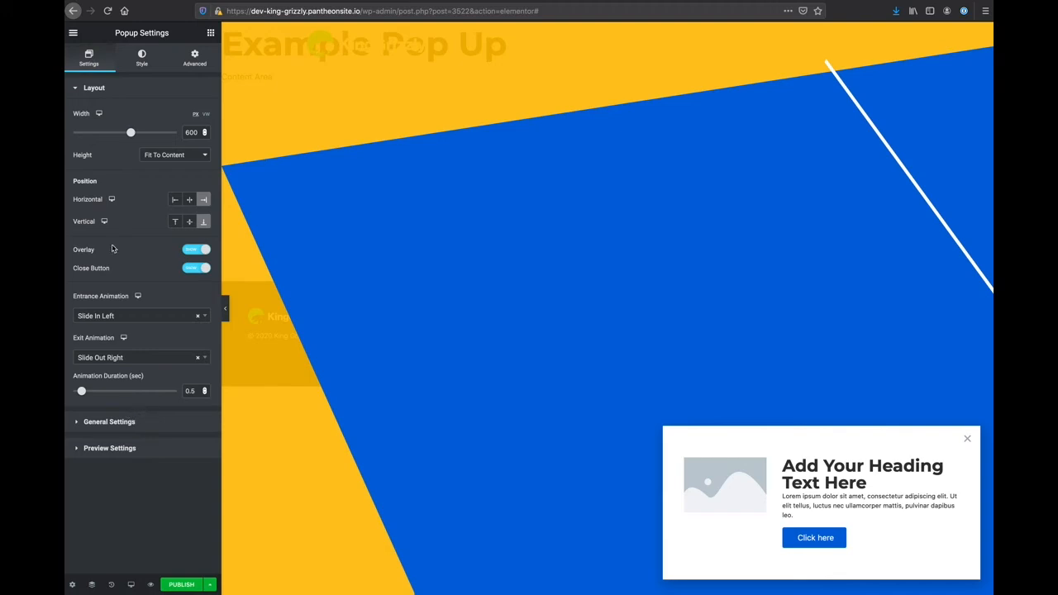
pyautogui.click(187, 250)
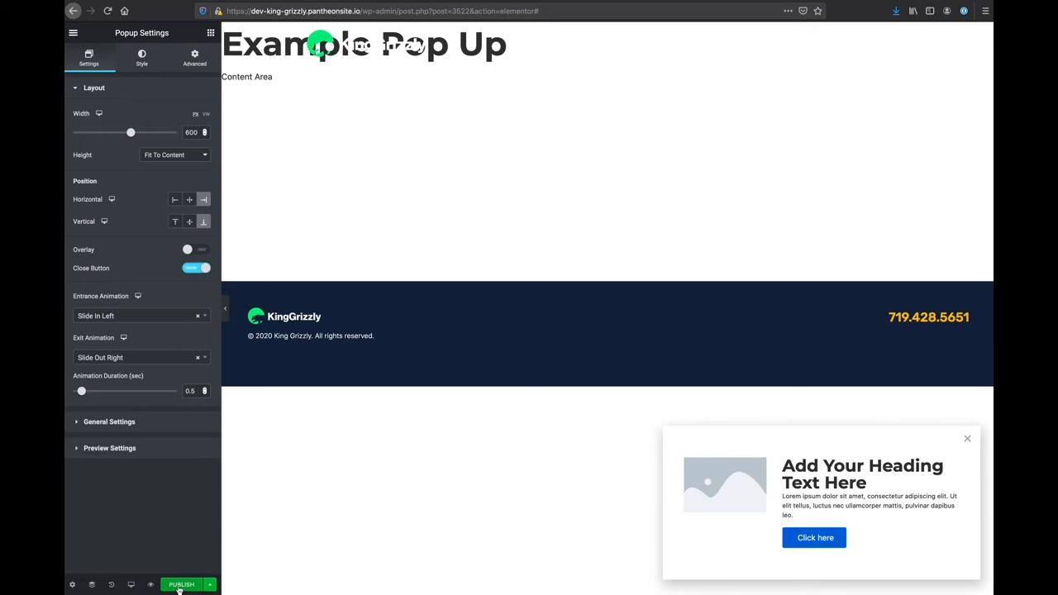
# Start publishing the popup and add a display condition that includes the singular page "Elementor Pro Widgets".
pyautogui.click(179, 585)
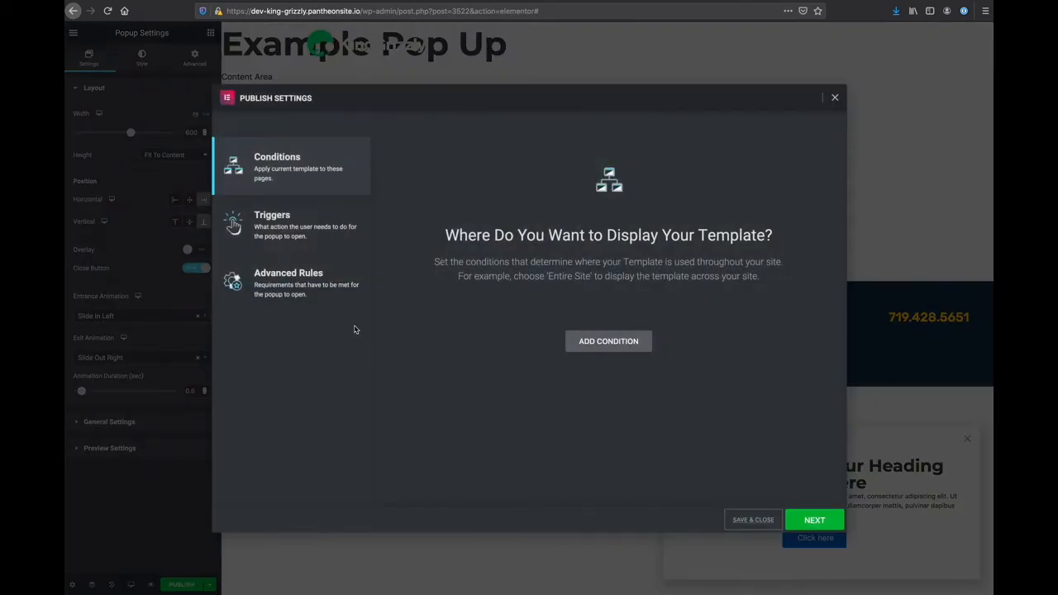
pyautogui.click(739, 526)
pyautogui.click(614, 344)
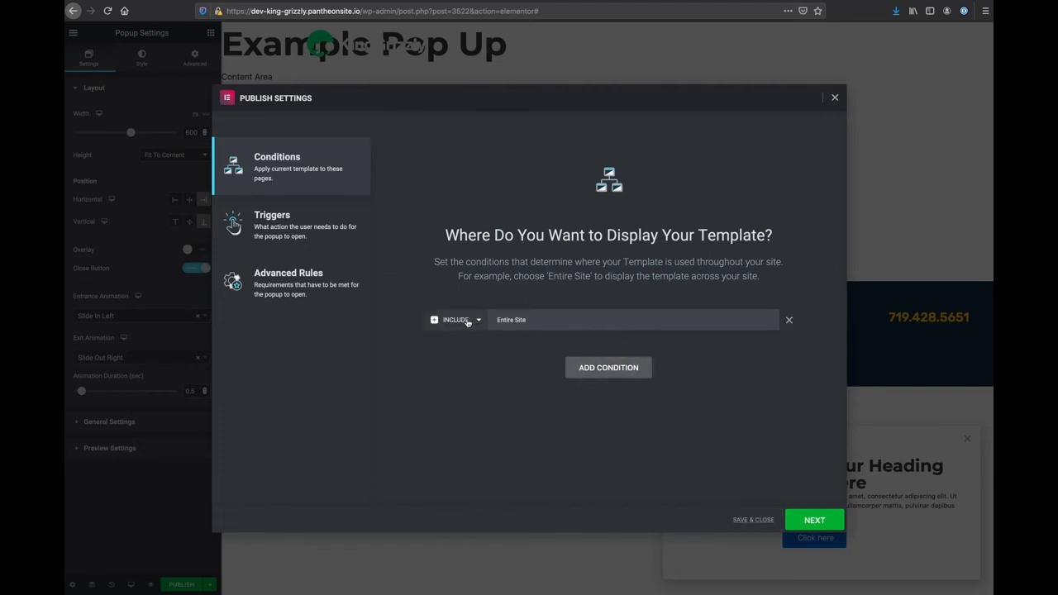
pyautogui.click(532, 325)
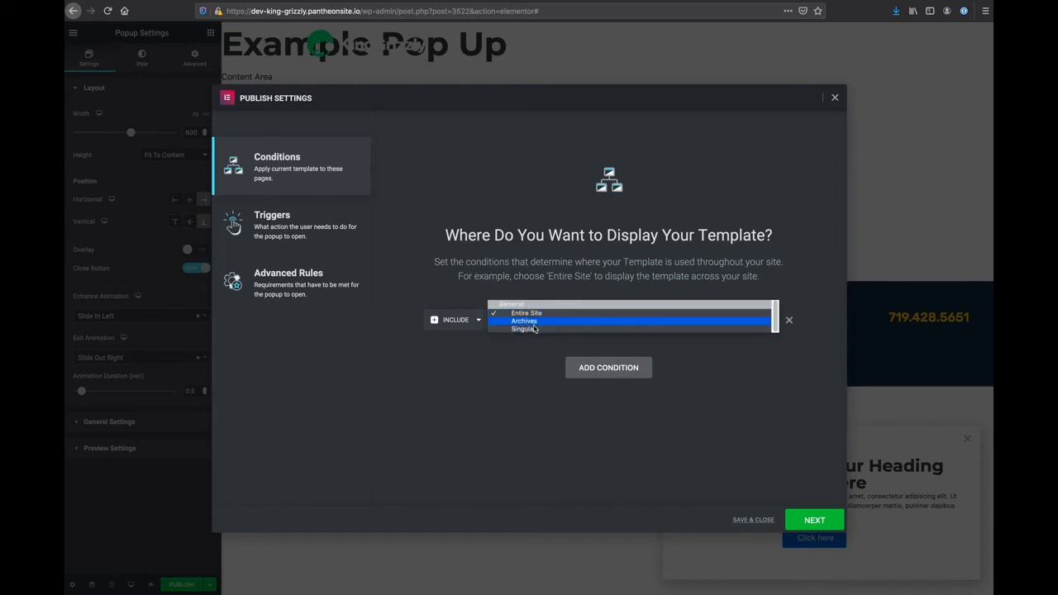
pyautogui.click(534, 329)
pyautogui.click(651, 327)
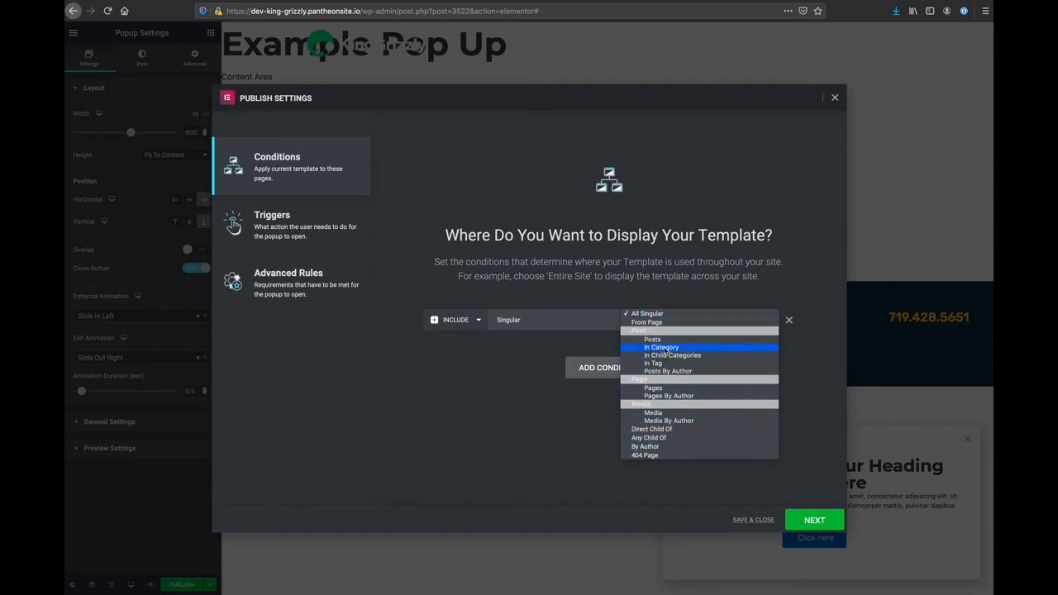
pyautogui.click(663, 388)
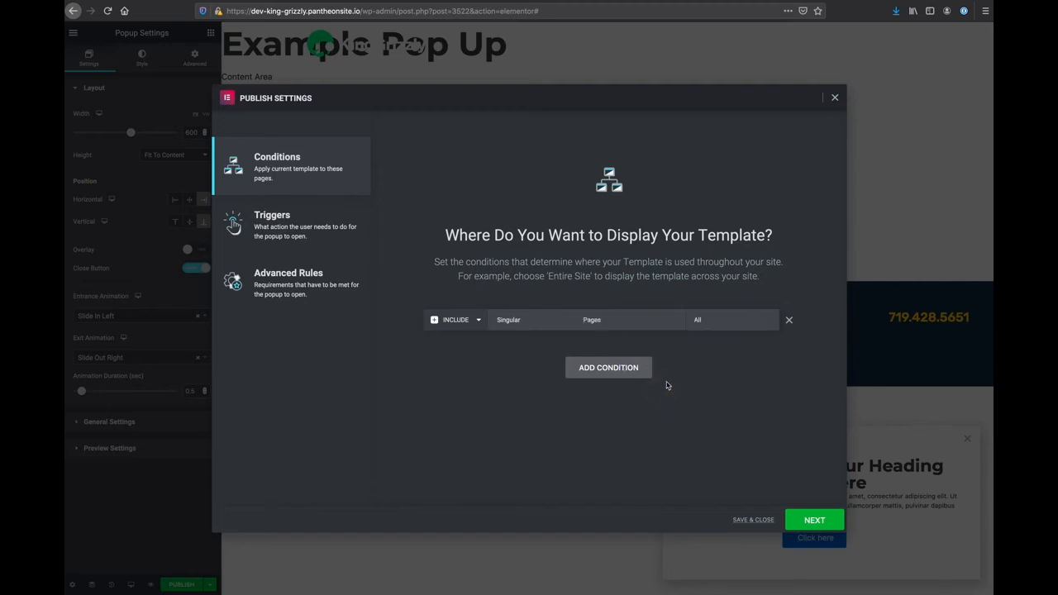
pyautogui.click(702, 324)
pyautogui.write('el')
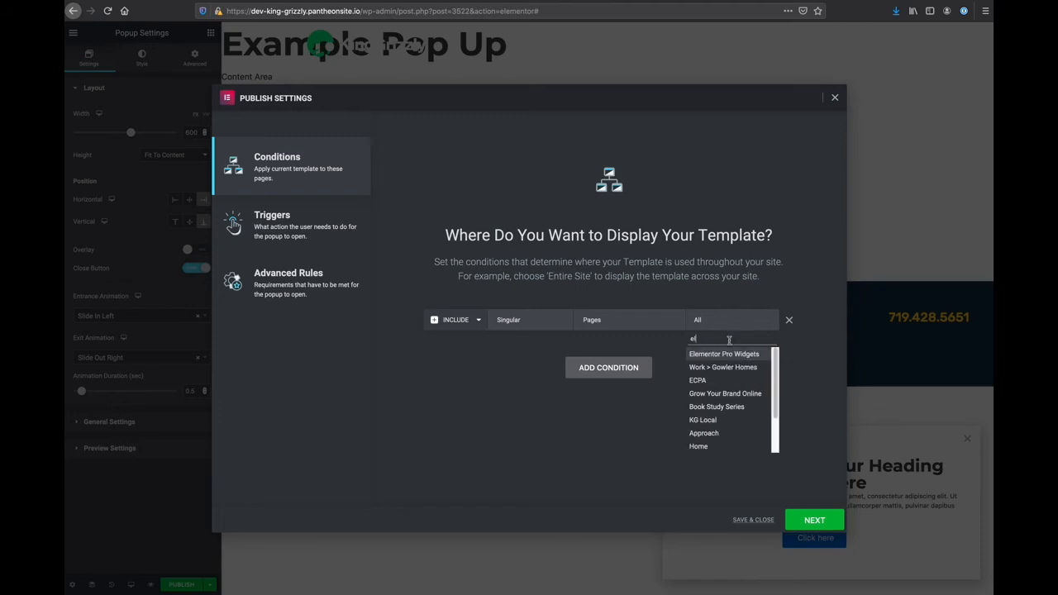
pyautogui.click(727, 353)
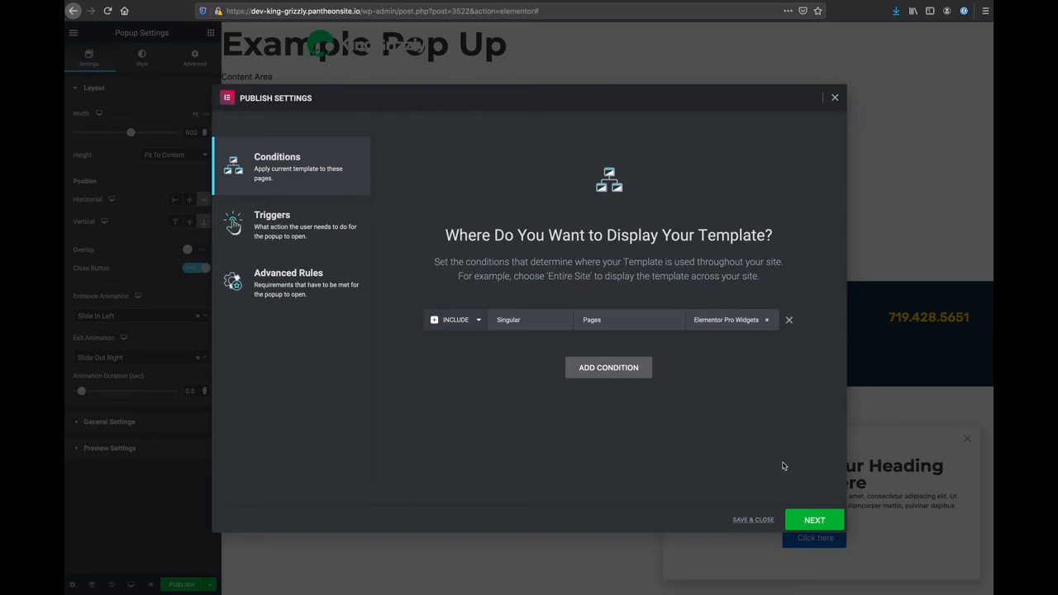
# Enable the On Page Load trigger within 2 seconds, and enable the On Scroll trigger as well.
pyautogui.click(306, 236)
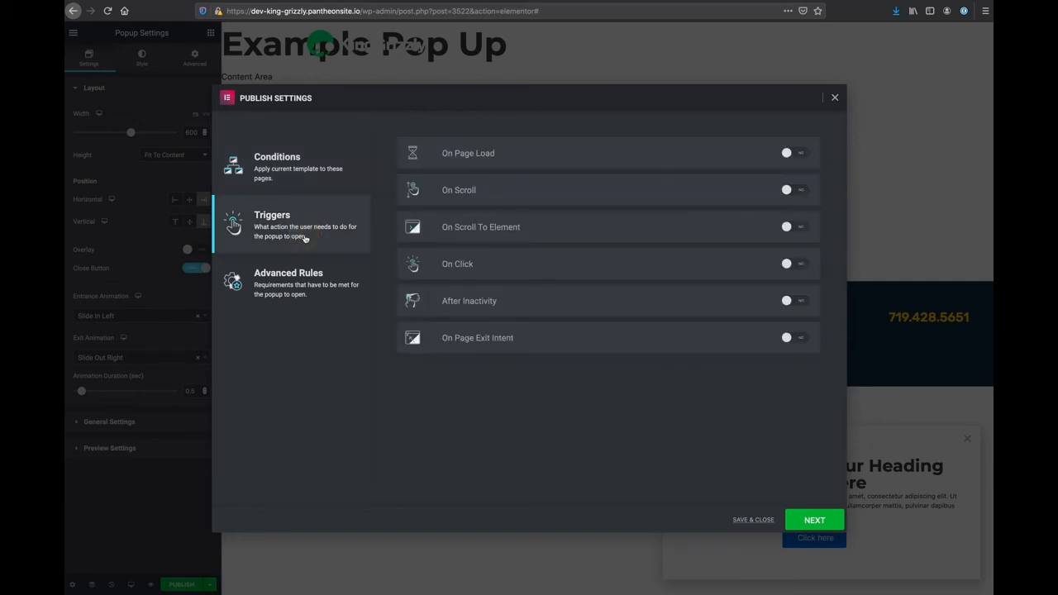
pyautogui.click(798, 157)
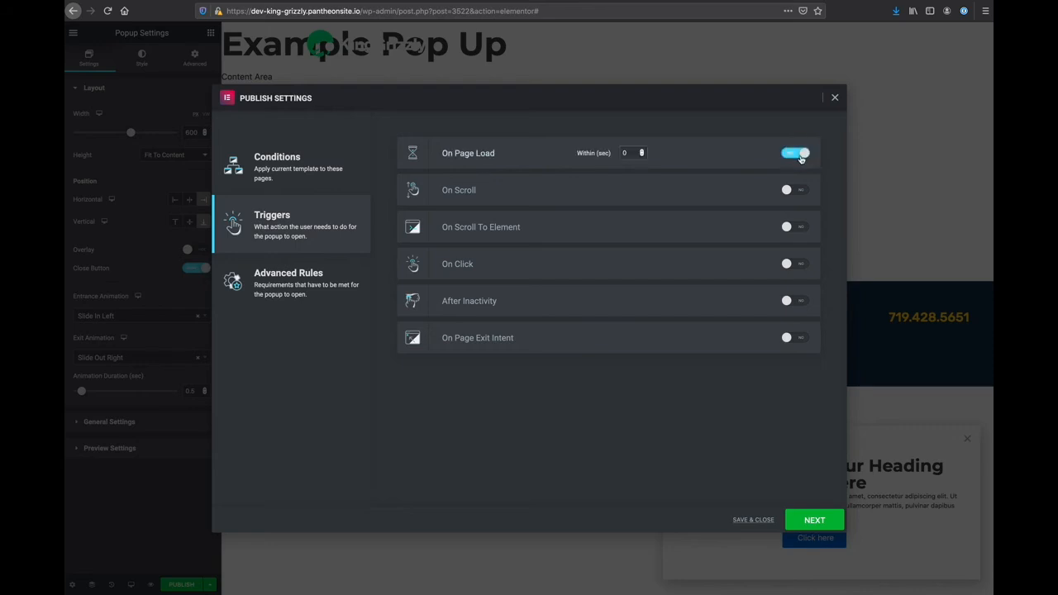
pyautogui.click(629, 153)
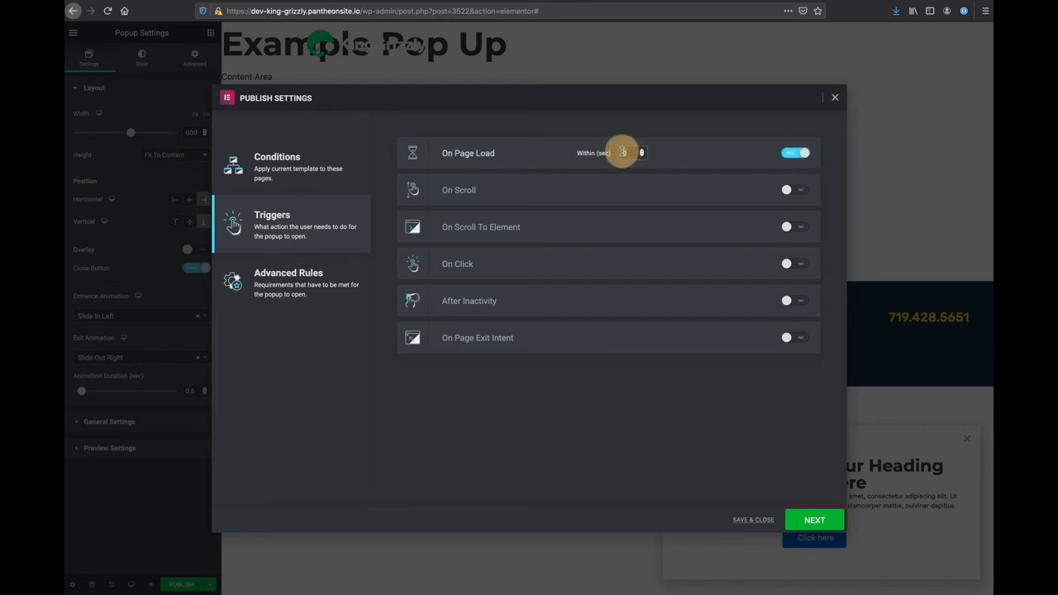
pyautogui.write('2')
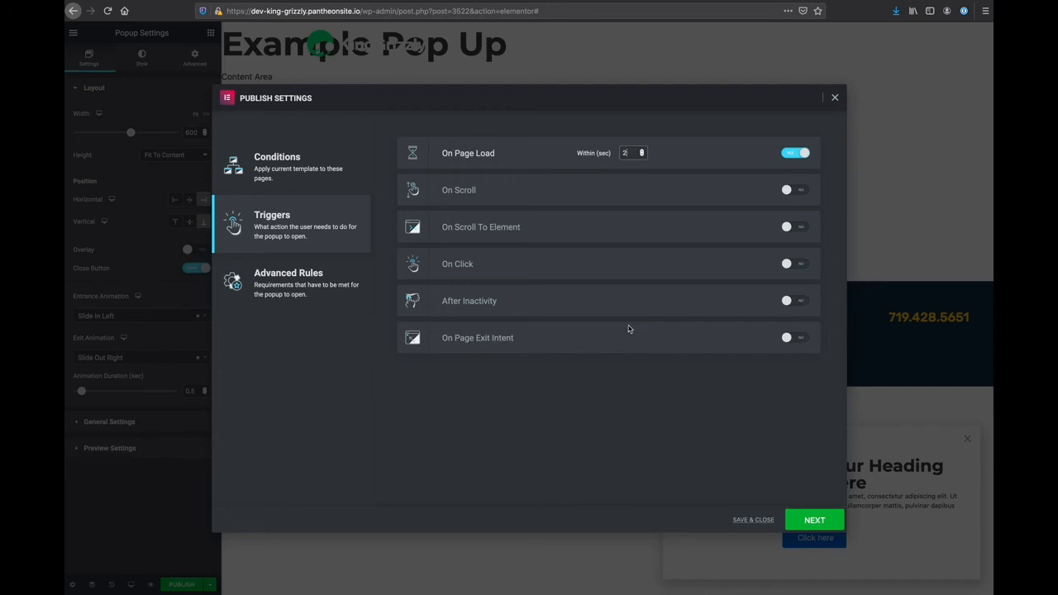
pyautogui.click(627, 153)
pyautogui.click(798, 192)
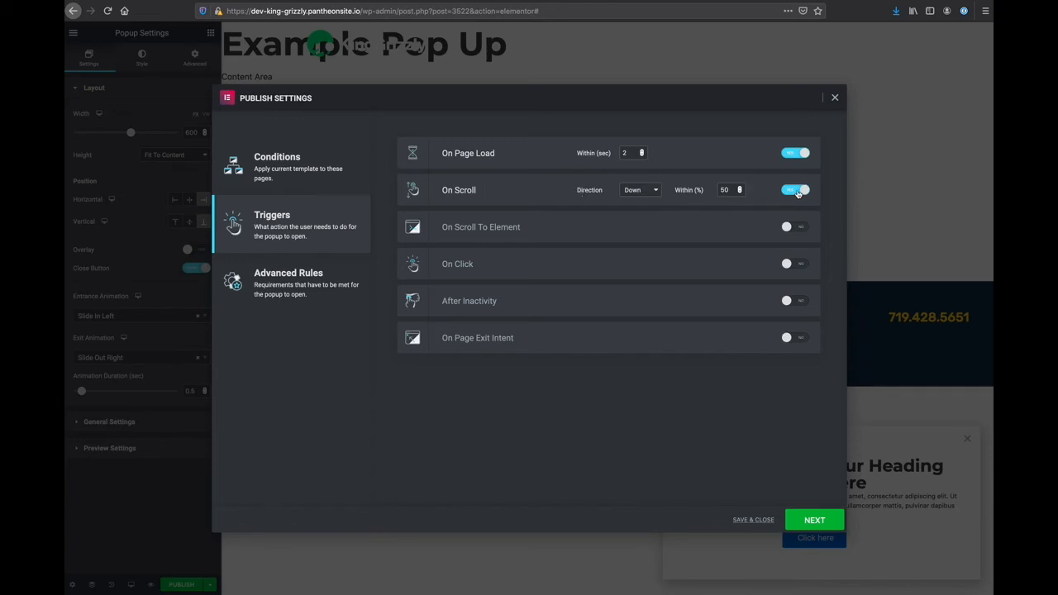
# Disable the On Scroll trigger, and try out the On Scroll To Element trigger before switching it off.
pyautogui.click(798, 192)
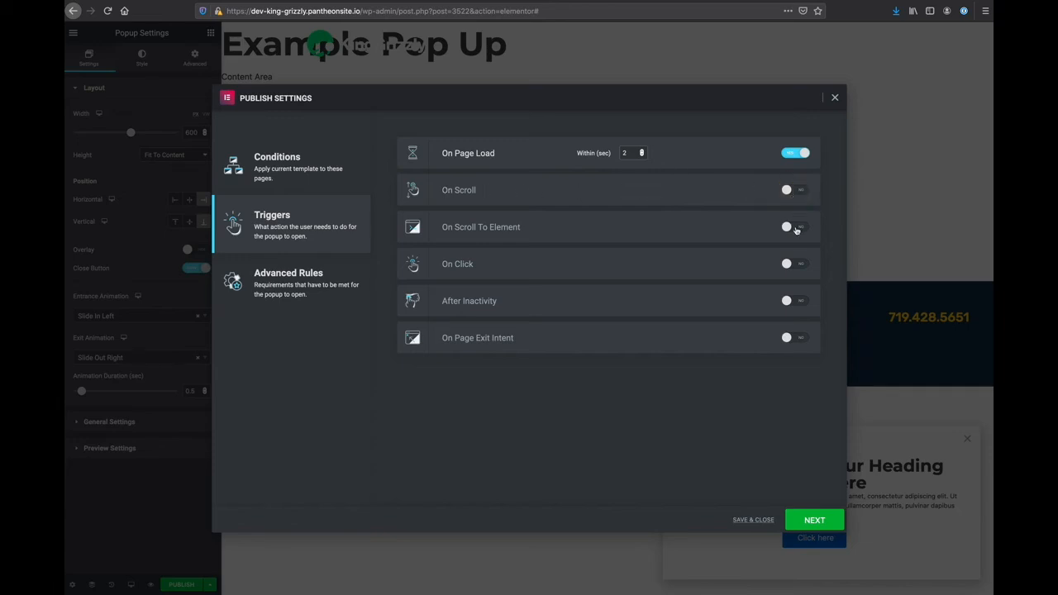
pyautogui.click(795, 229)
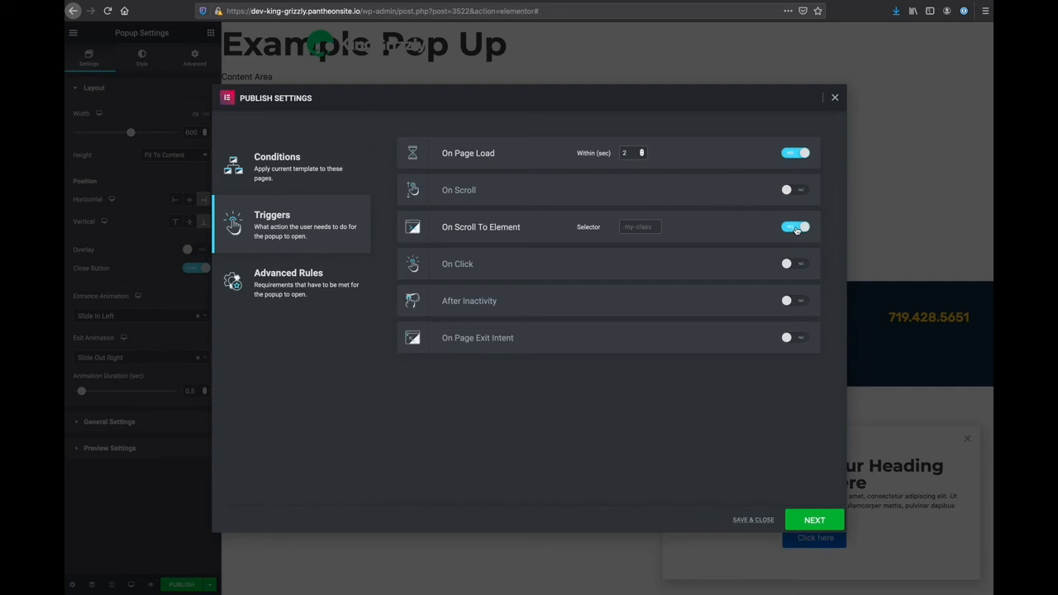
pyautogui.click(796, 229)
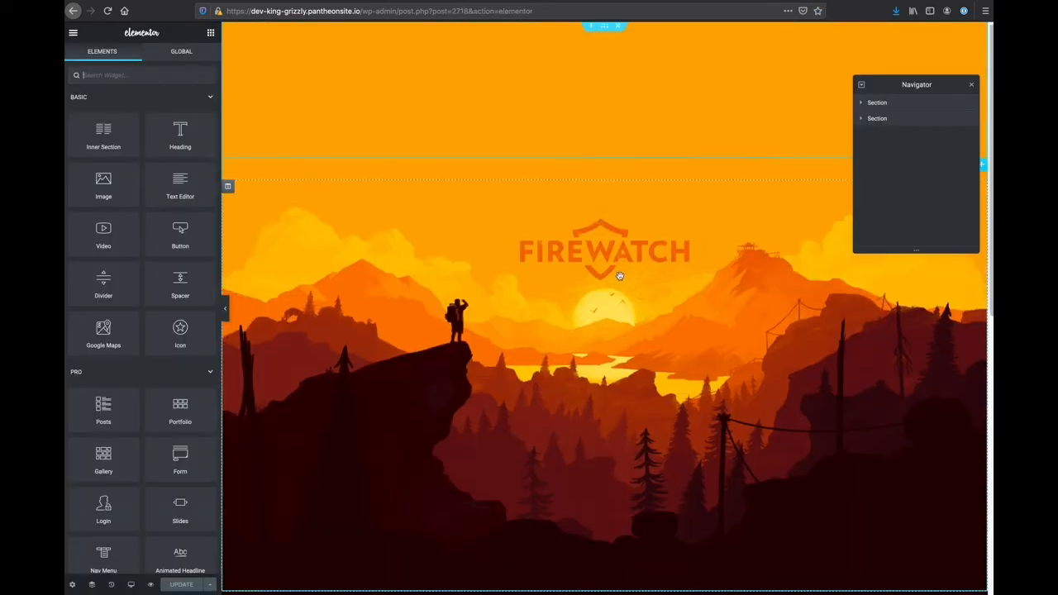
# Switch to the page's own editor and examine its Firewatch hero section and the "Firewatch Rules!" section below it.
pyautogui.scroll(-5, 619, 272)
pyautogui.scroll(3, 618, 277)
pyautogui.scroll(-5, 618, 277)
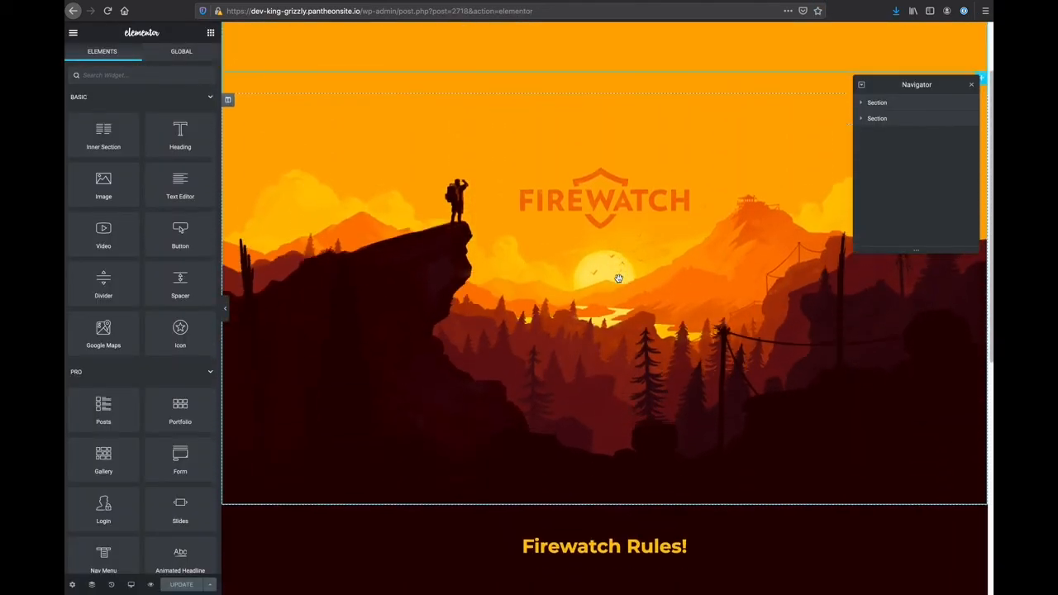
pyautogui.scroll(5, 618, 280)
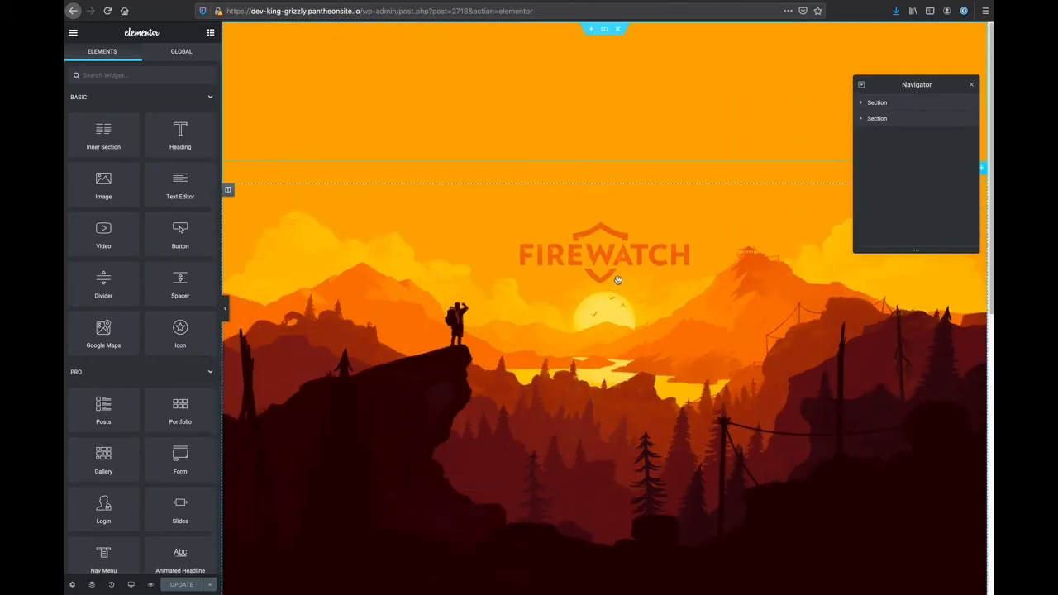
pyautogui.scroll(-5, 617, 280)
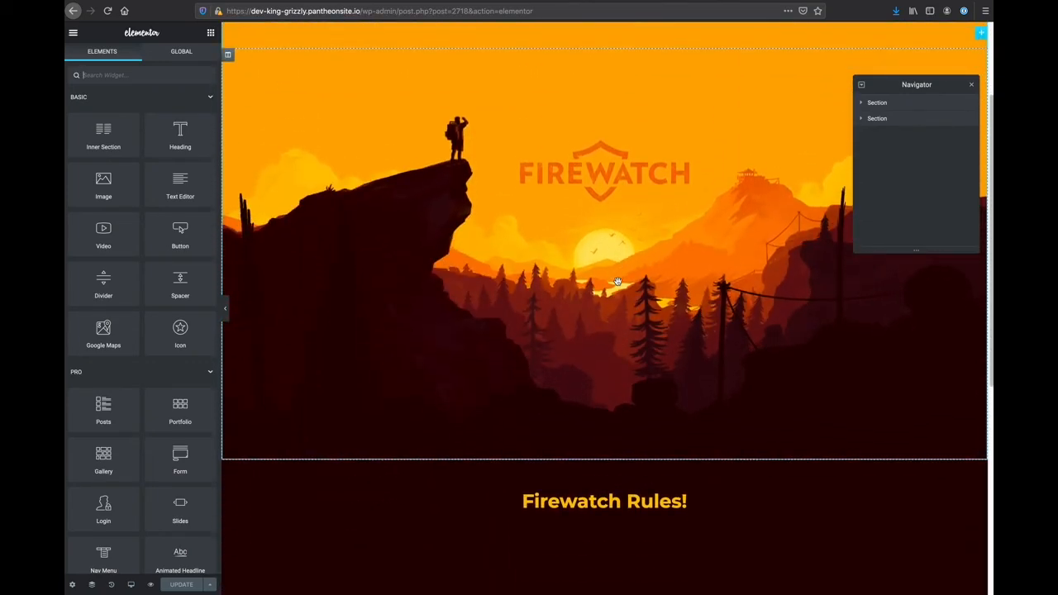
pyautogui.scroll(-4, 618, 282)
pyautogui.scroll(5, 617, 283)
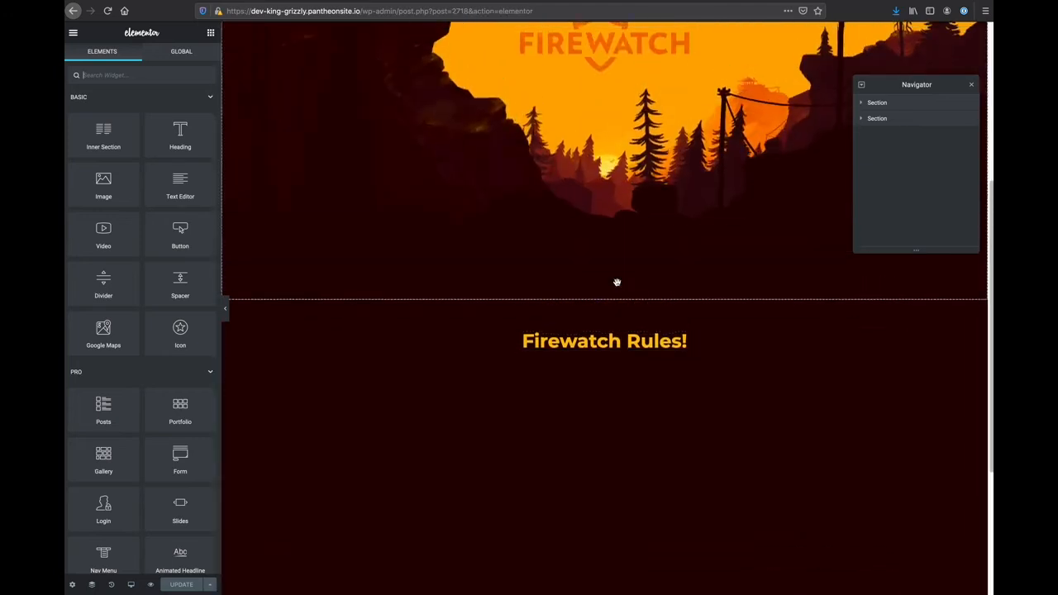
pyautogui.scroll(3, 617, 282)
pyautogui.scroll(-5, 616, 282)
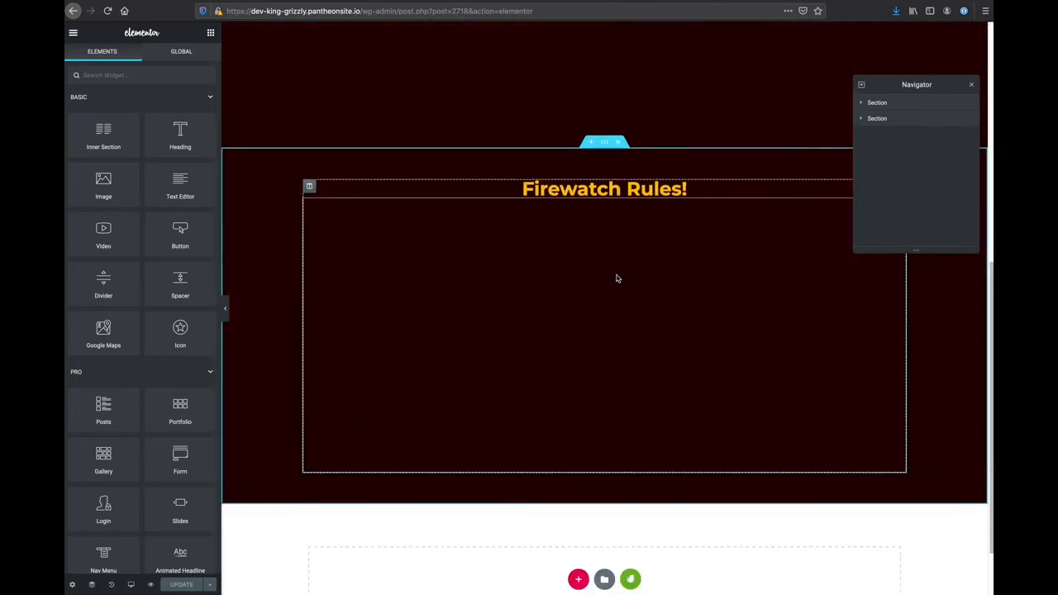
# Try the CSS class "popup" on the "Firewatch Rules!" heading and clear the class again.
pyautogui.click(722, 196)
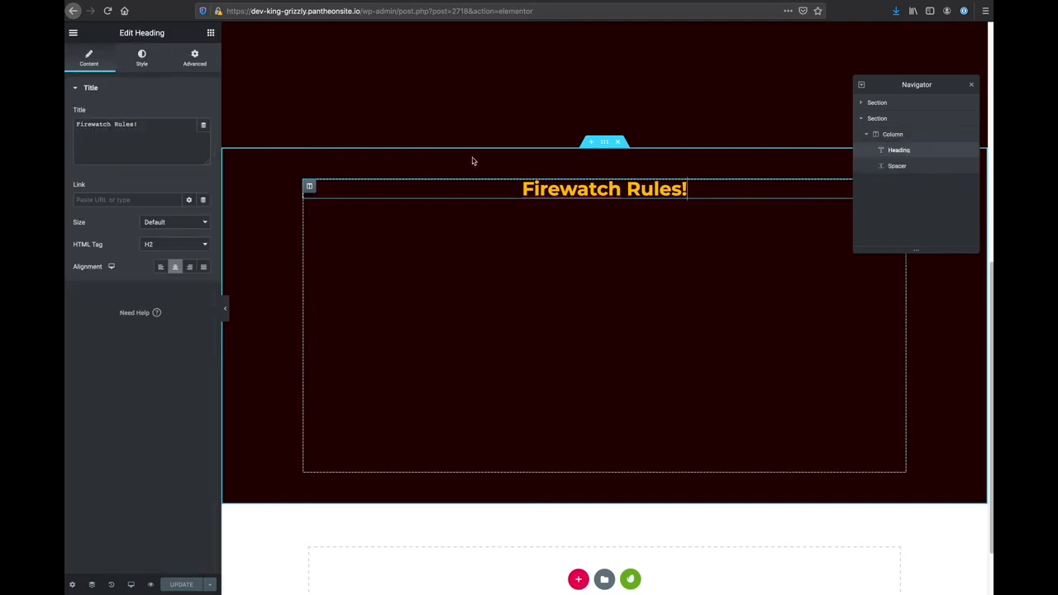
pyautogui.click(194, 58)
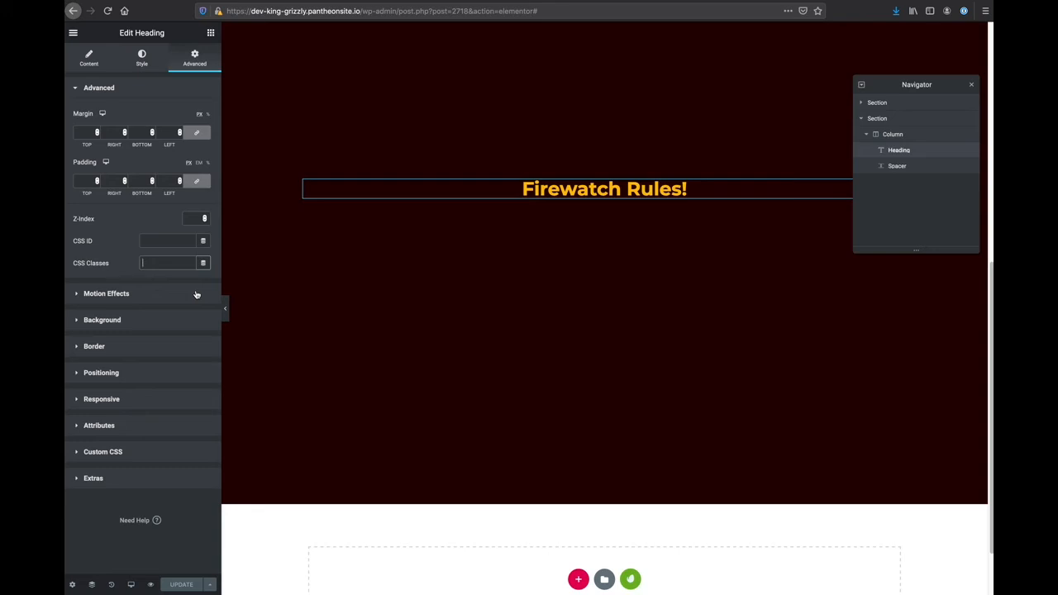
pyautogui.write('popup')
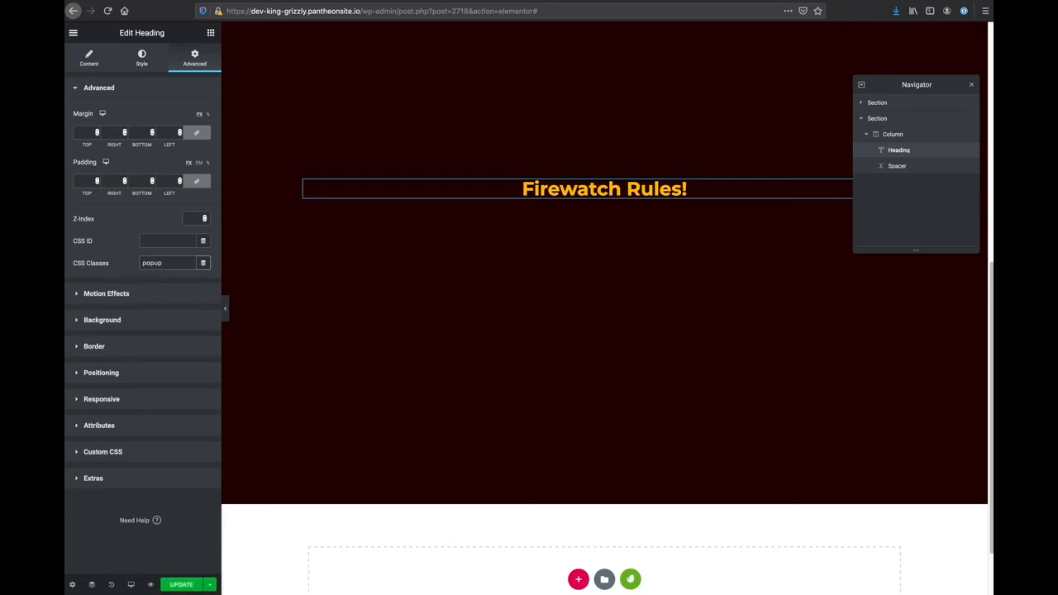
pyautogui.press('super+a')
pyautogui.press('BackSpace')
pyautogui.press('super+a')
pyautogui.press('BackSpace')
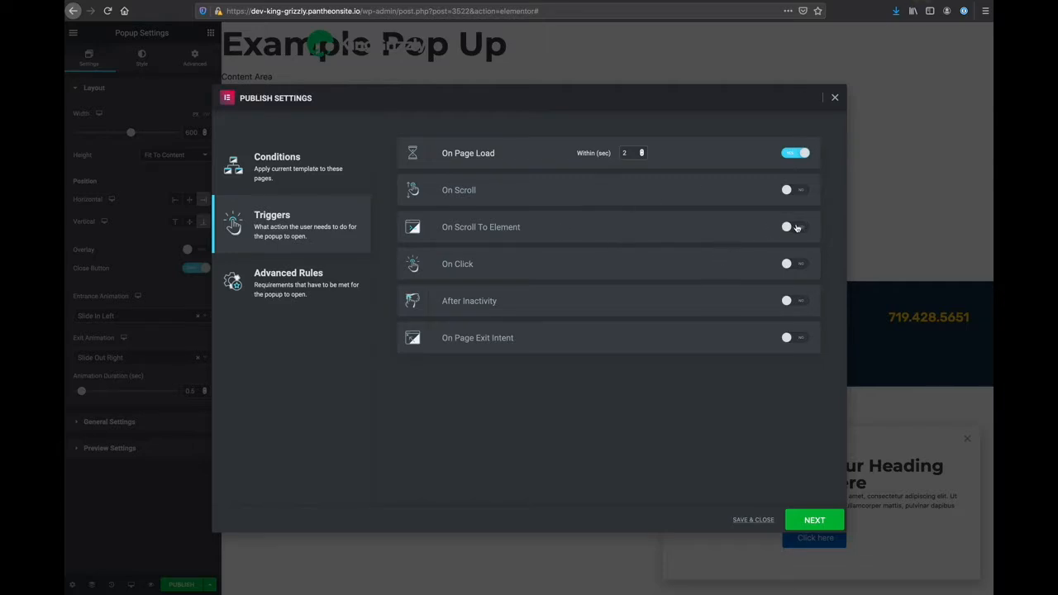
# Back in the popup's publish settings, switch On Scroll To Element, On Click, After Inactivity and On Page Exit Intent on and off again one by one.
pyautogui.click(795, 228)
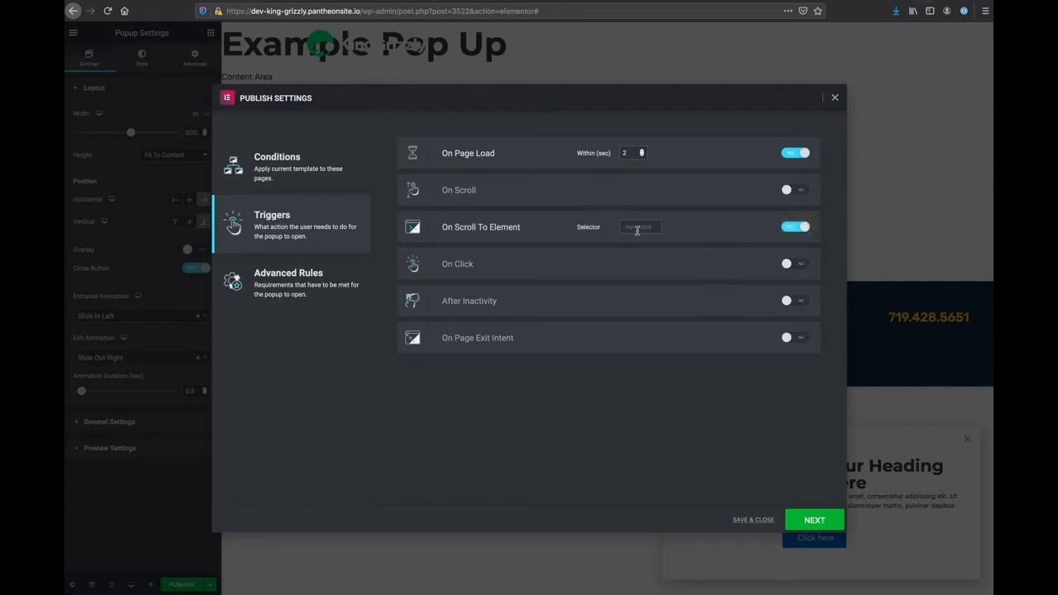
pyautogui.click(794, 229)
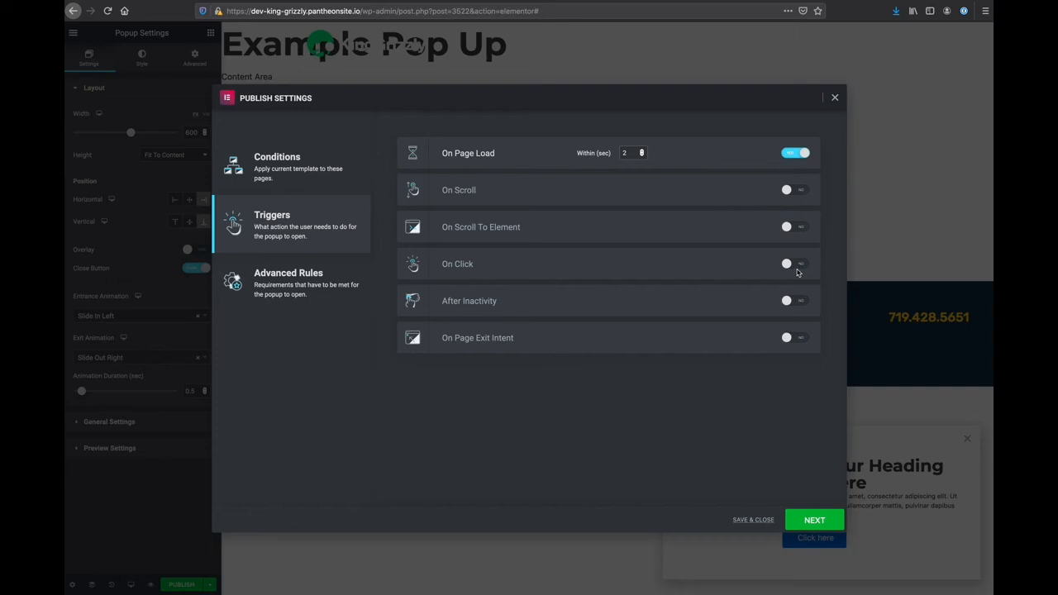
pyautogui.click(796, 266)
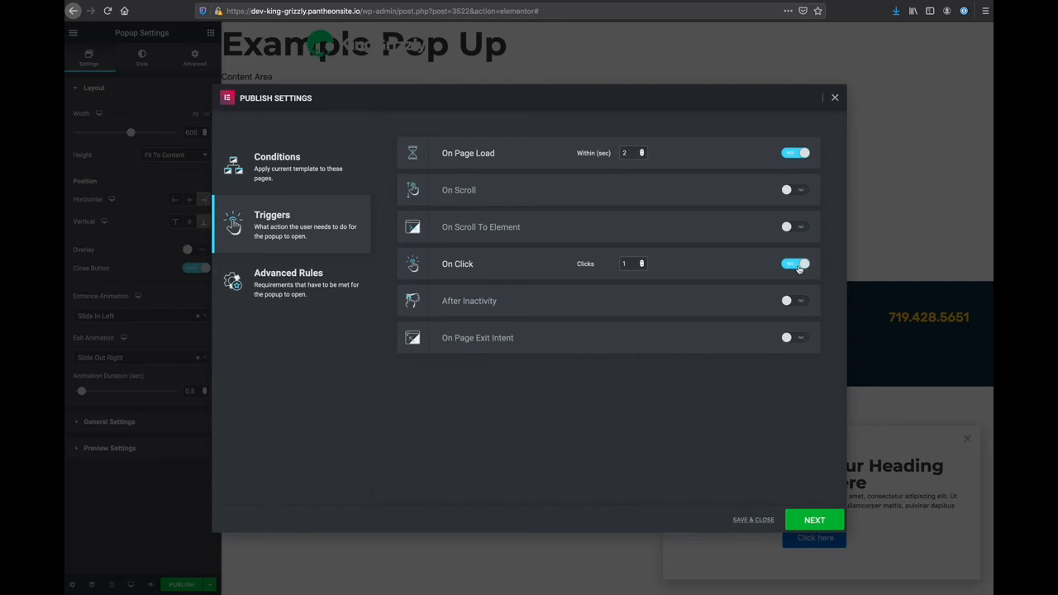
pyautogui.click(794, 266)
pyautogui.click(798, 303)
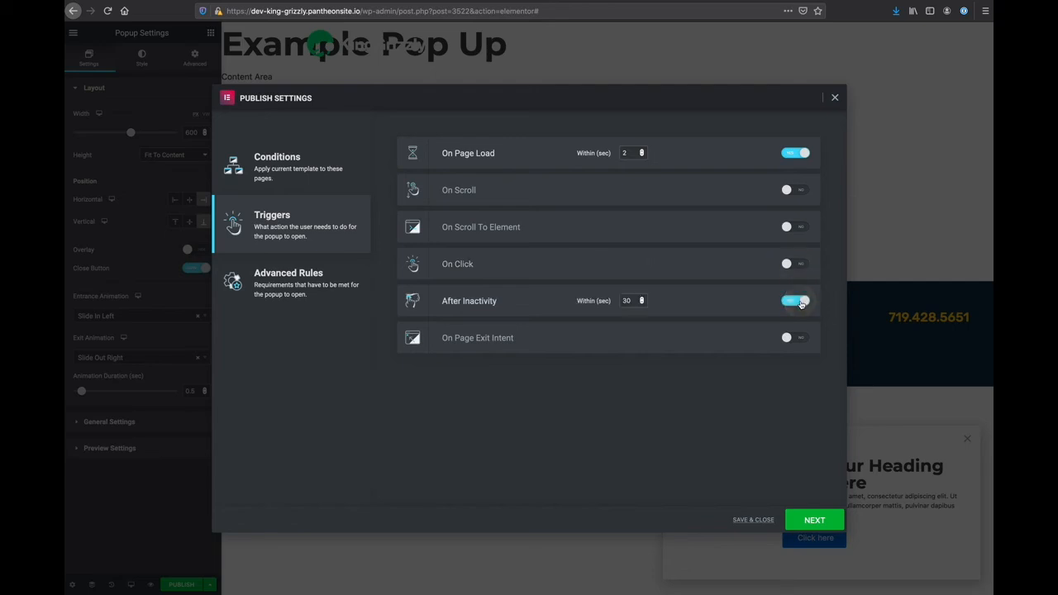
pyautogui.click(798, 302)
pyautogui.click(799, 339)
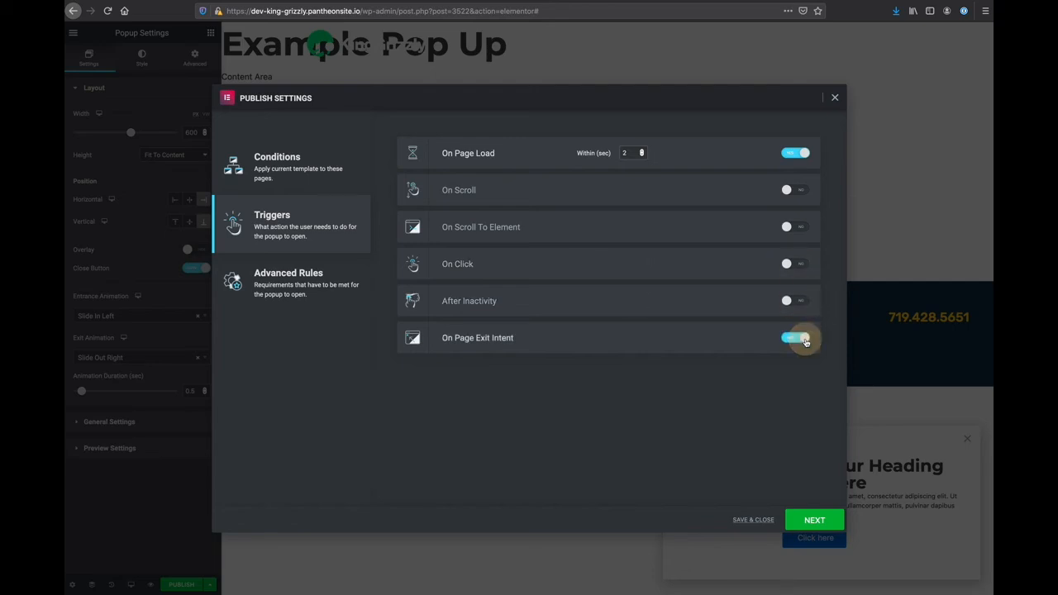
pyautogui.click(798, 338)
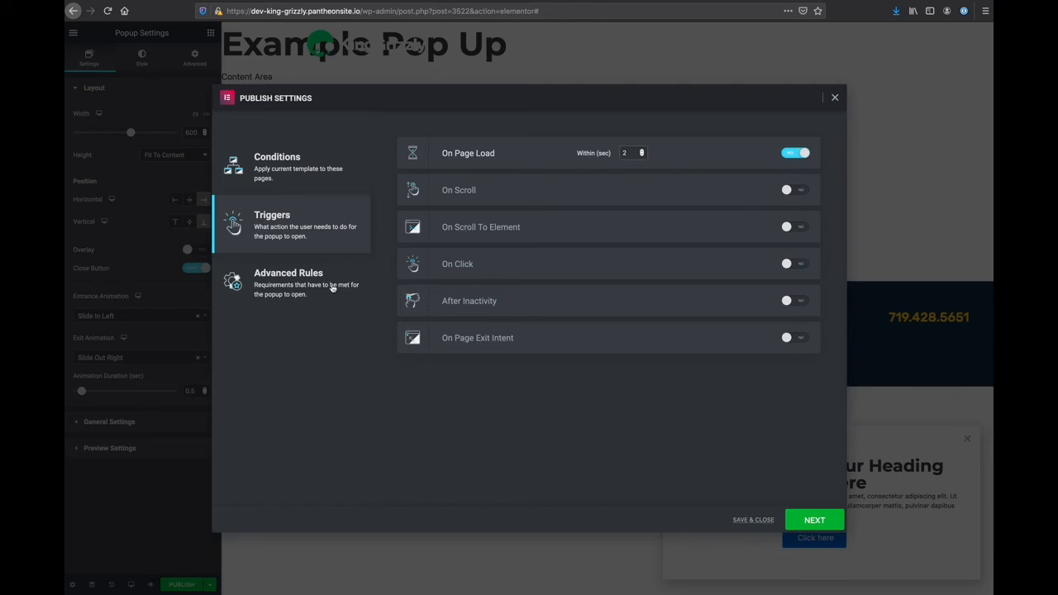
# Open the popup's advanced rules and switch the page views and sessions rules on and off again.
pyautogui.click(332, 288)
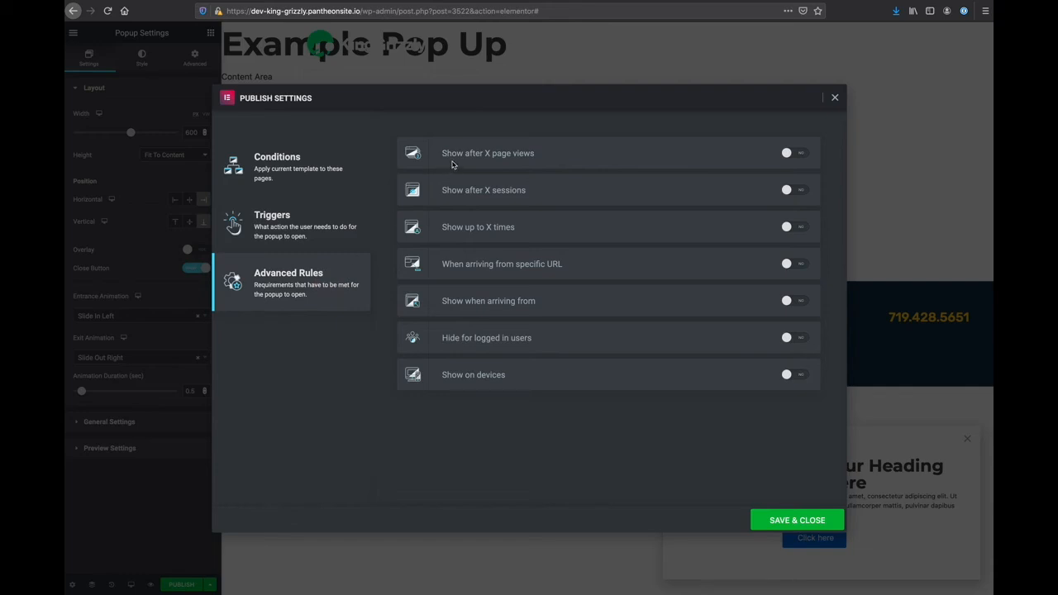
pyautogui.click(795, 155)
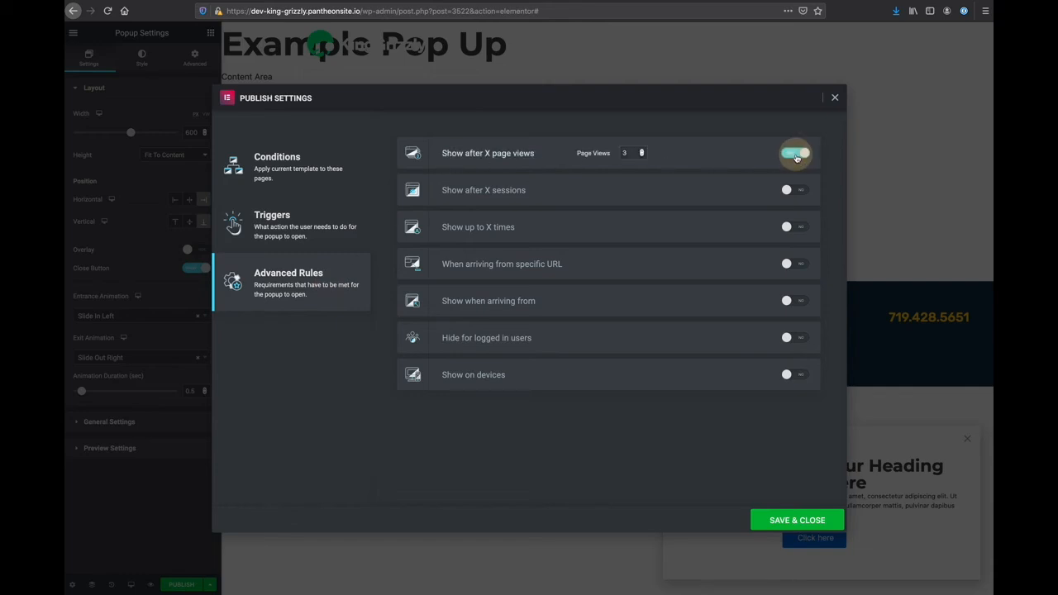
pyautogui.click(797, 155)
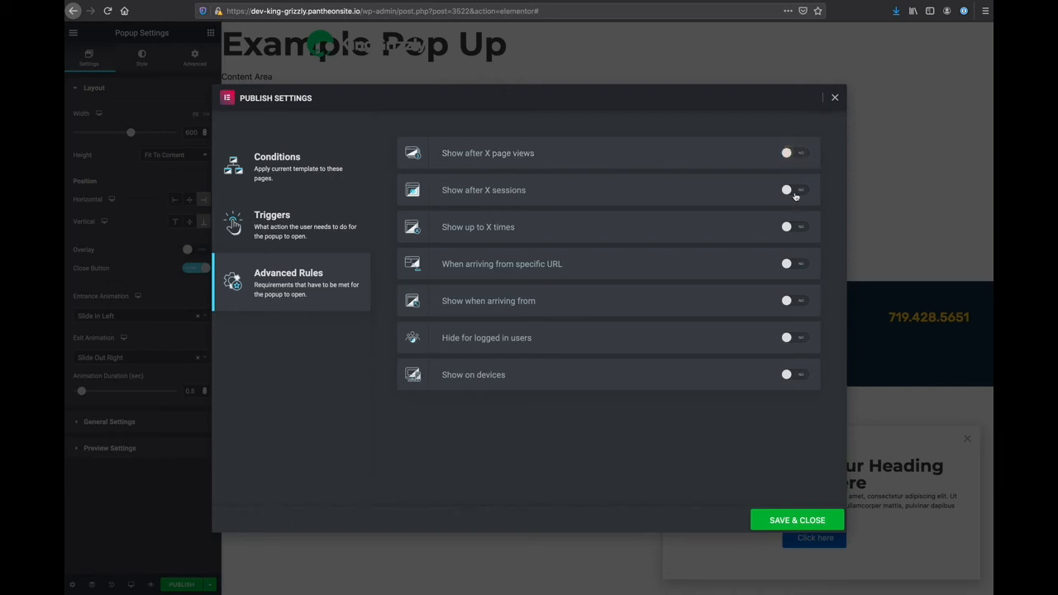
pyautogui.click(795, 191)
pyautogui.click(795, 192)
# Try the Show up to X times rule with 1 time counted On Close, and switch the rule off again.
pyautogui.click(798, 229)
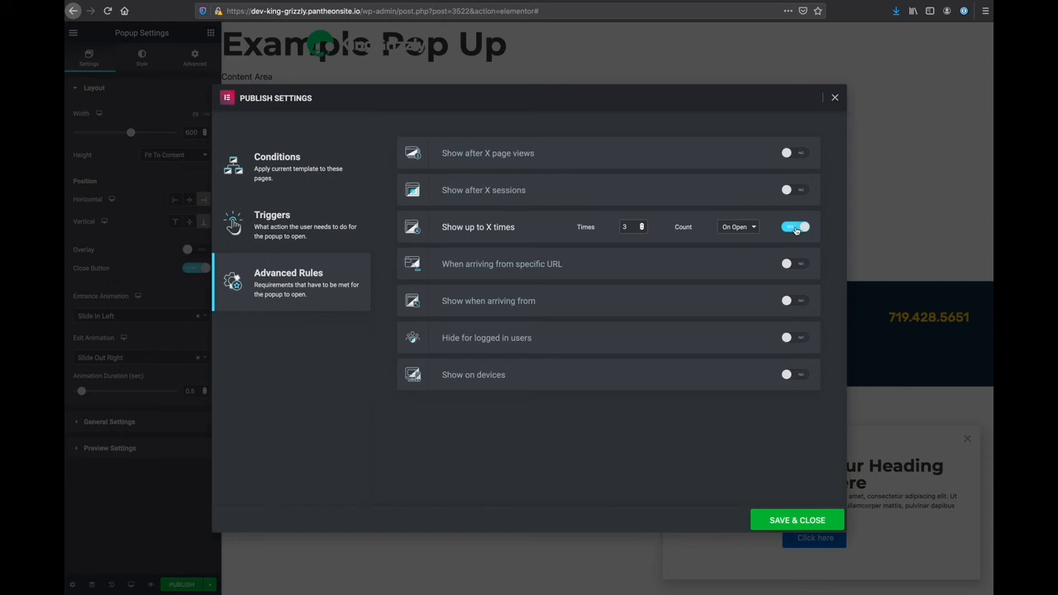
pyautogui.click(738, 228)
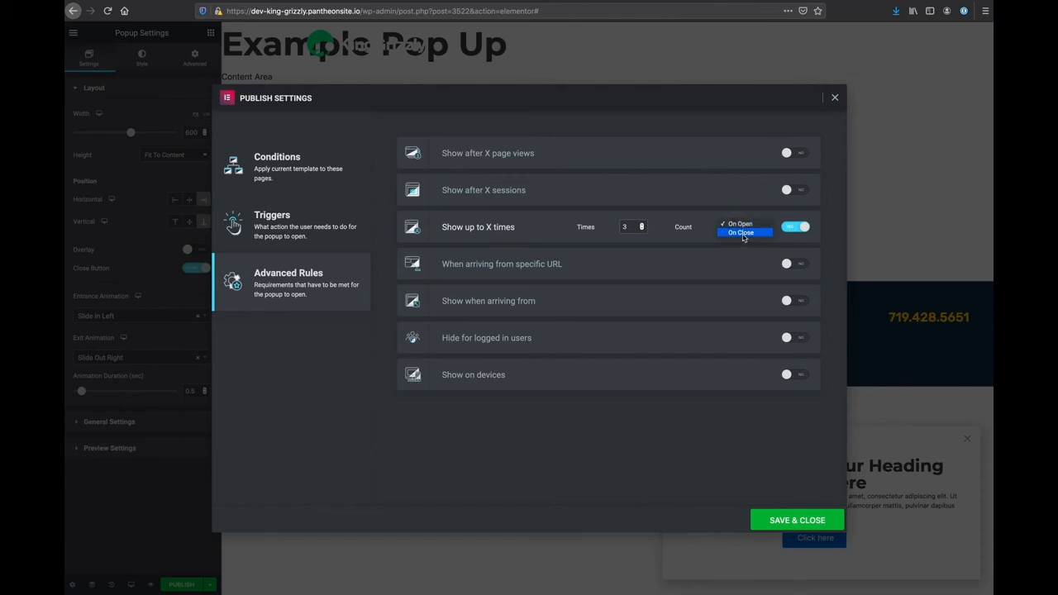
pyautogui.click(743, 235)
pyautogui.click(623, 227)
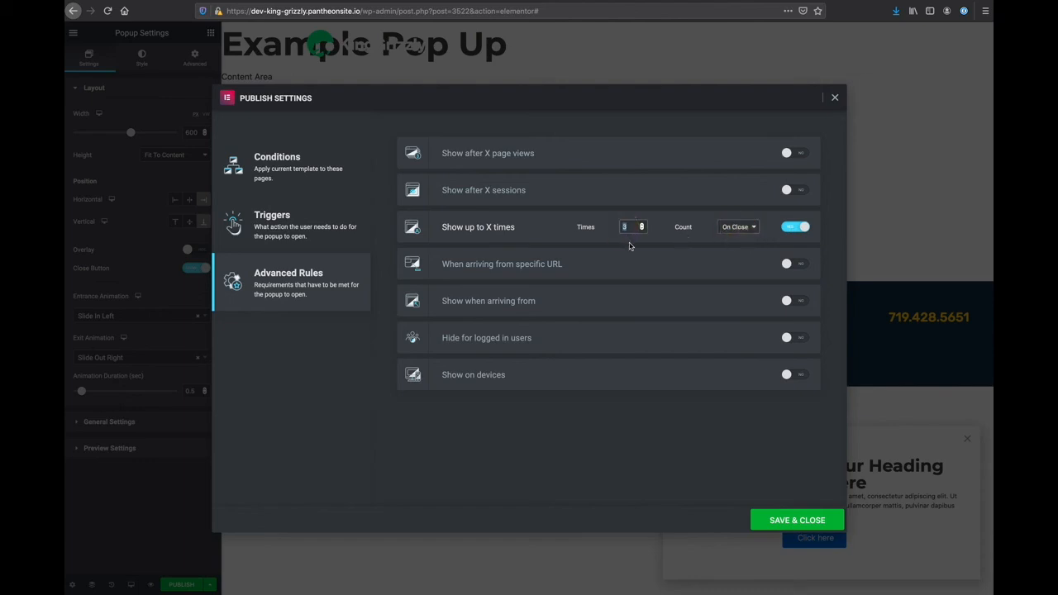
pyautogui.write('1')
pyautogui.click(792, 229)
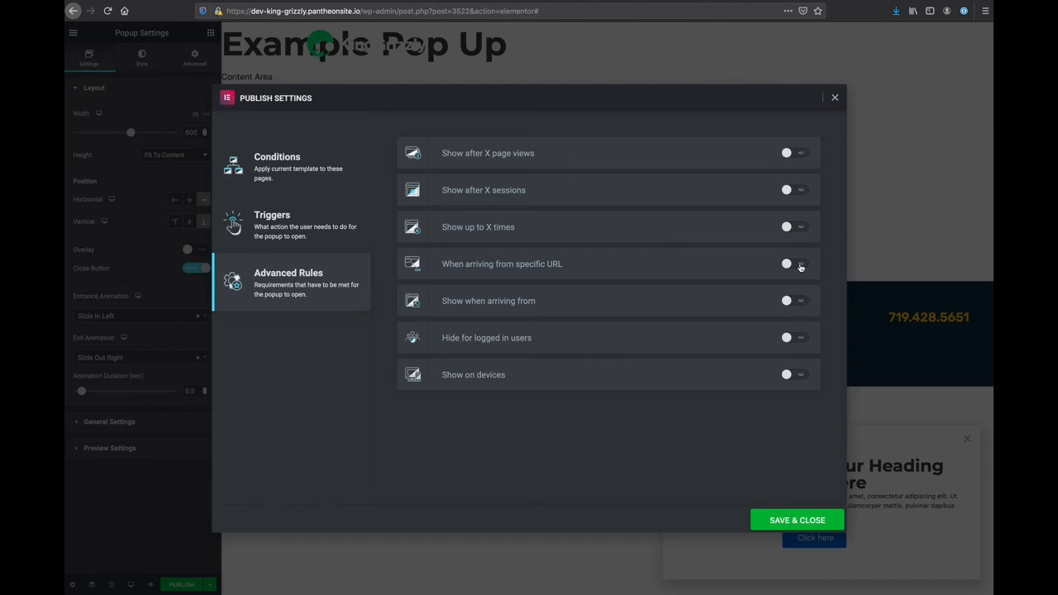
# Switch the Show when arriving from and Show on devices rules on and off again.
pyautogui.click(800, 300)
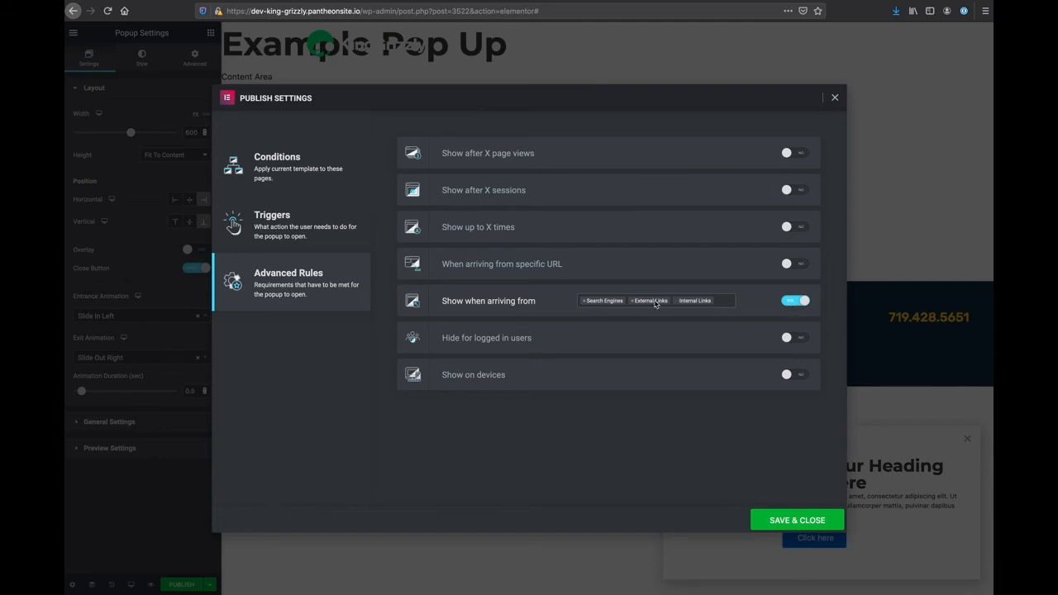
pyautogui.click(793, 303)
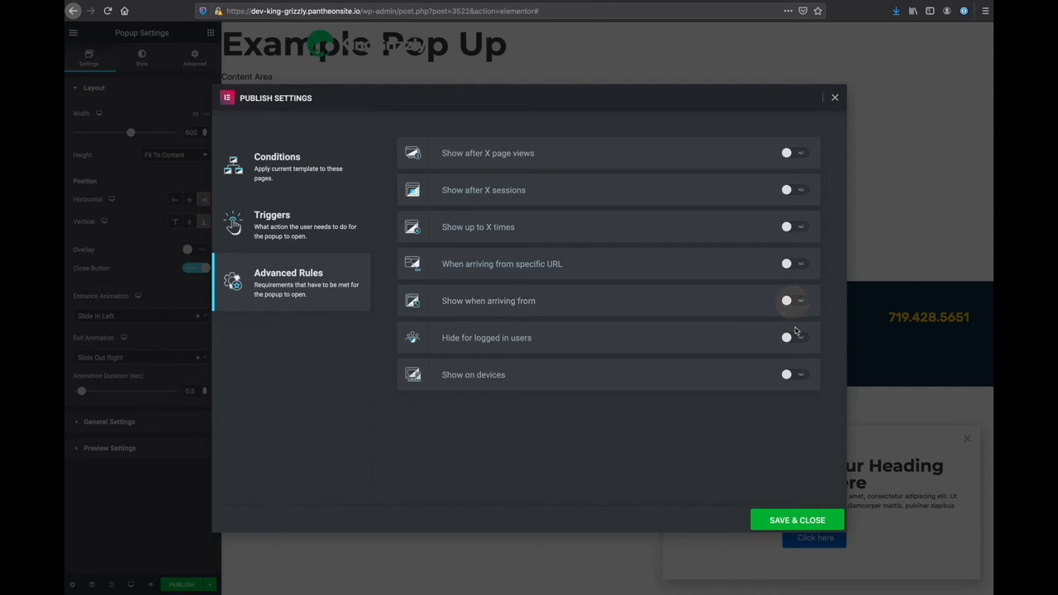
pyautogui.click(805, 376)
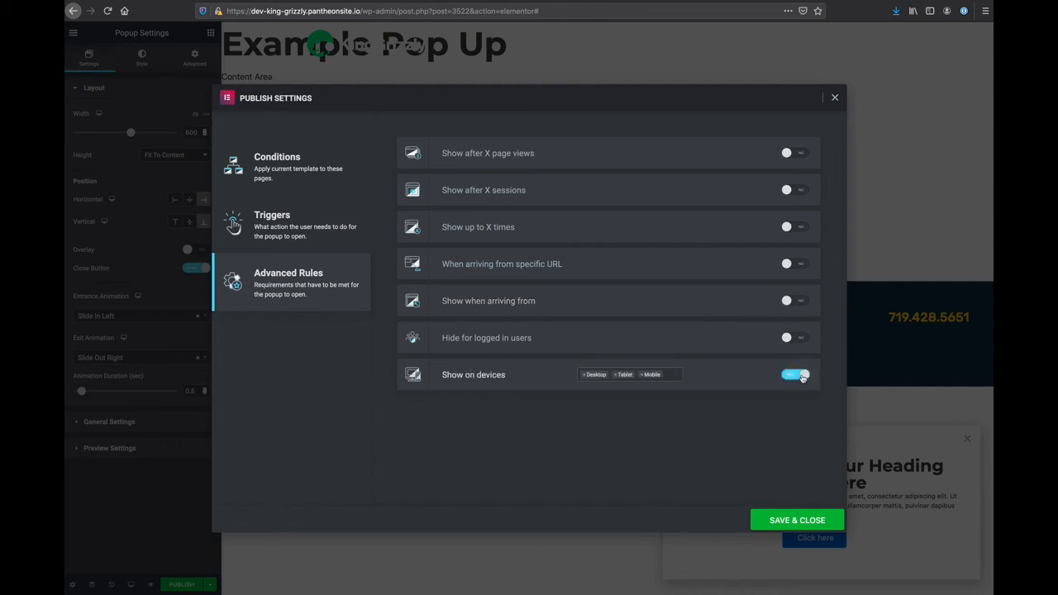
pyautogui.click(799, 379)
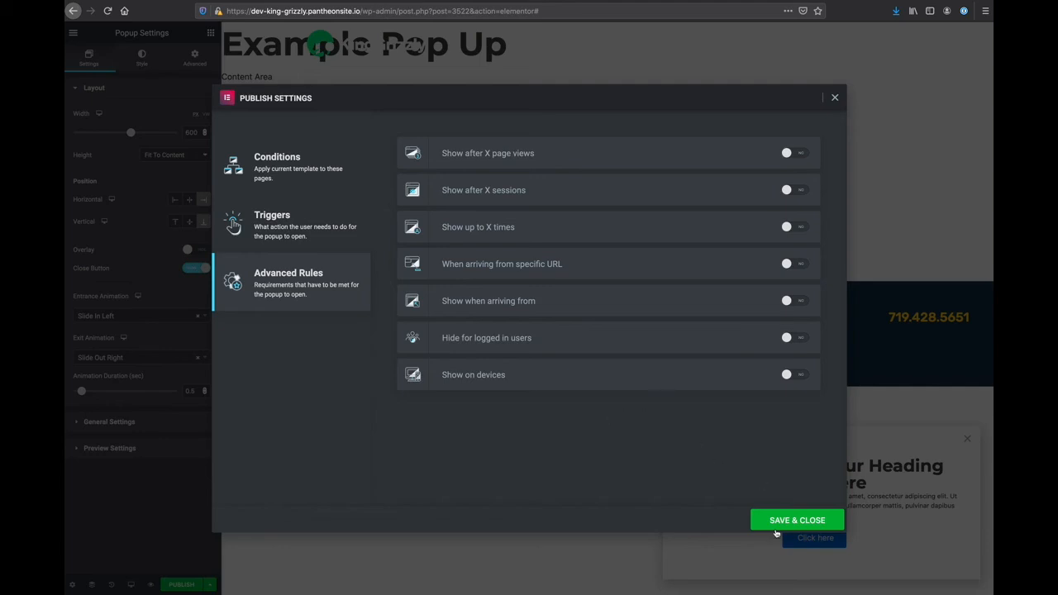
# Review the popup's display conditions, and save and close the publish settings.
pyautogui.click(314, 172)
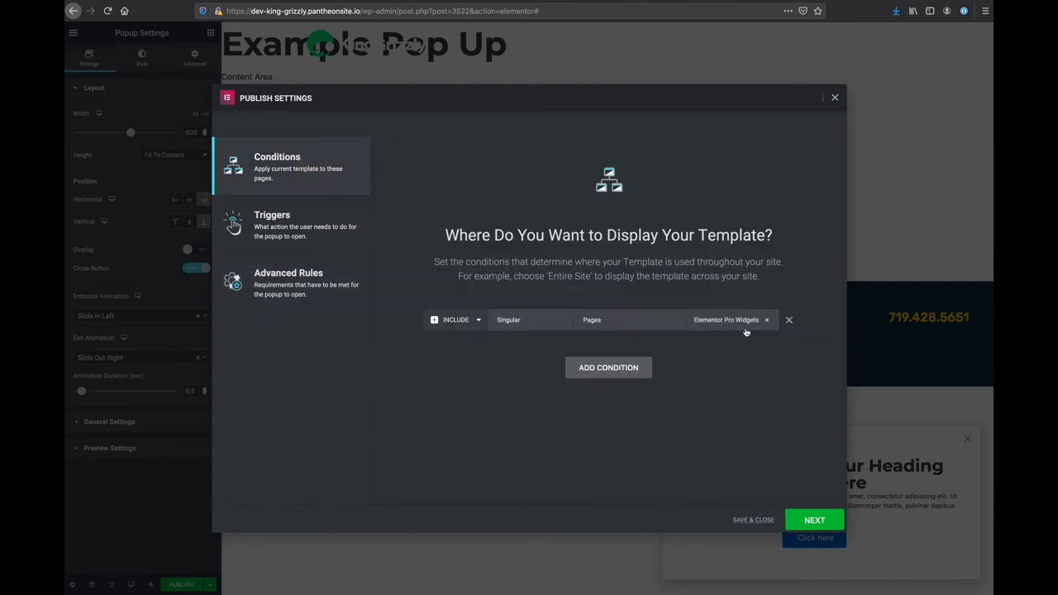
pyautogui.click(765, 522)
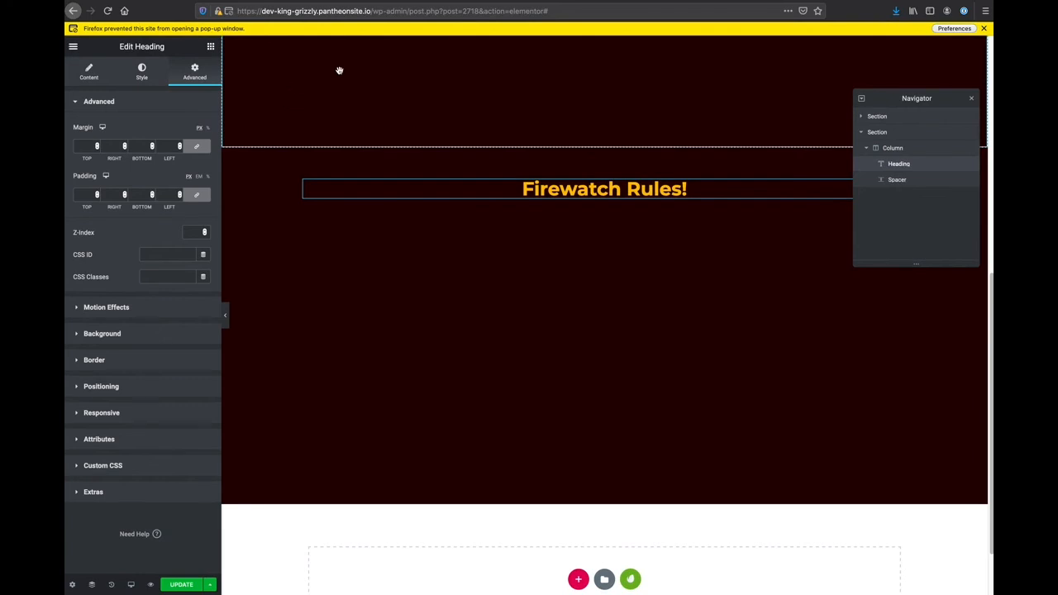
# Allow browser pop-ups for the site from the page's editor and check the popup on the page preview while scrolling.
pyautogui.click(952, 29)
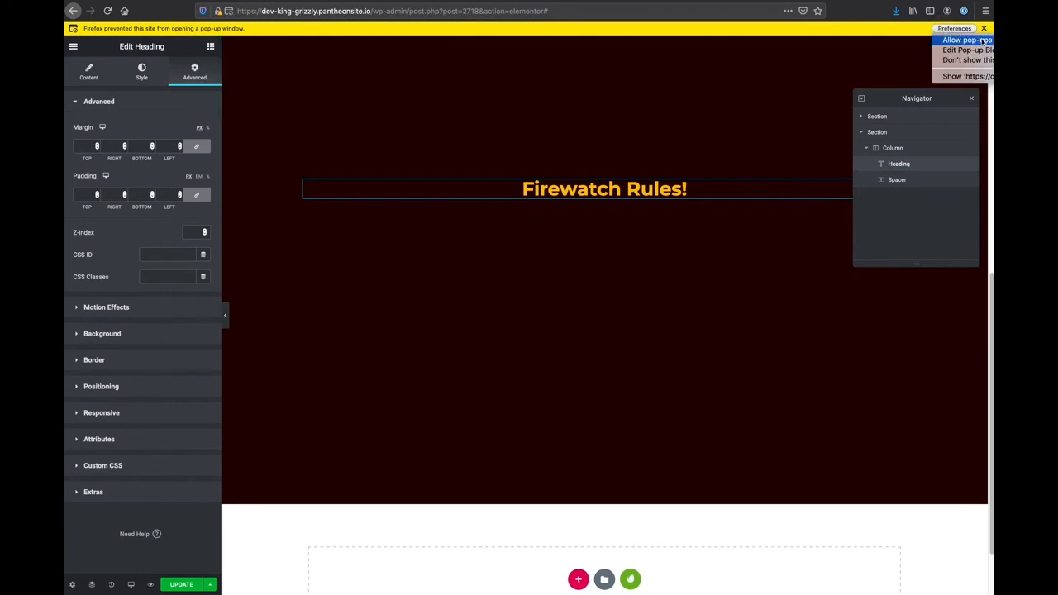
pyautogui.click(966, 40)
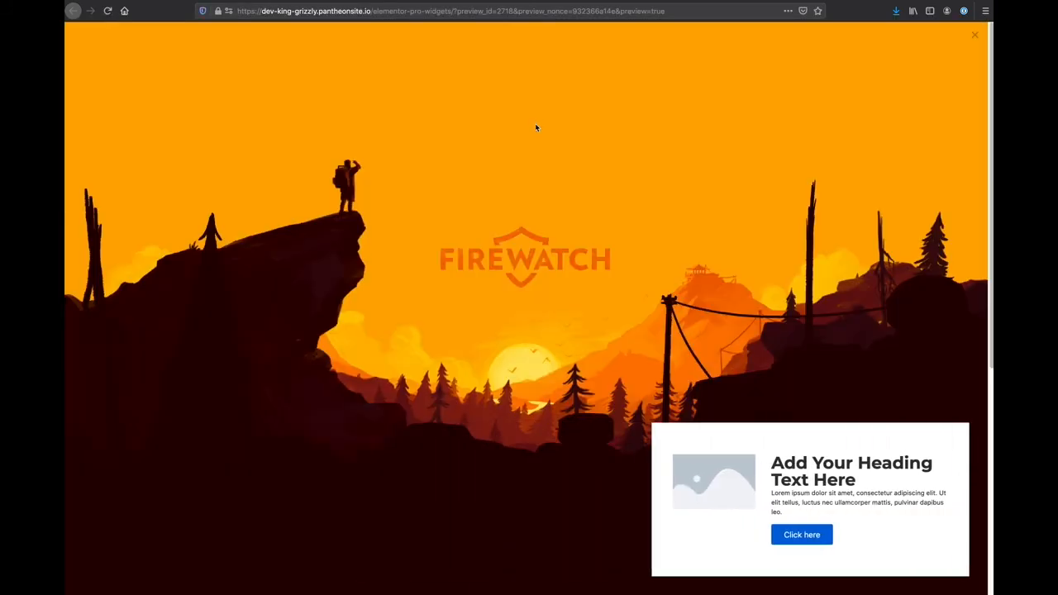
pyautogui.scroll(-3, 665, 198)
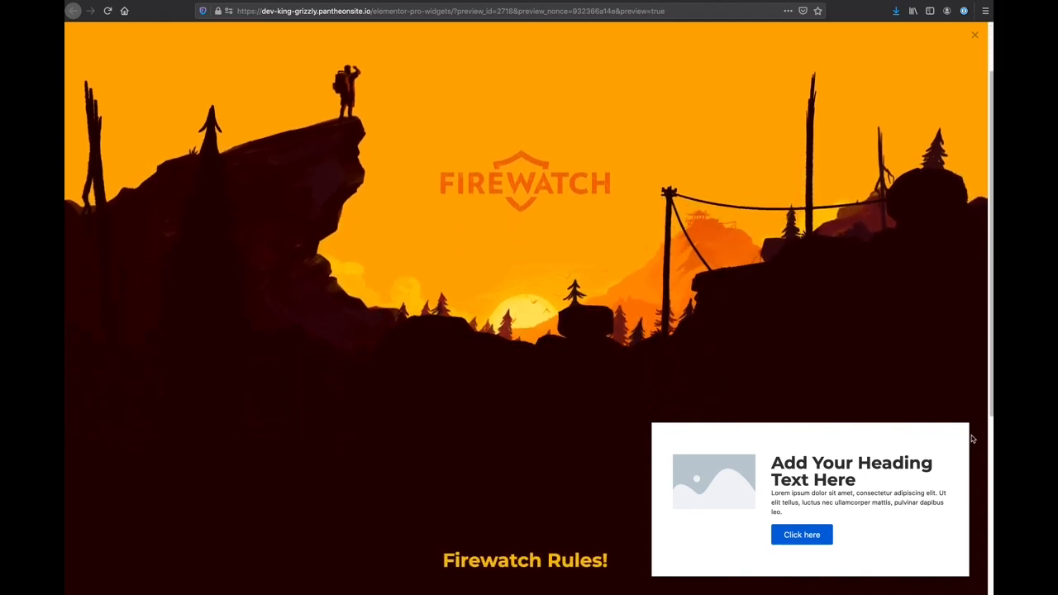
pyautogui.scroll(3, 963, 435)
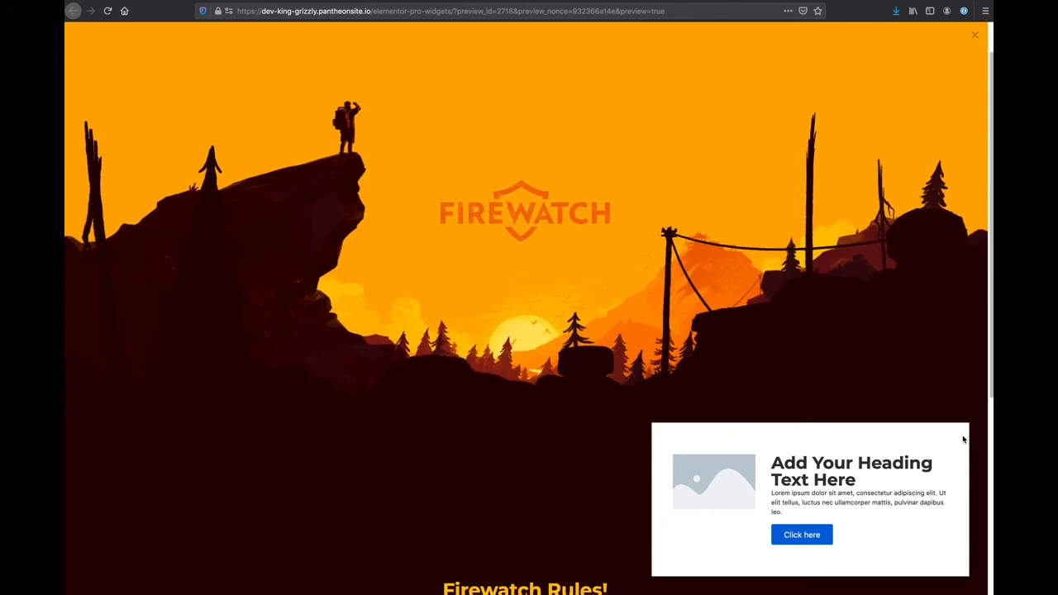
# Dismiss the popup on the page preview and set its close button position to Inside in the popup settings.
pyautogui.click(829, 349)
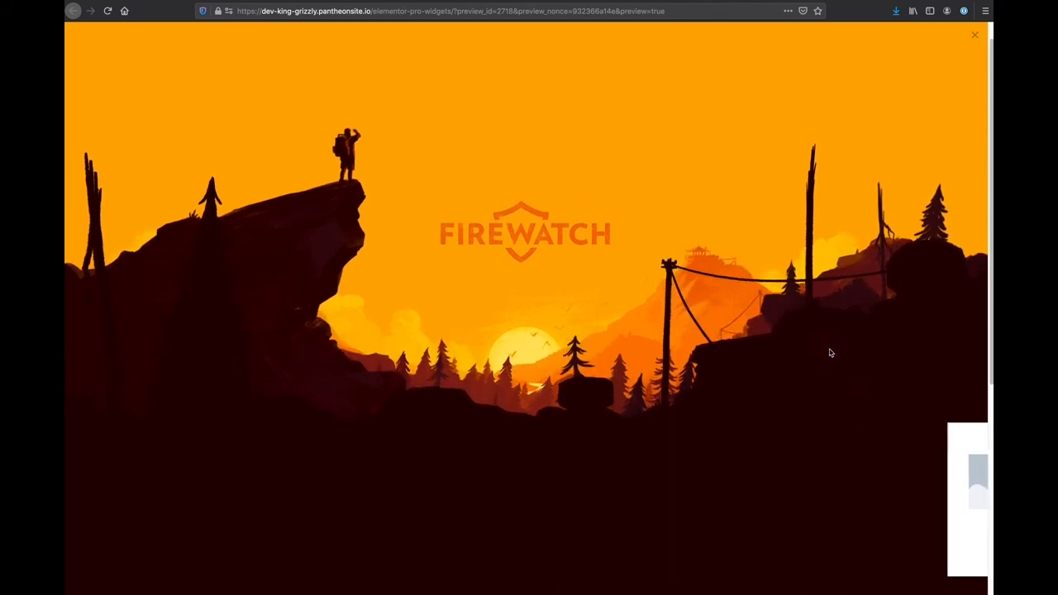
pyautogui.click(906, 1)
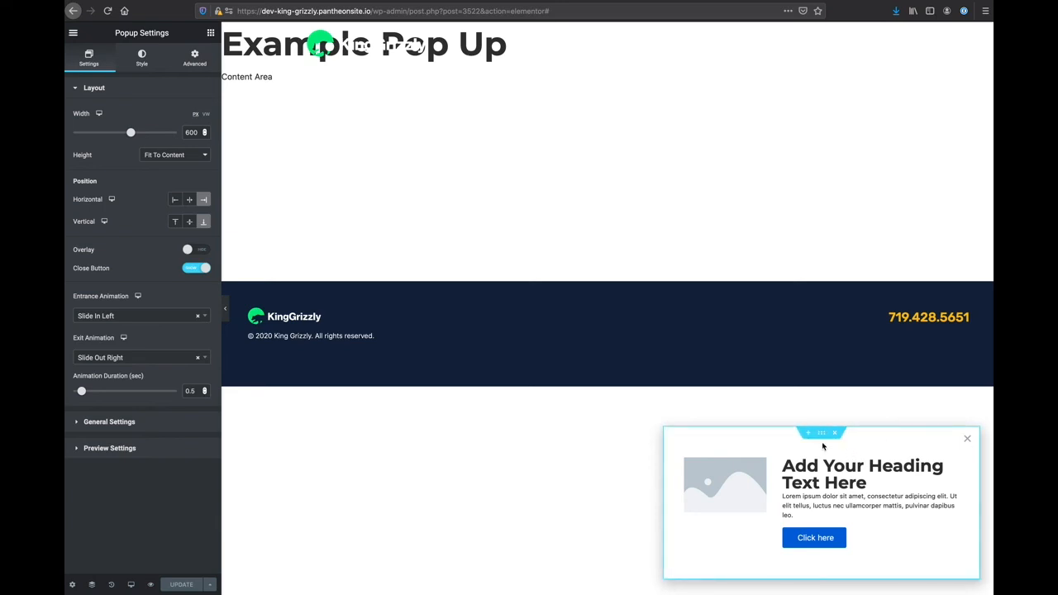
pyautogui.click(76, 584)
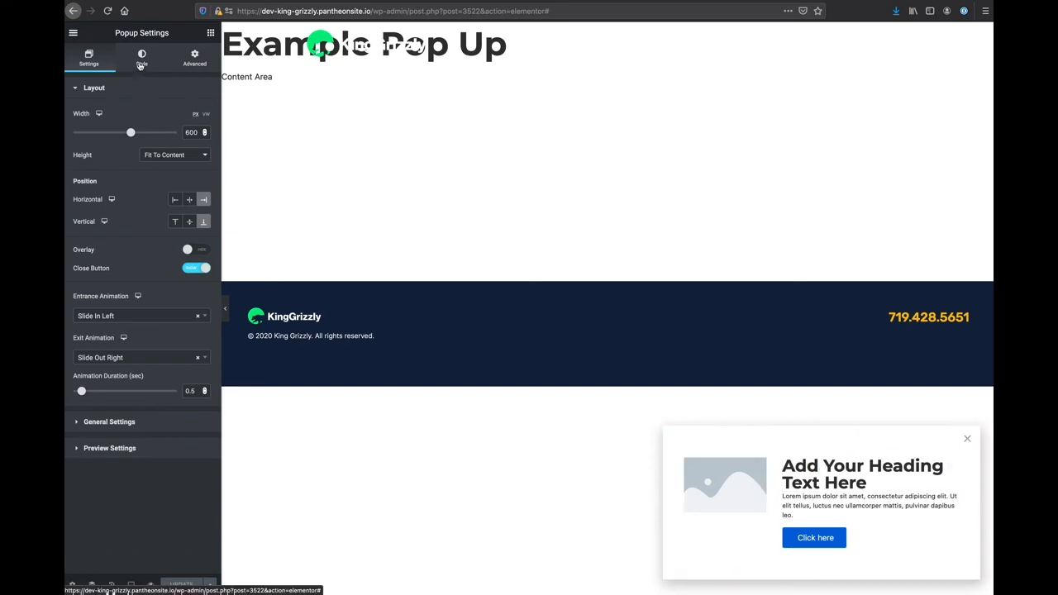
pyautogui.click(140, 60)
pyautogui.click(126, 344)
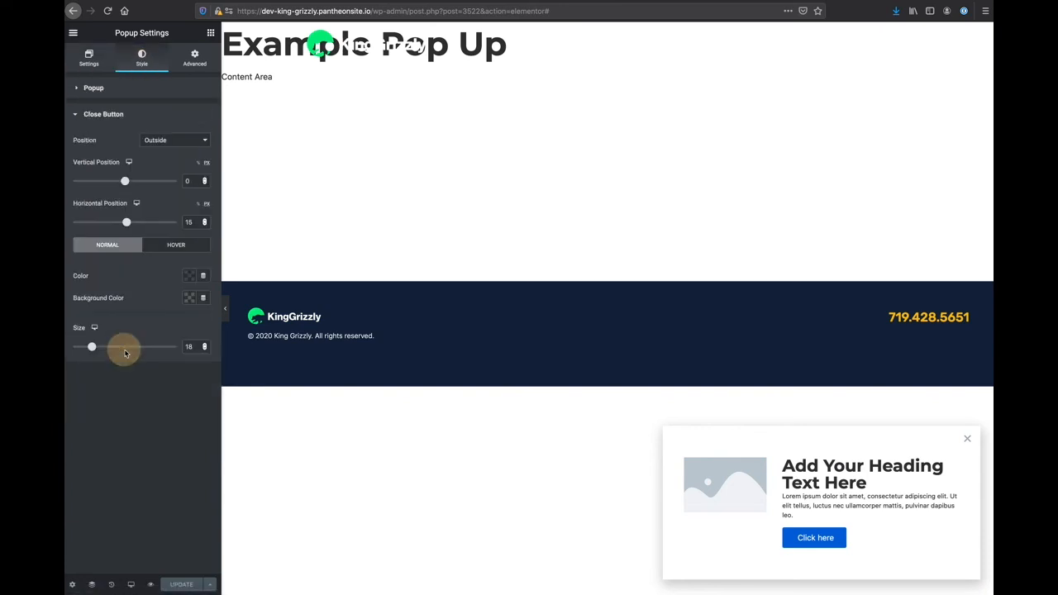
pyautogui.click(169, 141)
pyautogui.click(183, 133)
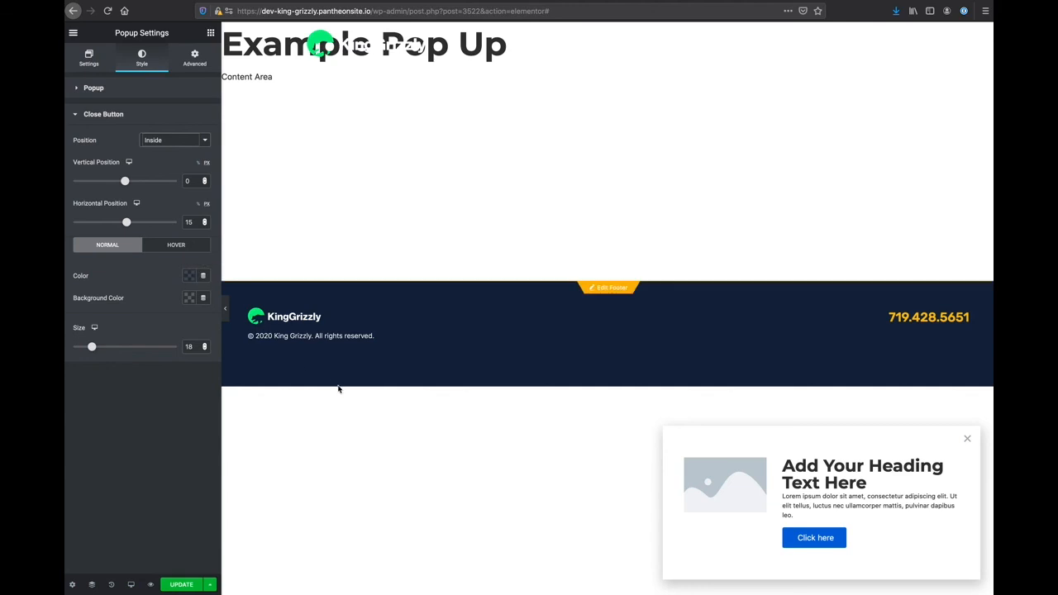
# Set the popup's entrance animation to Slide In Right, and check the updated popup on the reloaded page preview.
pyautogui.click(88, 60)
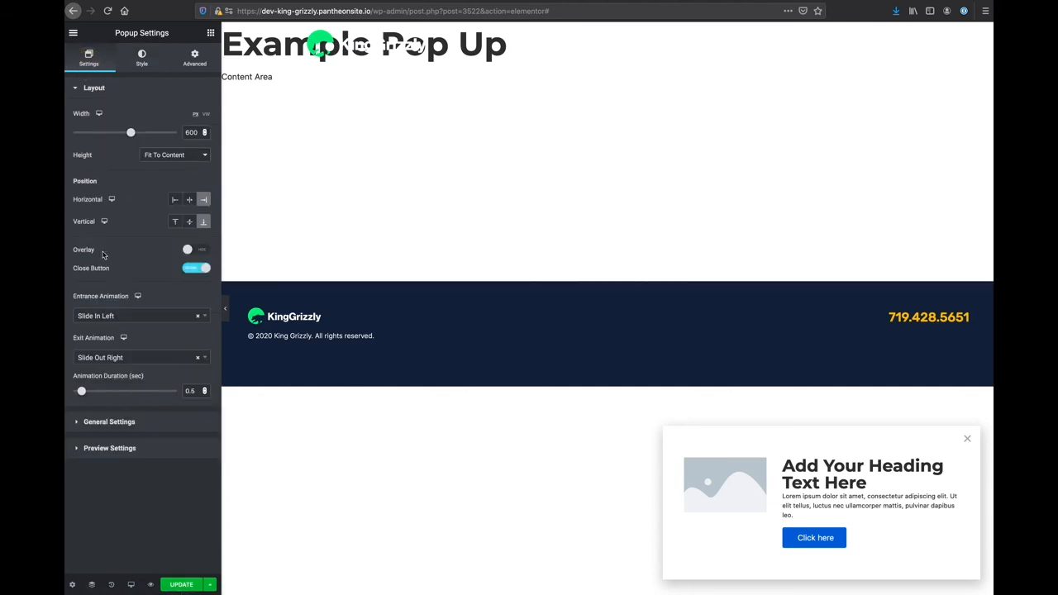
pyautogui.click(123, 319)
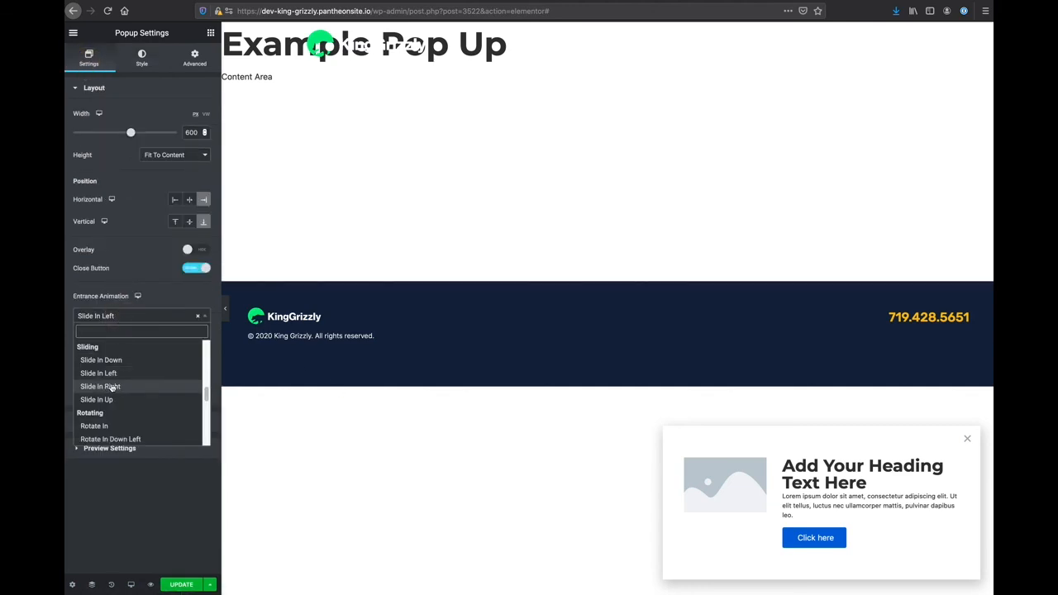
pyautogui.click(106, 385)
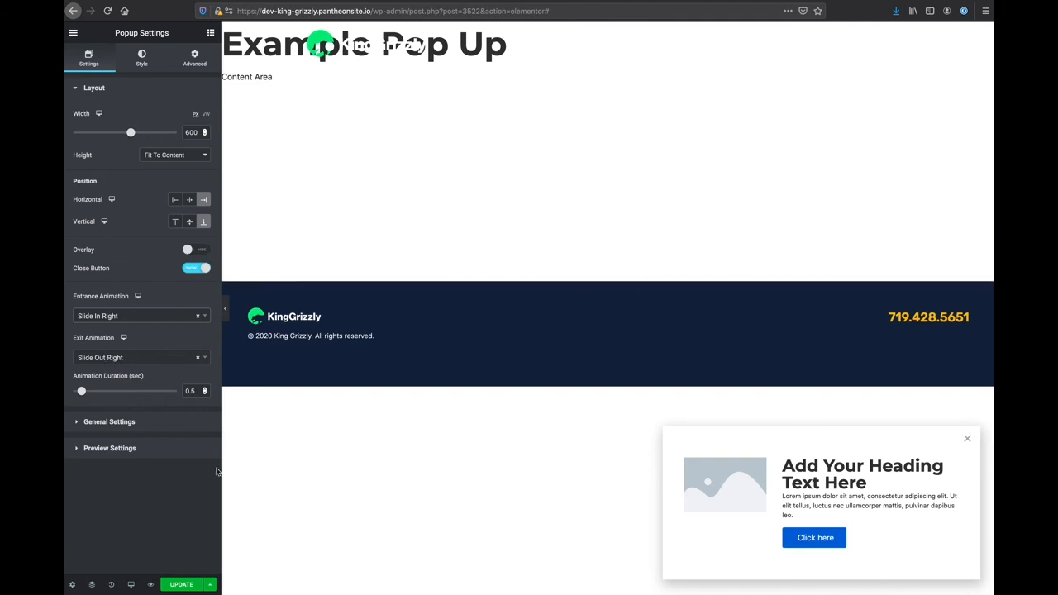
pyautogui.click(181, 584)
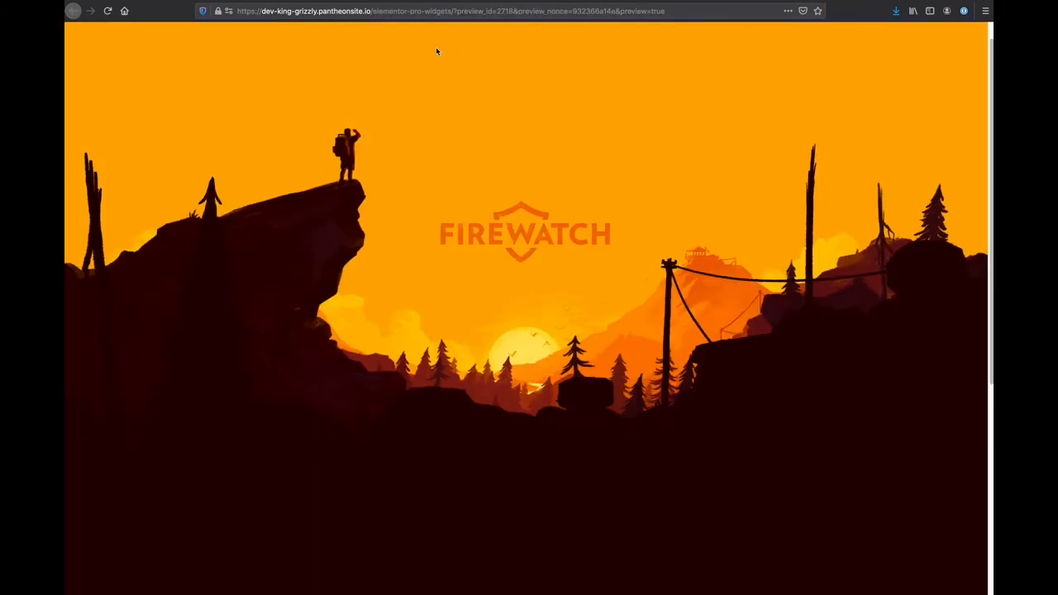
pyautogui.click(108, 11)
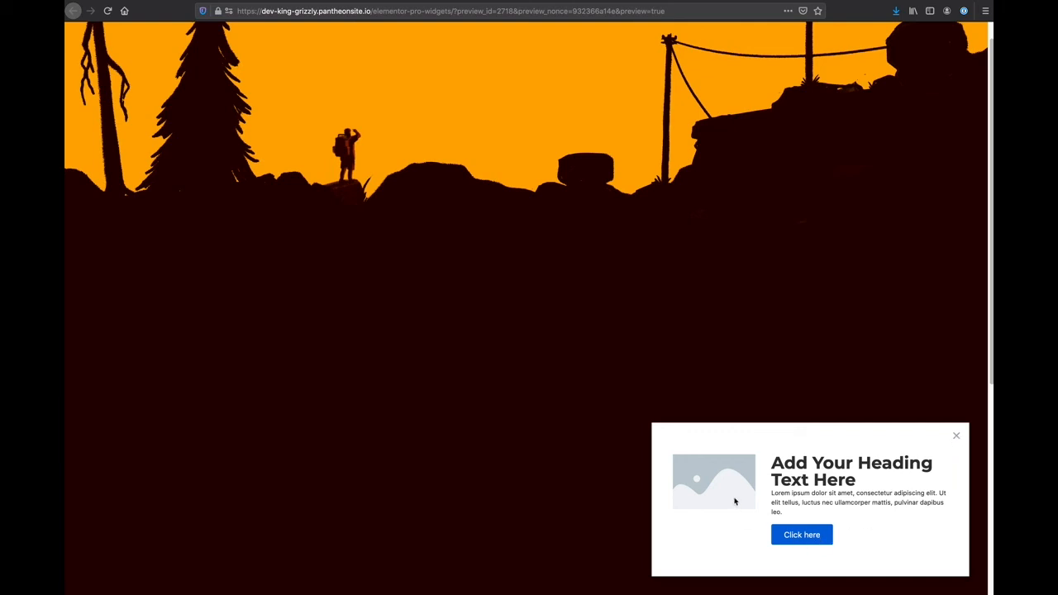
pyautogui.click(743, 399)
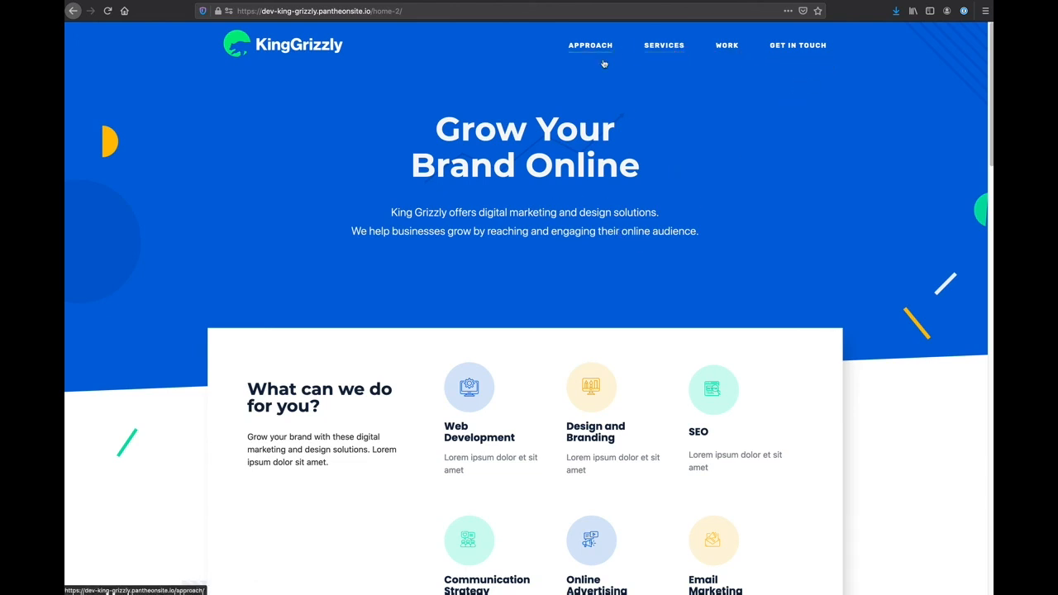
# Shrink the home page's browser window to mobile width and try opening and closing the full-screen navigation menu.
pyautogui.moveTo(987, 592); pyautogui.dragTo(363, 517)
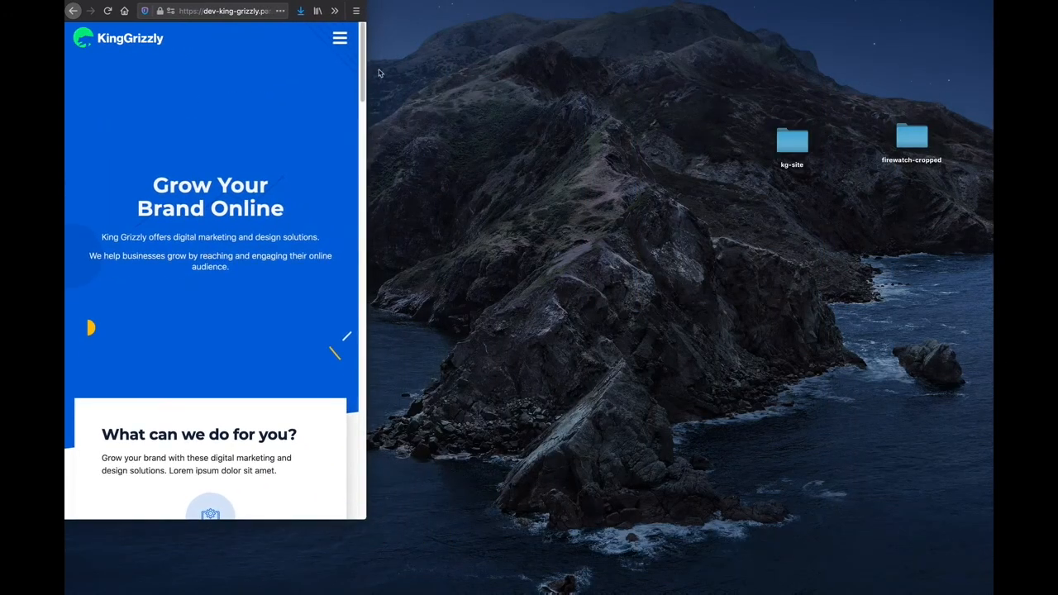
pyautogui.moveTo(361, 3); pyautogui.dragTo(645, 3)
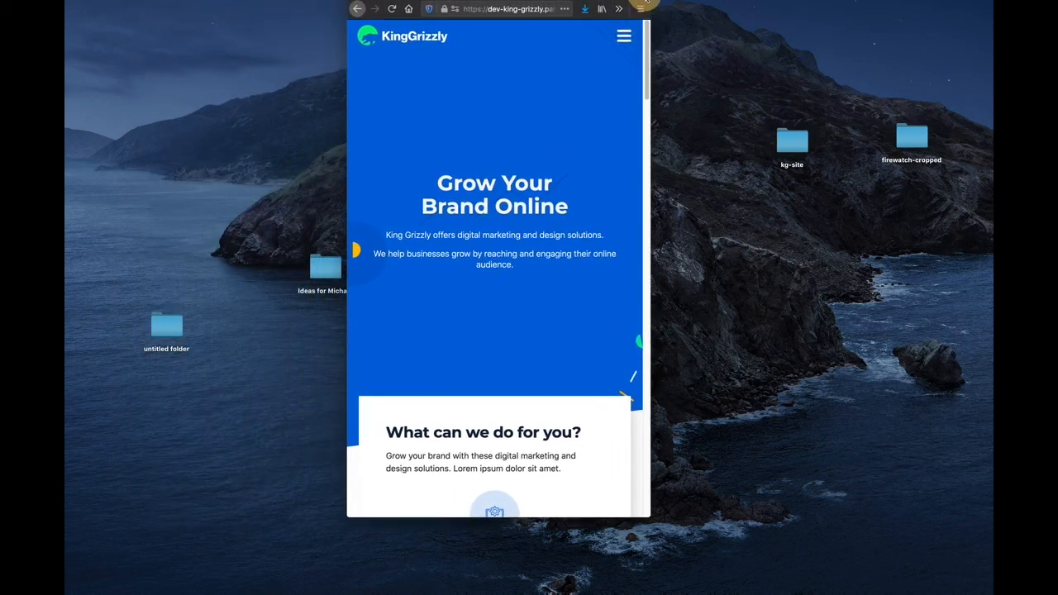
pyautogui.click(625, 39)
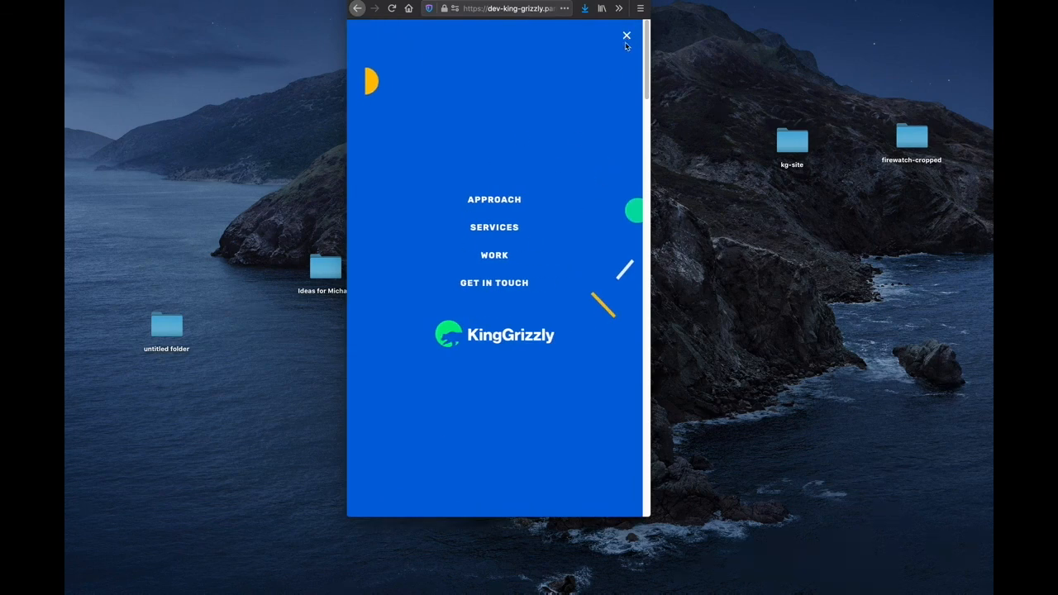
pyautogui.click(627, 37)
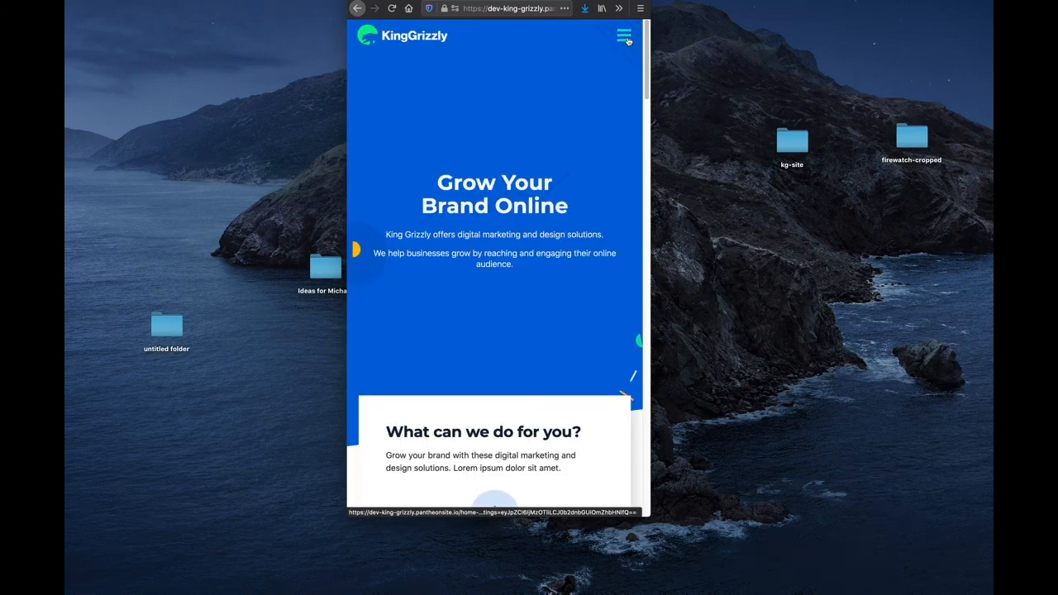
pyautogui.click(626, 38)
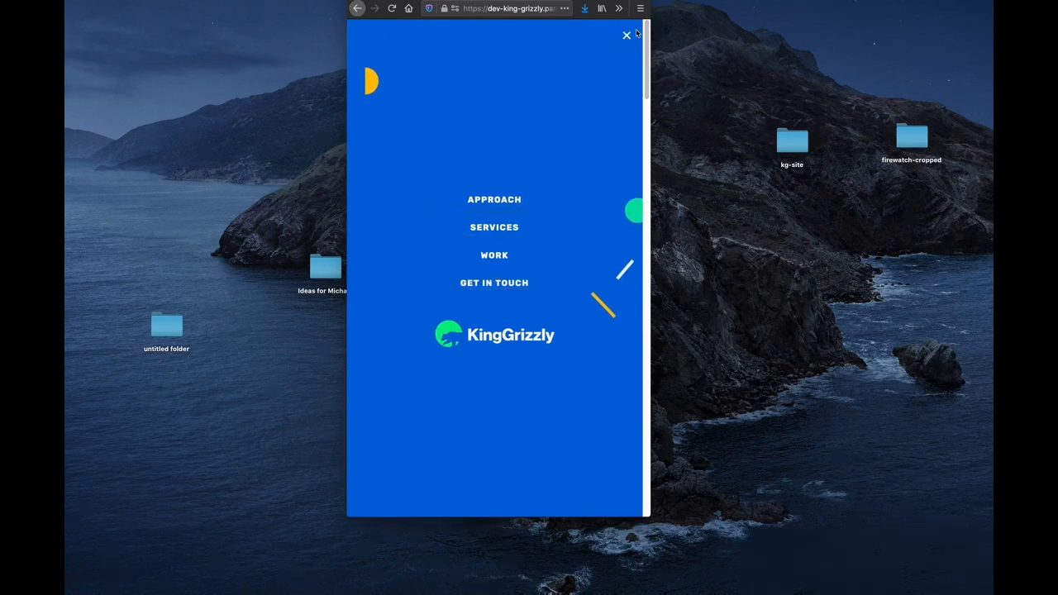
pyautogui.click(628, 36)
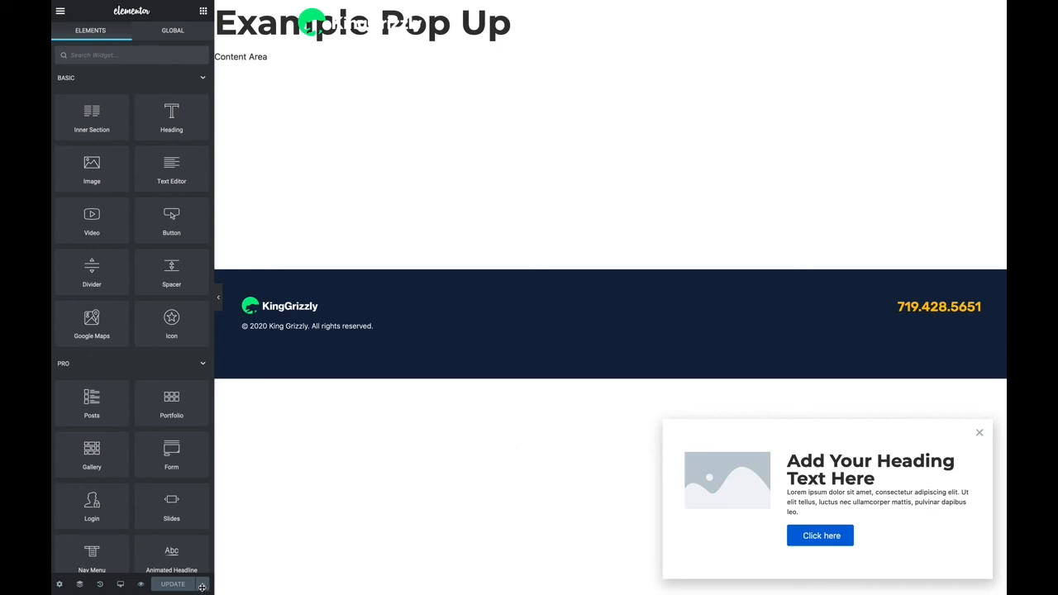
# Review the trigger options in the Example Pop Up's publish settings and close the dialog.
pyautogui.click(203, 585)
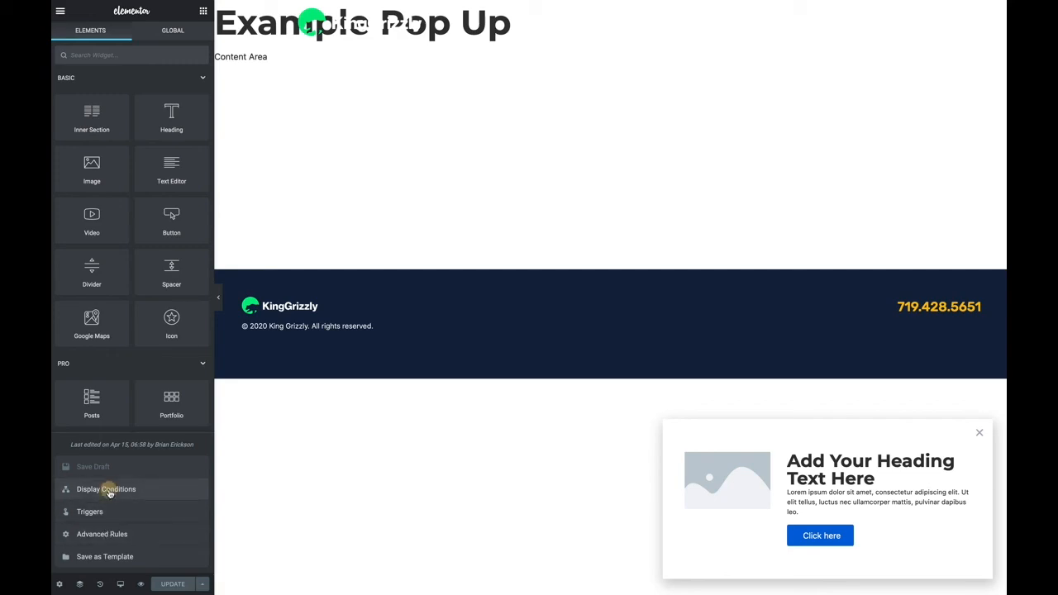
pyautogui.click(107, 494)
pyautogui.click(258, 203)
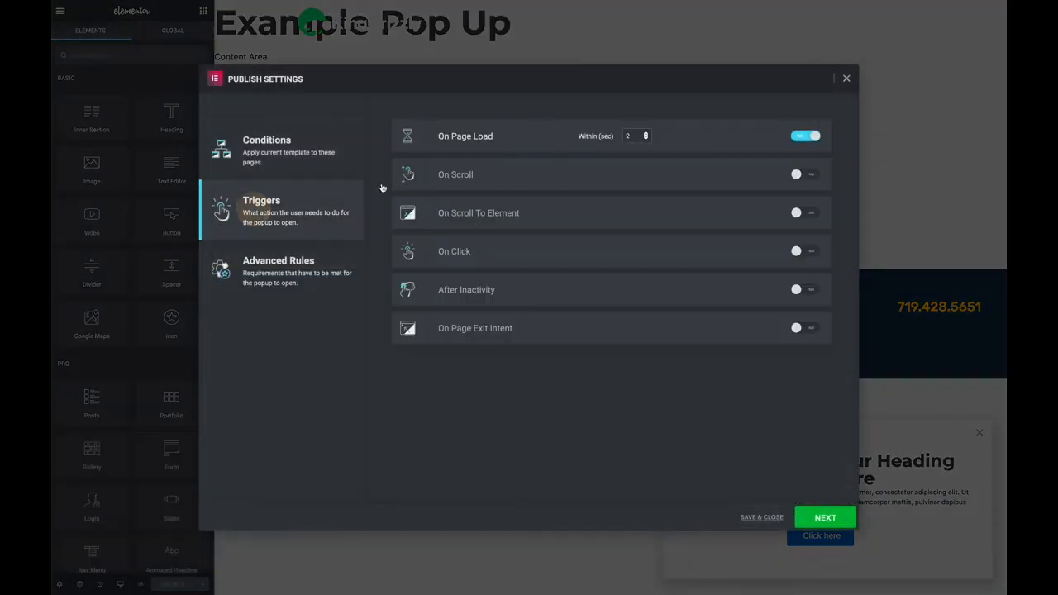
pyautogui.click(846, 79)
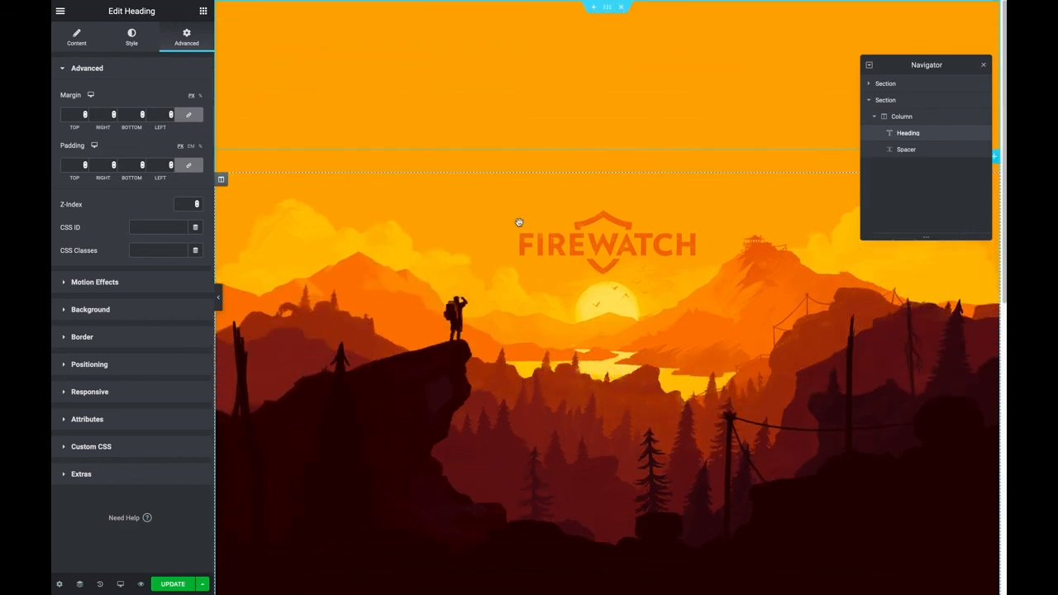
# Add a Button widget directly below the "Firewatch Rules!" heading on the page.
pyautogui.scroll(-3, 521, 227)
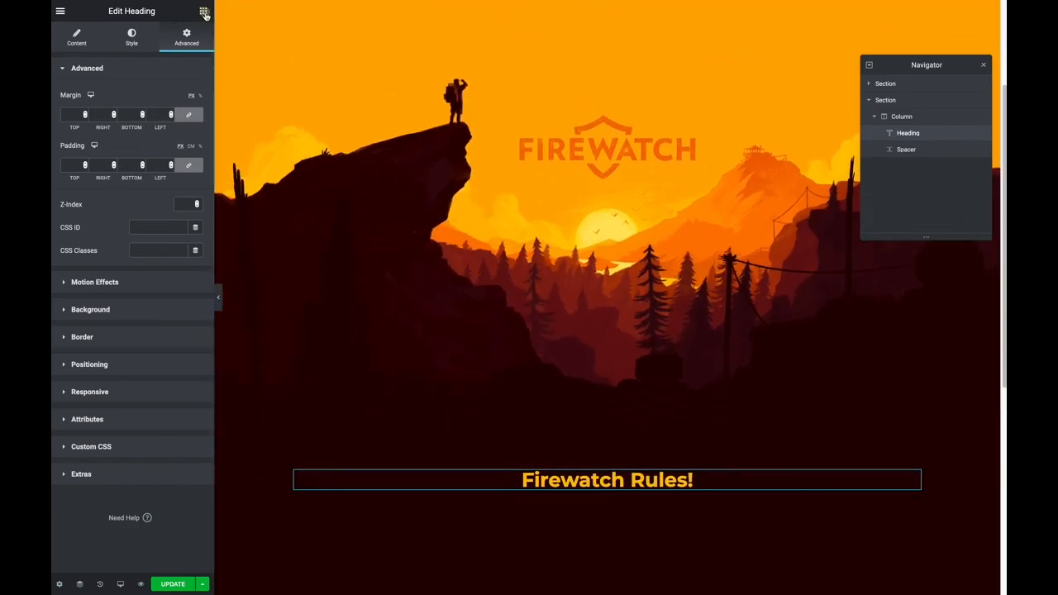
pyautogui.click(203, 11)
pyautogui.write('bu')
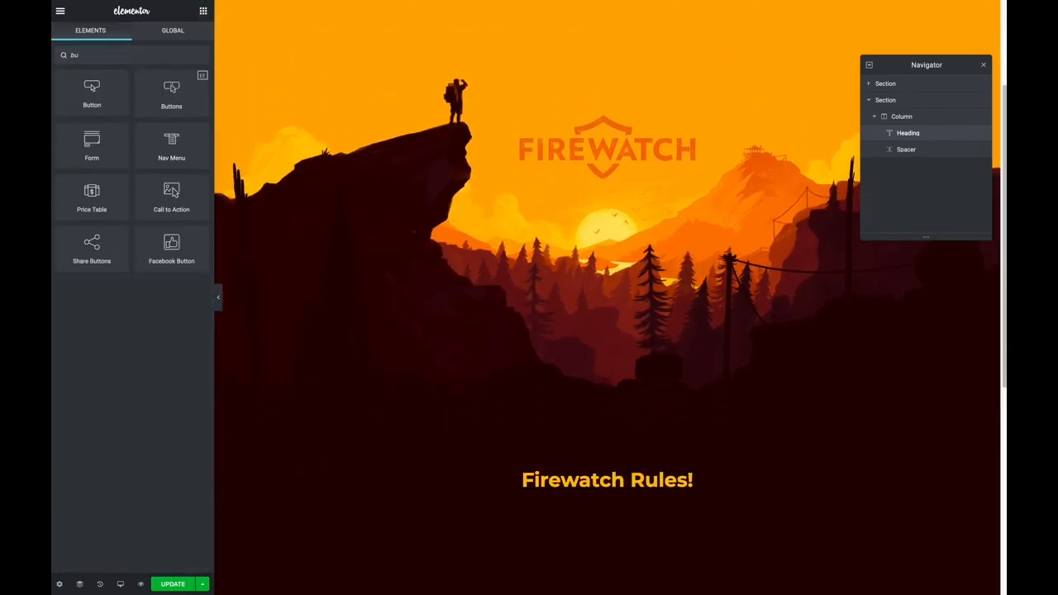
pyautogui.write('tton')
pyautogui.moveTo(92, 91); pyautogui.dragTo(523, 489)
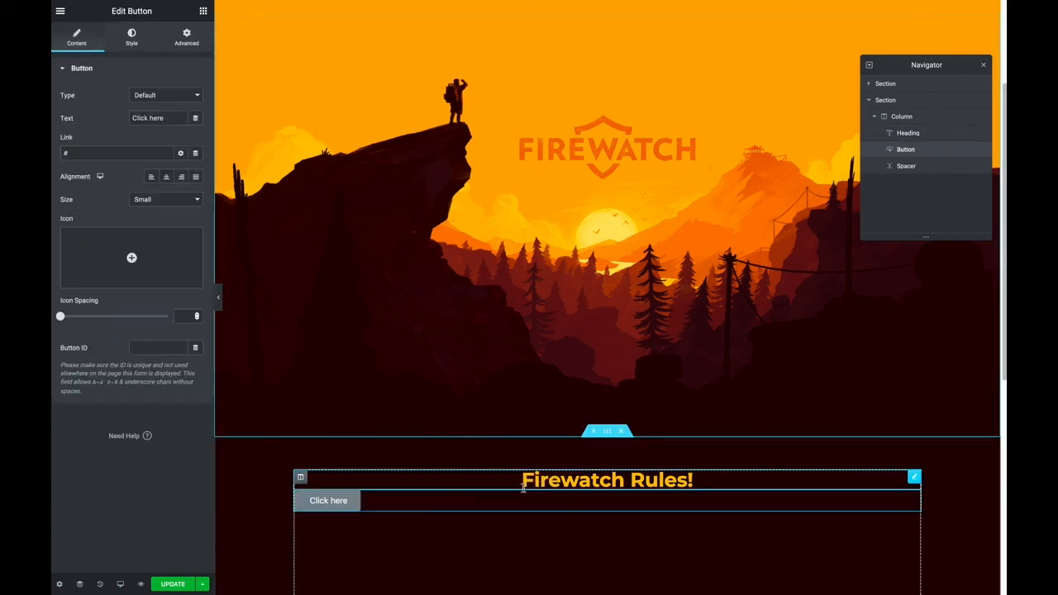
# Set the new button's link to the Popup action using a dynamic tag.
pyautogui.click(180, 154)
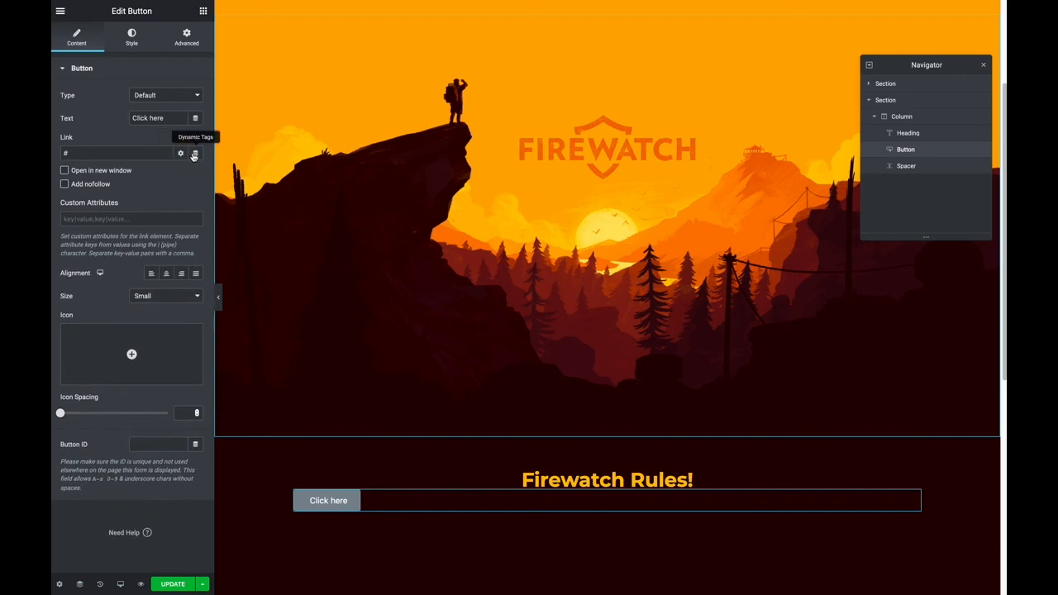
pyautogui.click(195, 155)
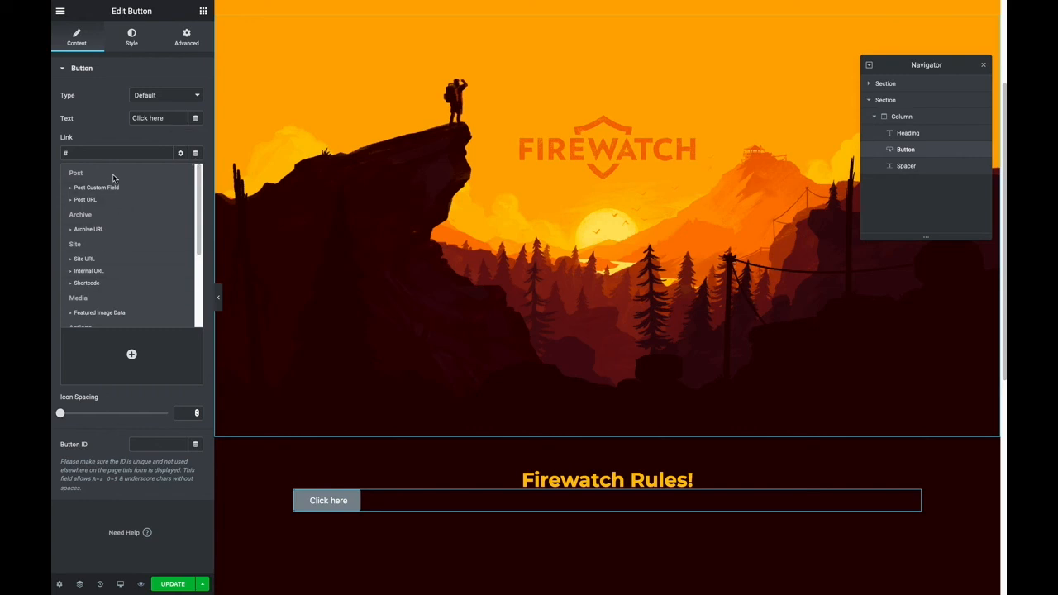
pyautogui.scroll(-2, 117, 255)
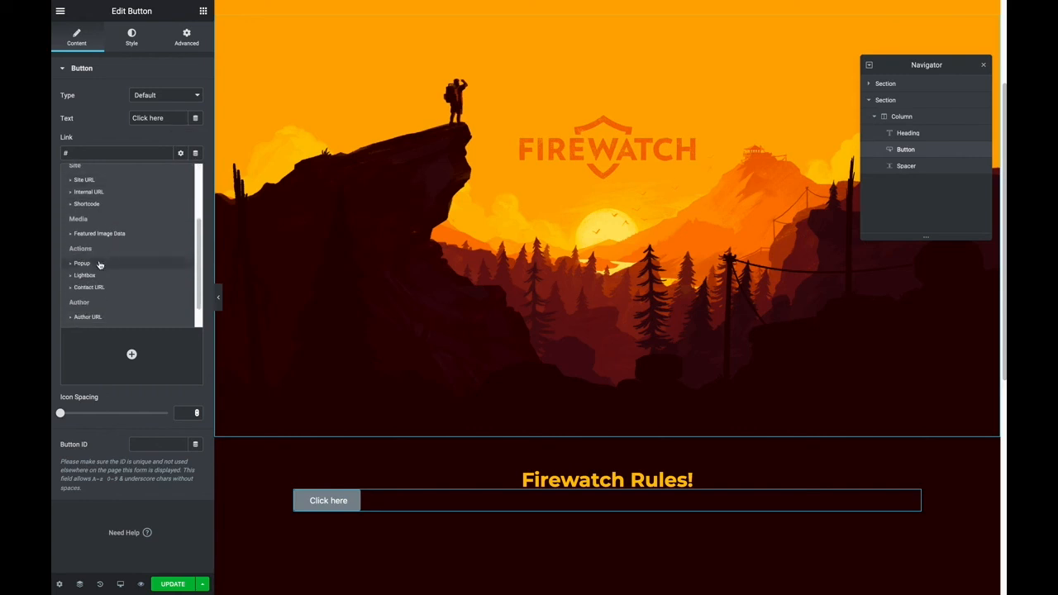
pyautogui.click(83, 263)
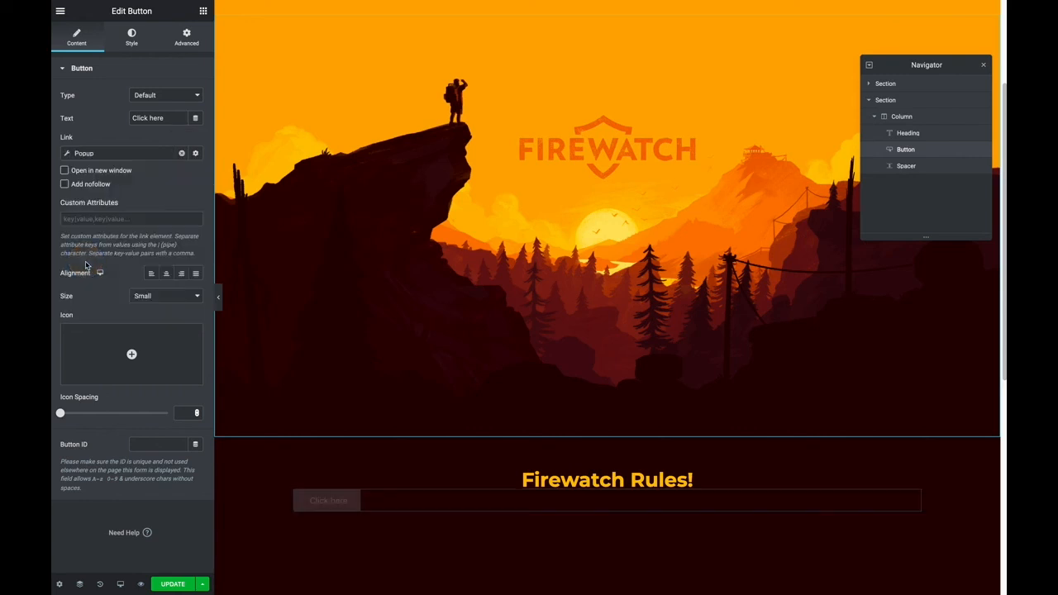
# Configure the button's popup link to use Open Popup with Example Pop Up (Template), and update the page.
pyautogui.click(85, 154)
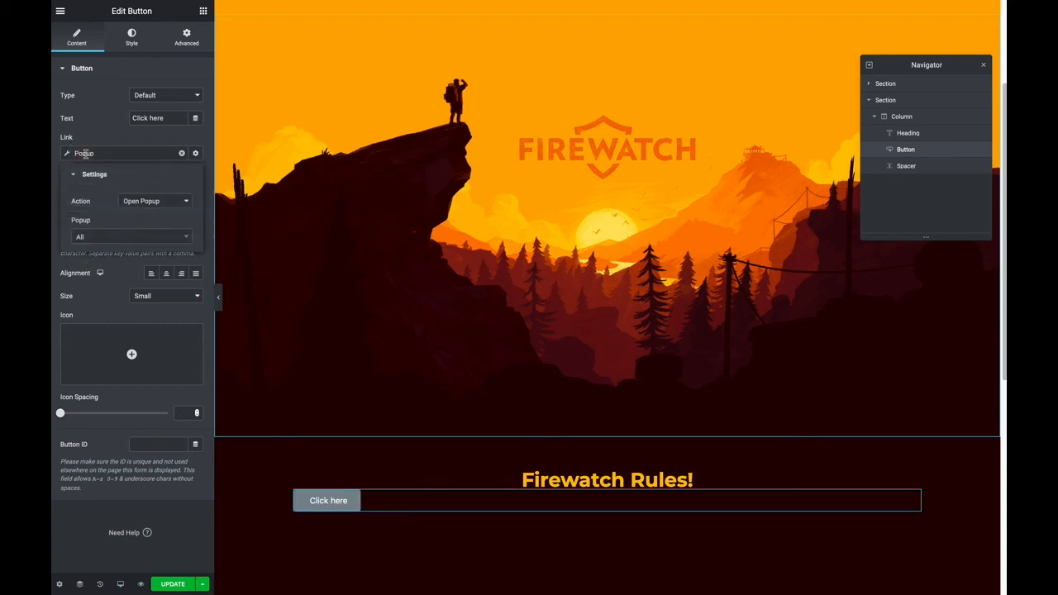
pyautogui.click(128, 209)
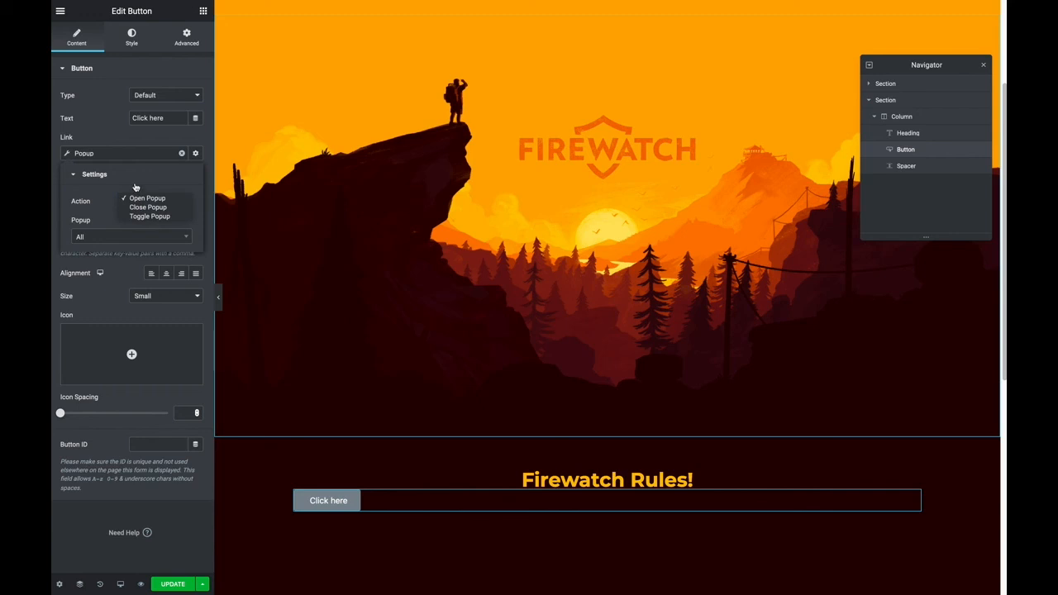
pyautogui.click(135, 188)
pyautogui.click(134, 238)
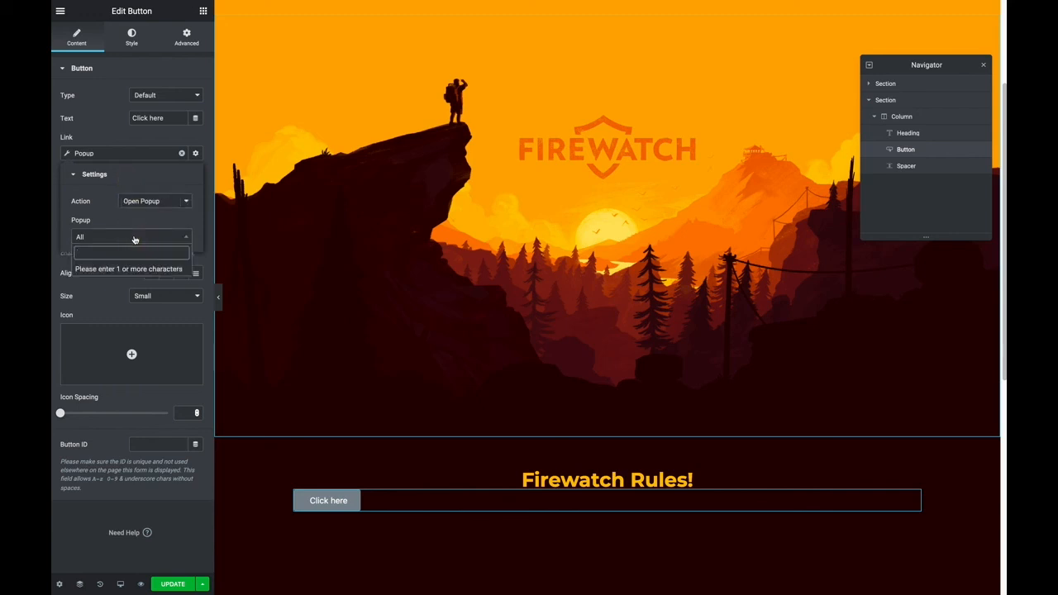
pyautogui.write('exa')
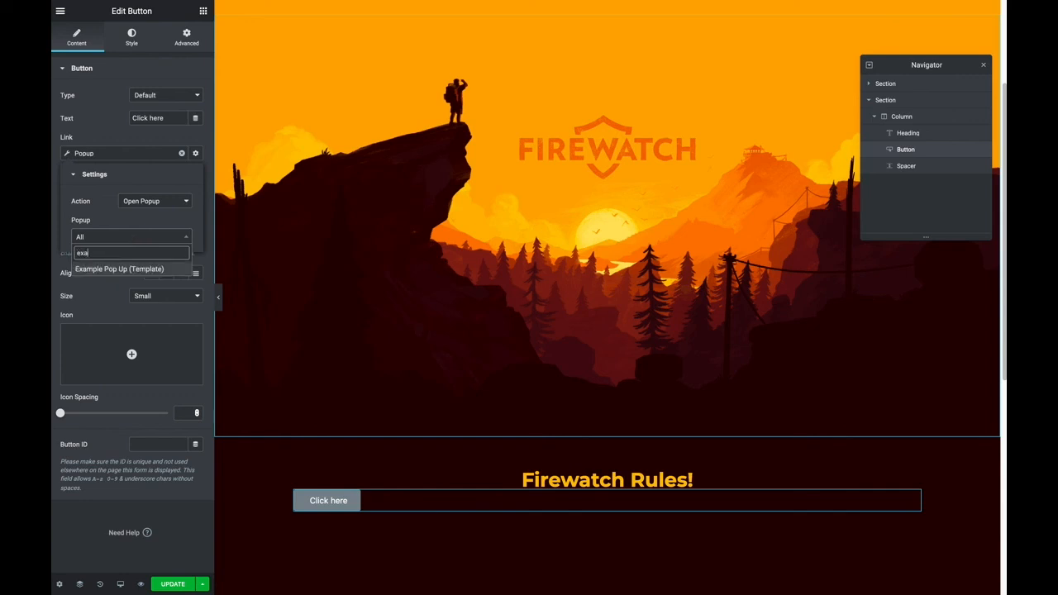
pyautogui.click(142, 269)
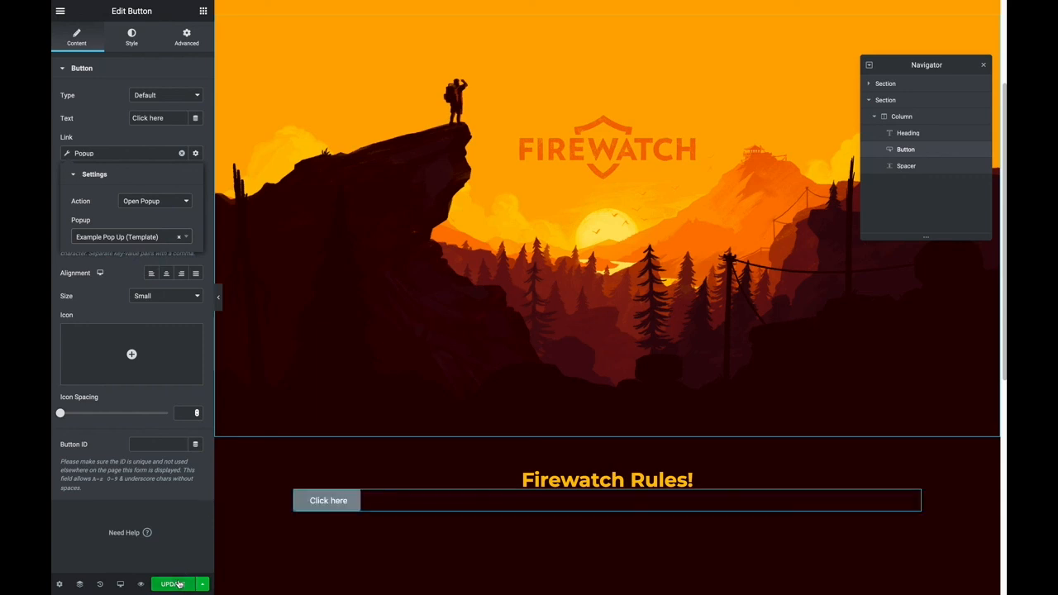
pyautogui.click(173, 584)
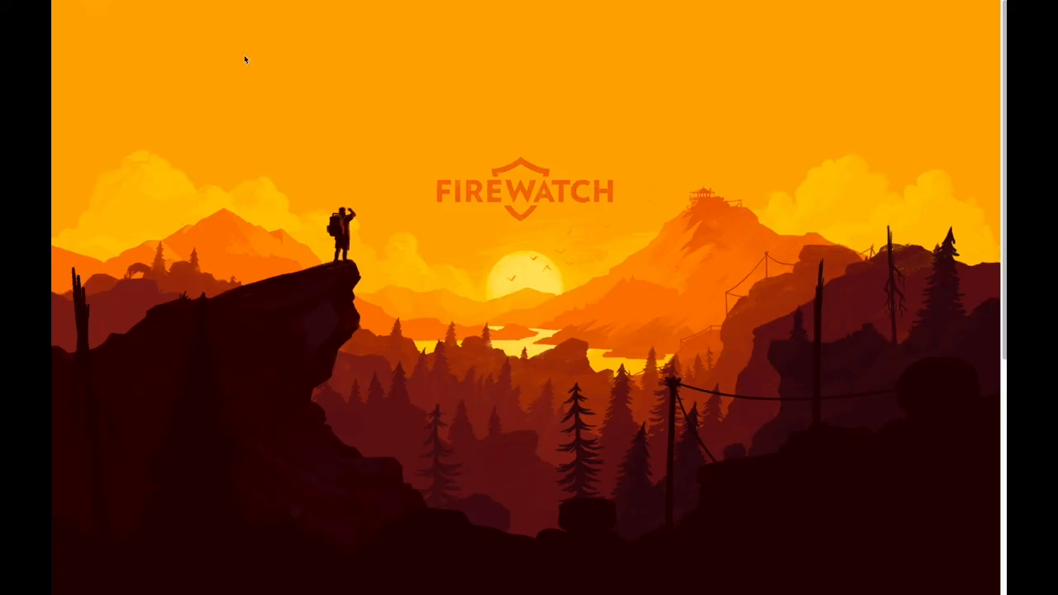
# Test the "Click here" button below the heading on the published page by opening the popup and dismissing it.
pyautogui.scroll(-5, 469, 138)
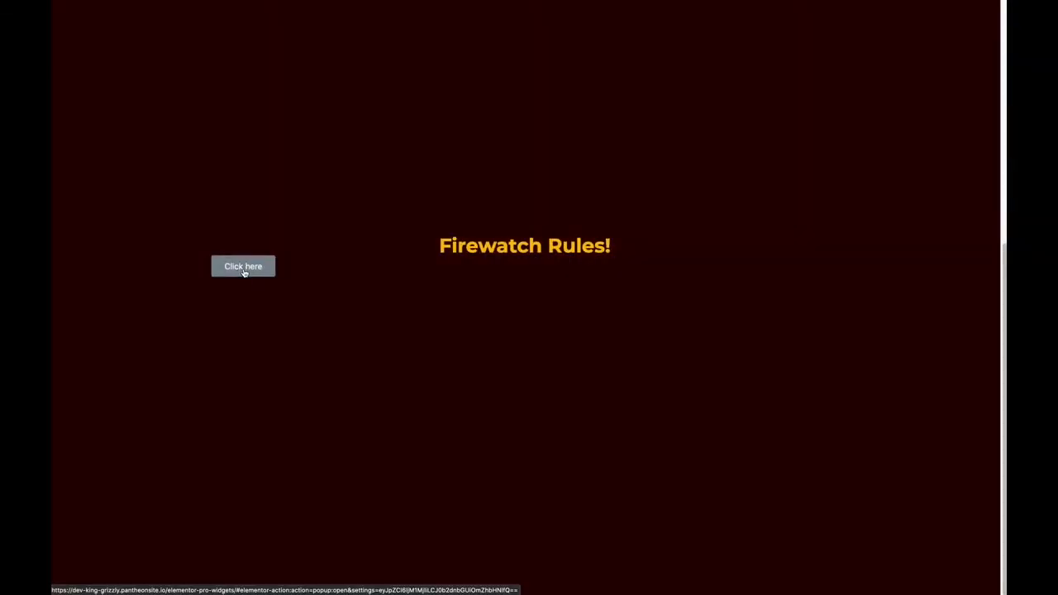
pyautogui.click(243, 266)
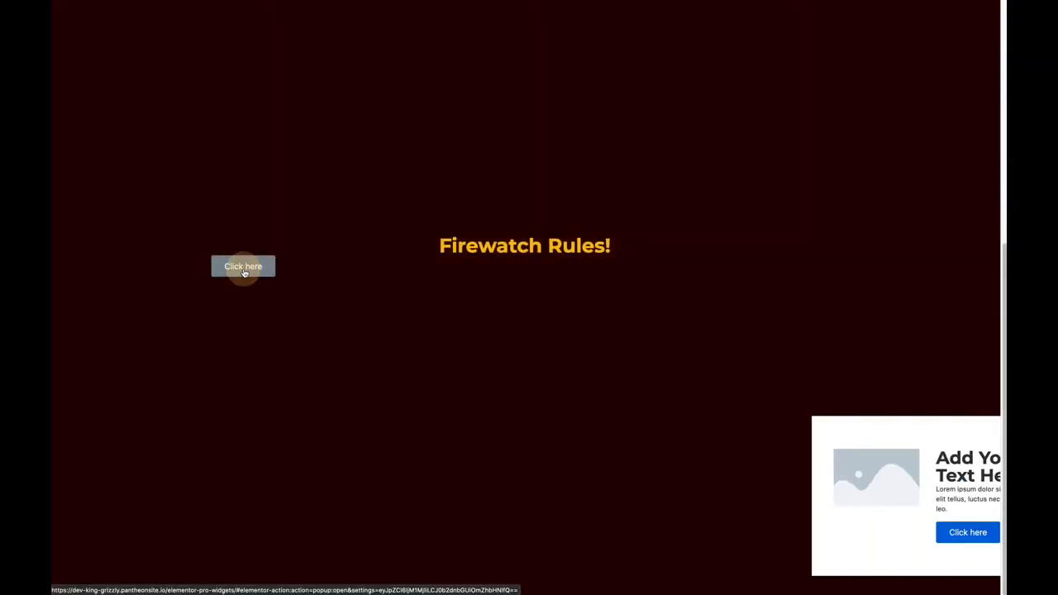
pyautogui.click(314, 353)
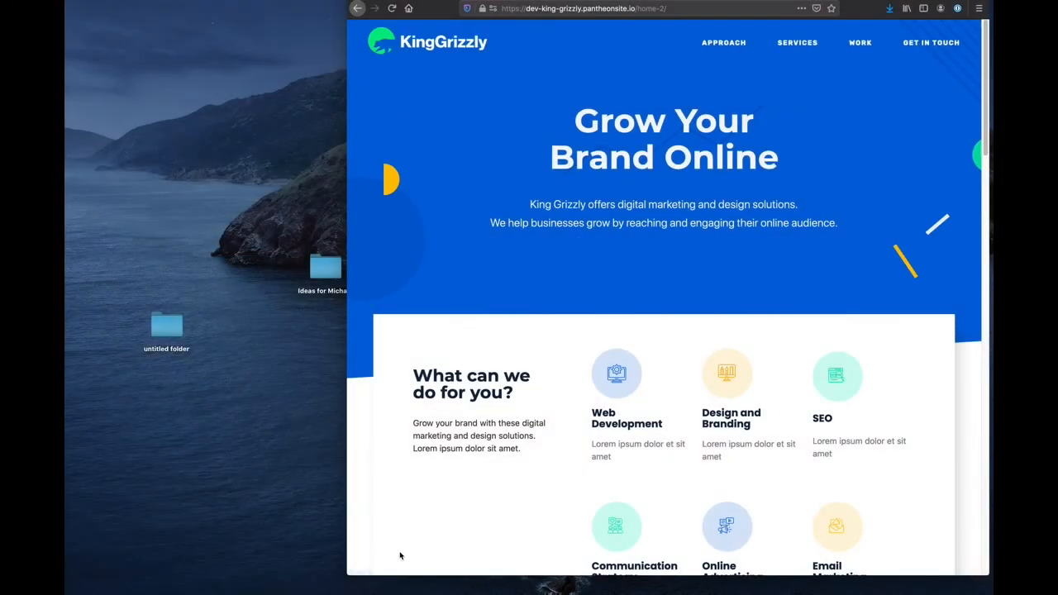
# Enlarge the home page's browser window to nearly the full screen width.
pyautogui.moveTo(350, 572); pyautogui.dragTo(73, 582)
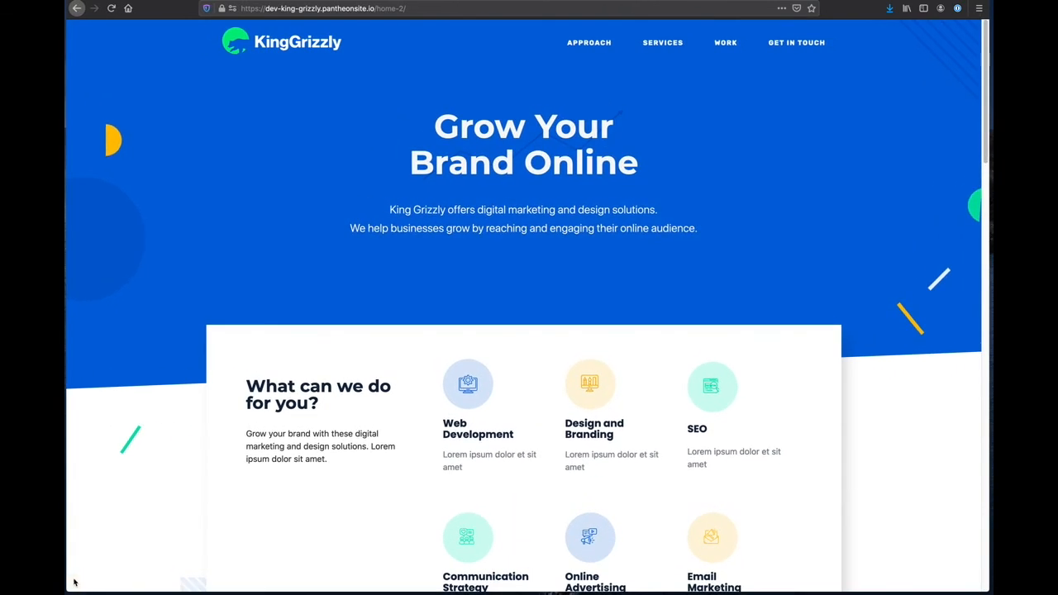